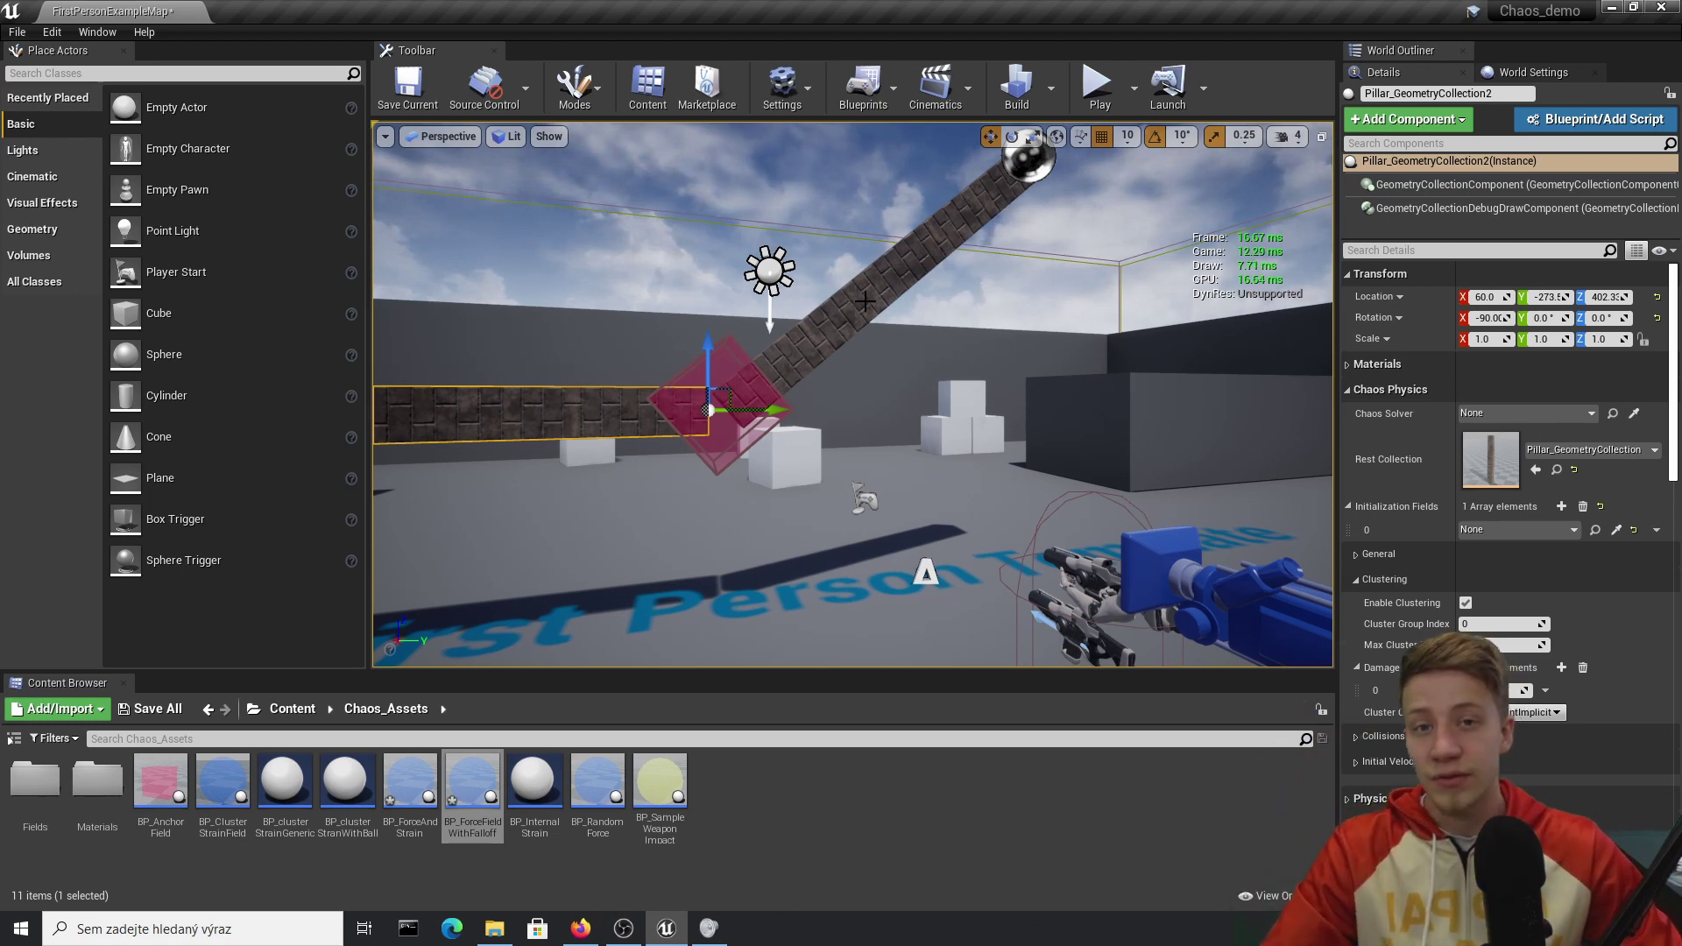
# Play the level in the viewport and shoot the slanted stone pillar until it breaks apart
pyautogui.moveTo(865, 300); pyautogui.dragTo(718, 300, button='right')
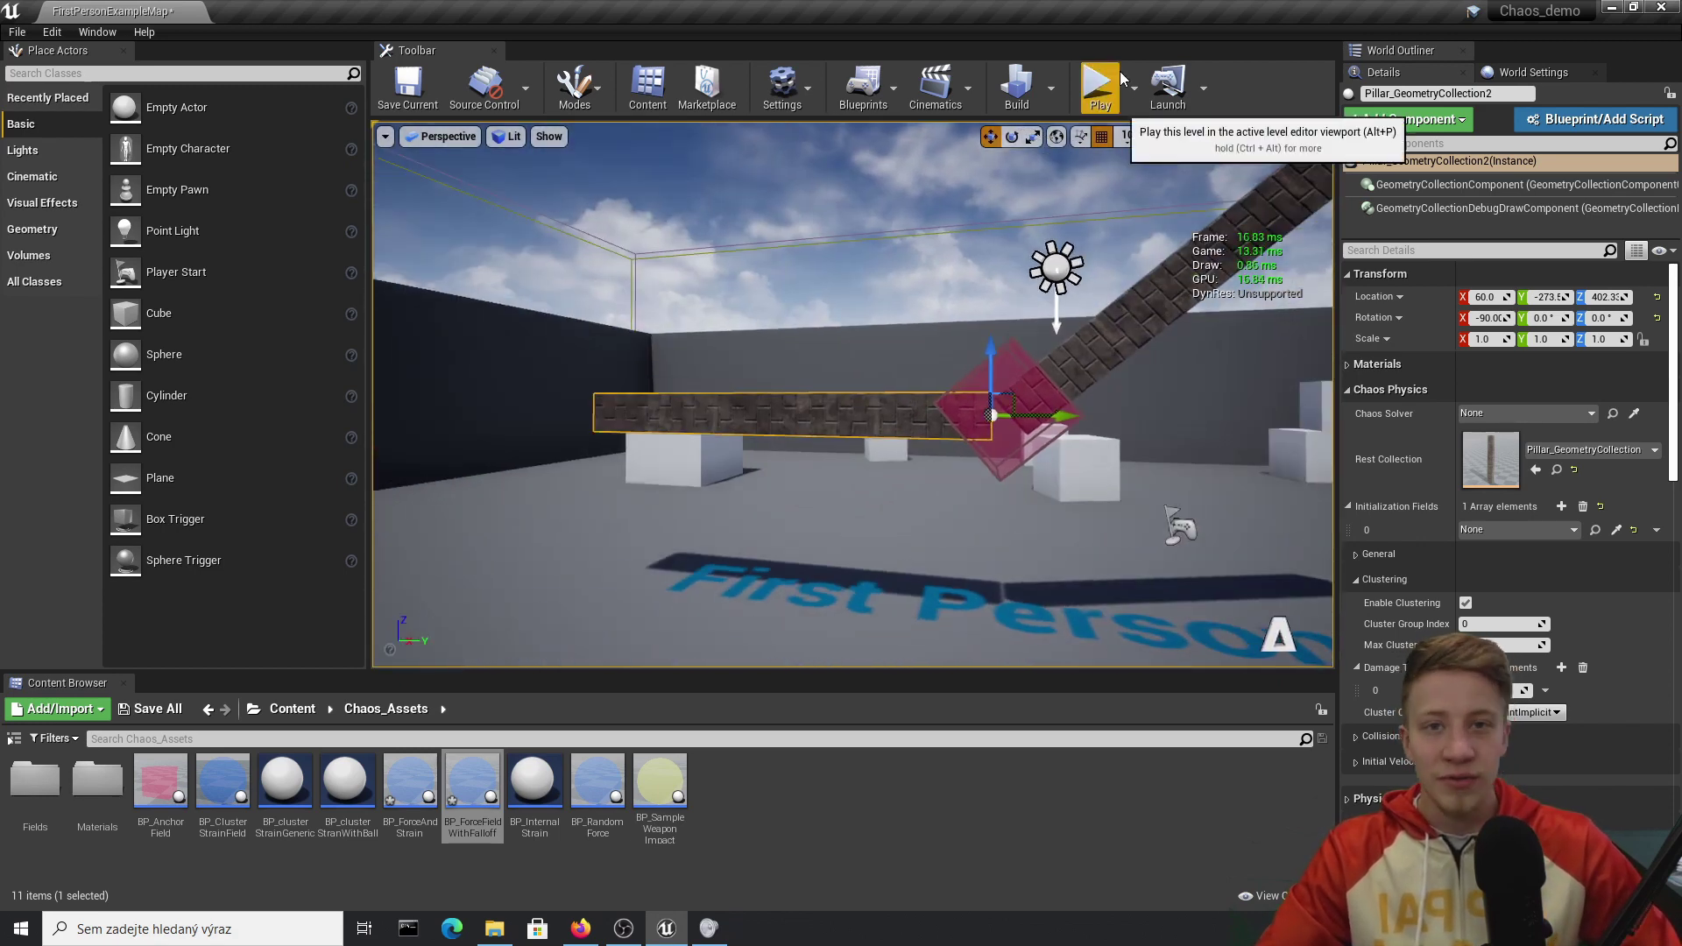
pyautogui.hotkey('alt', 'p')
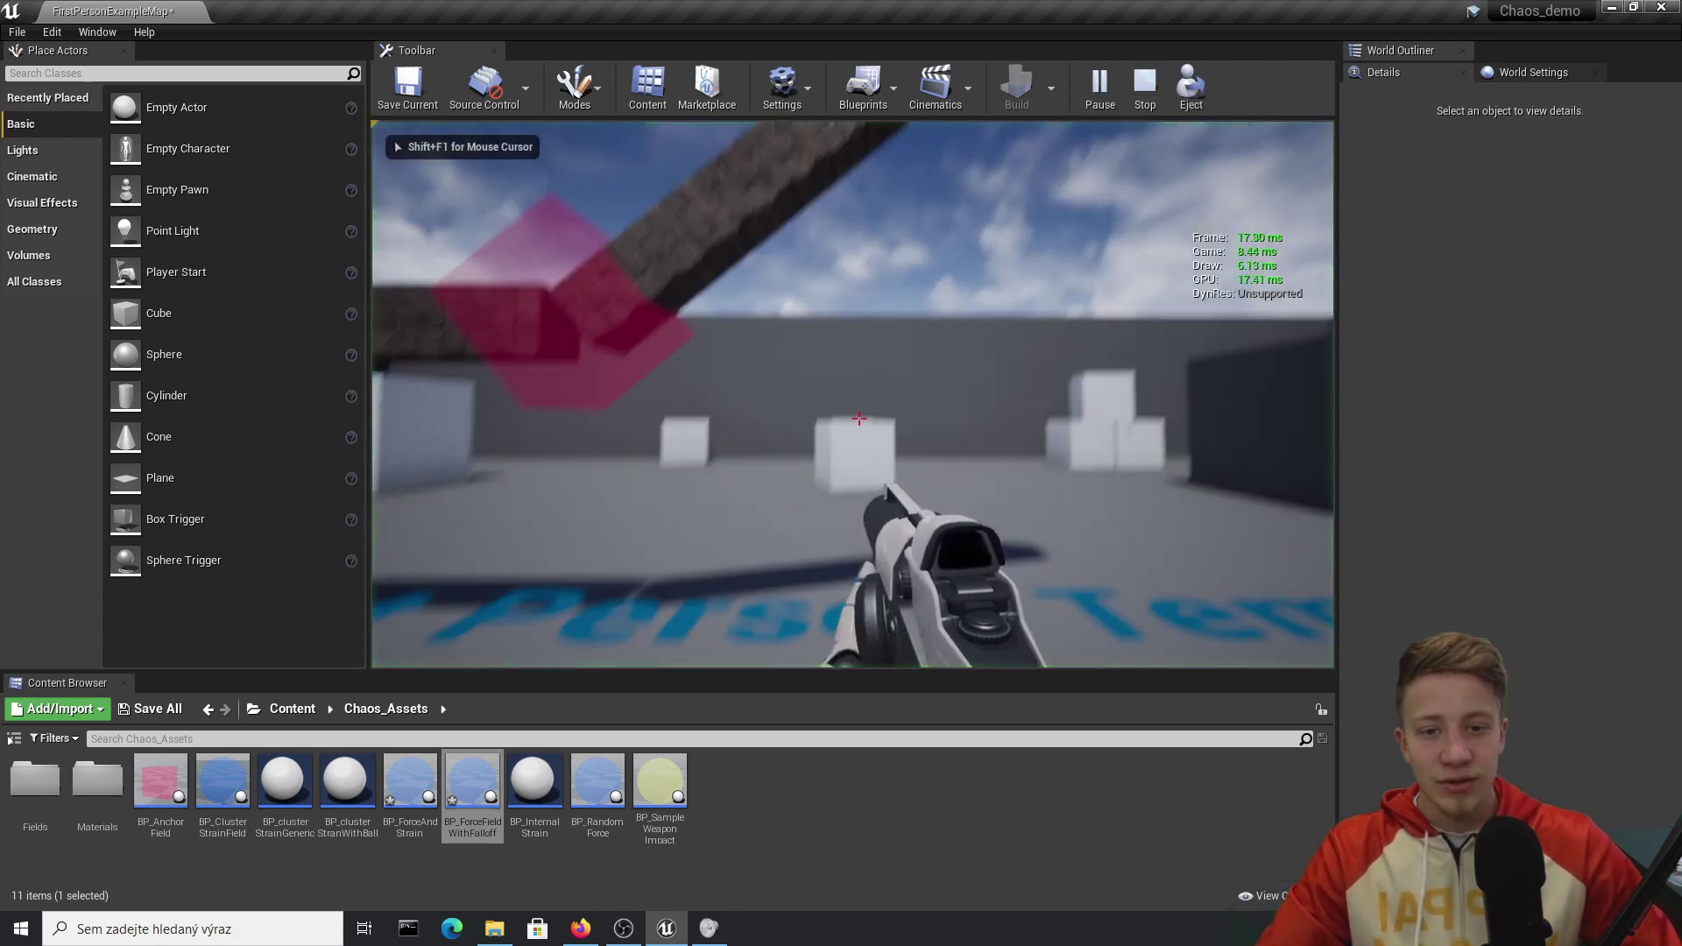
pyautogui.press('w')
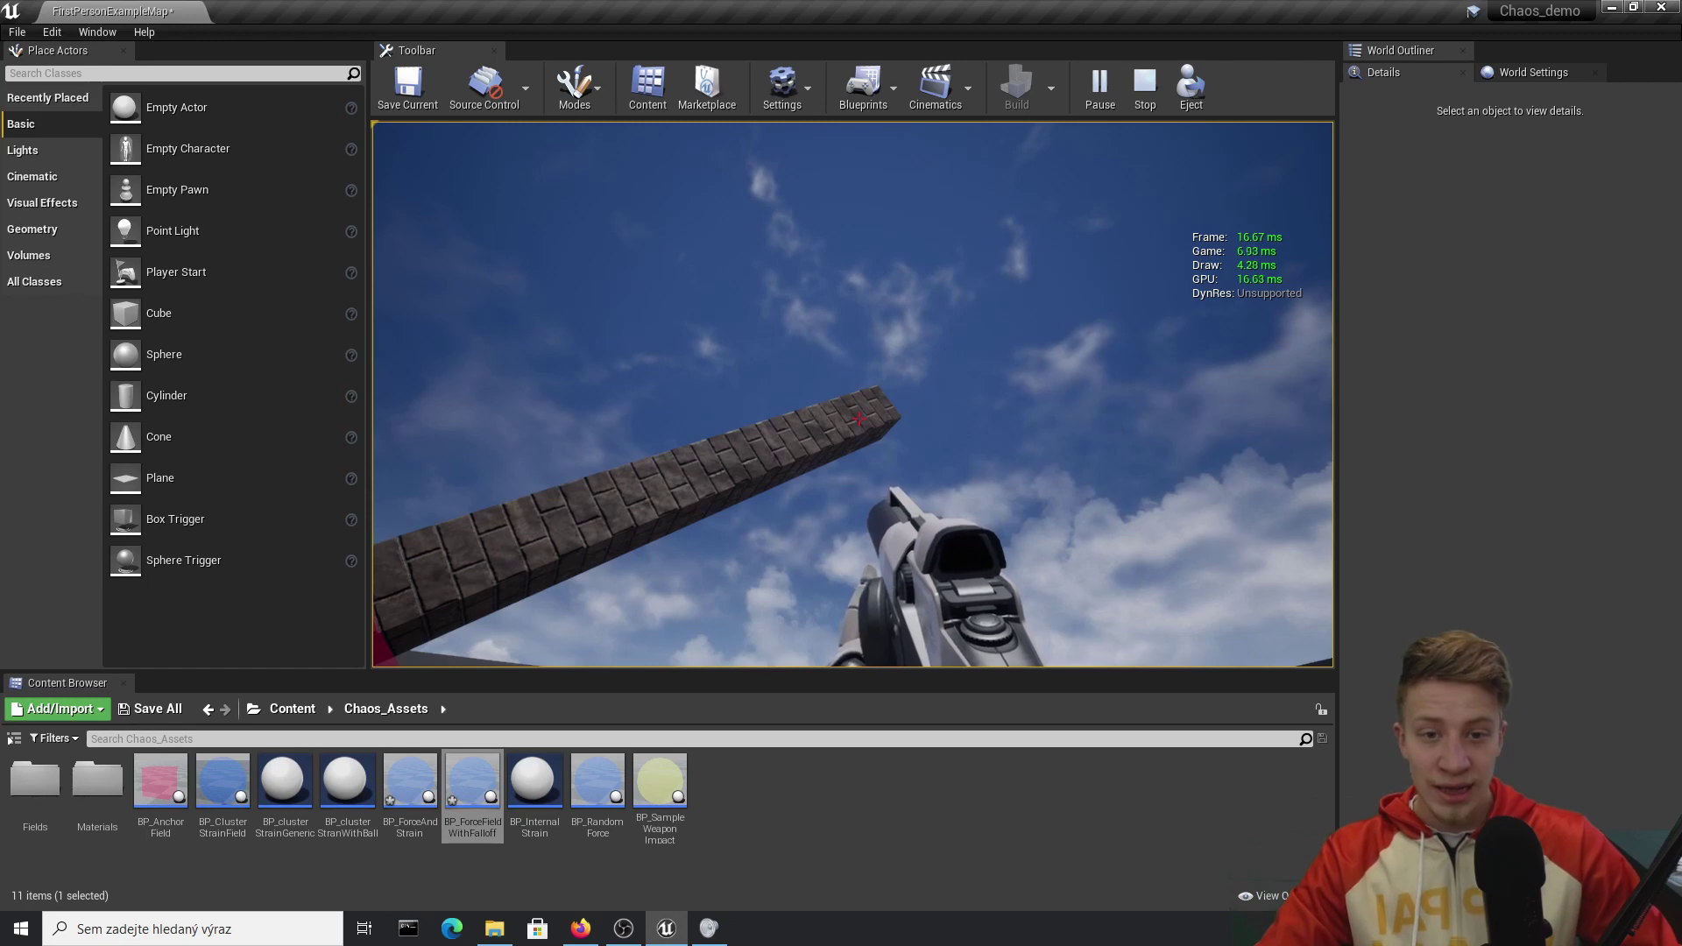
pyautogui.click(858, 419)
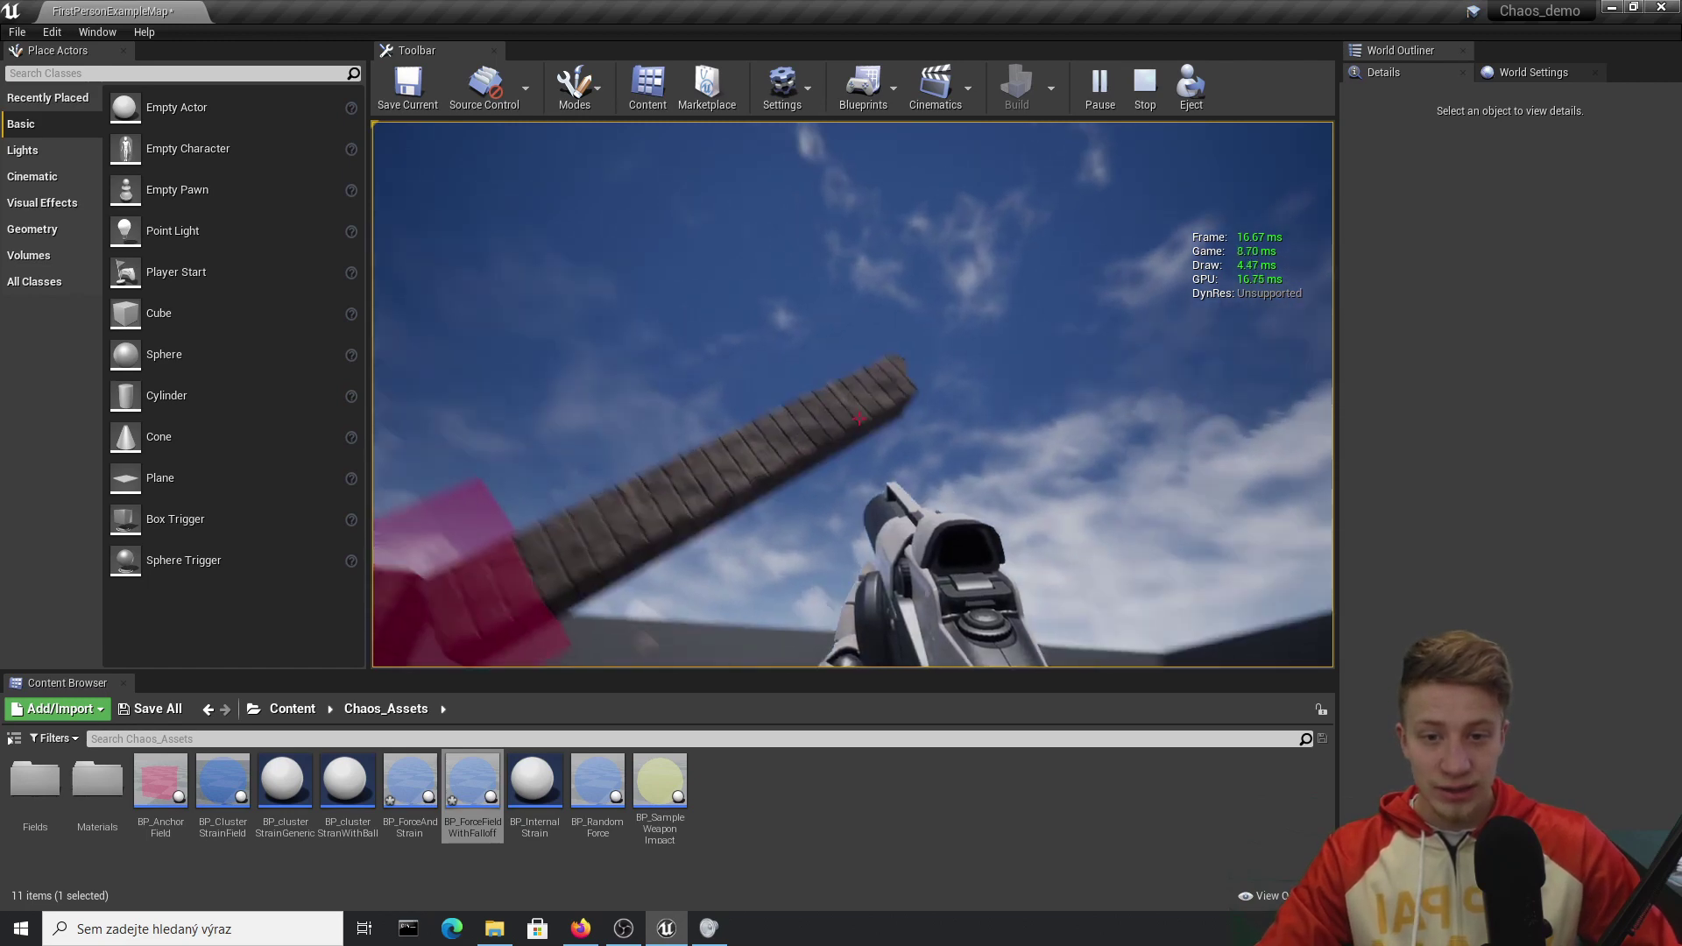
pyautogui.click(859, 419)
pyautogui.click(858, 419)
pyautogui.click(859, 419)
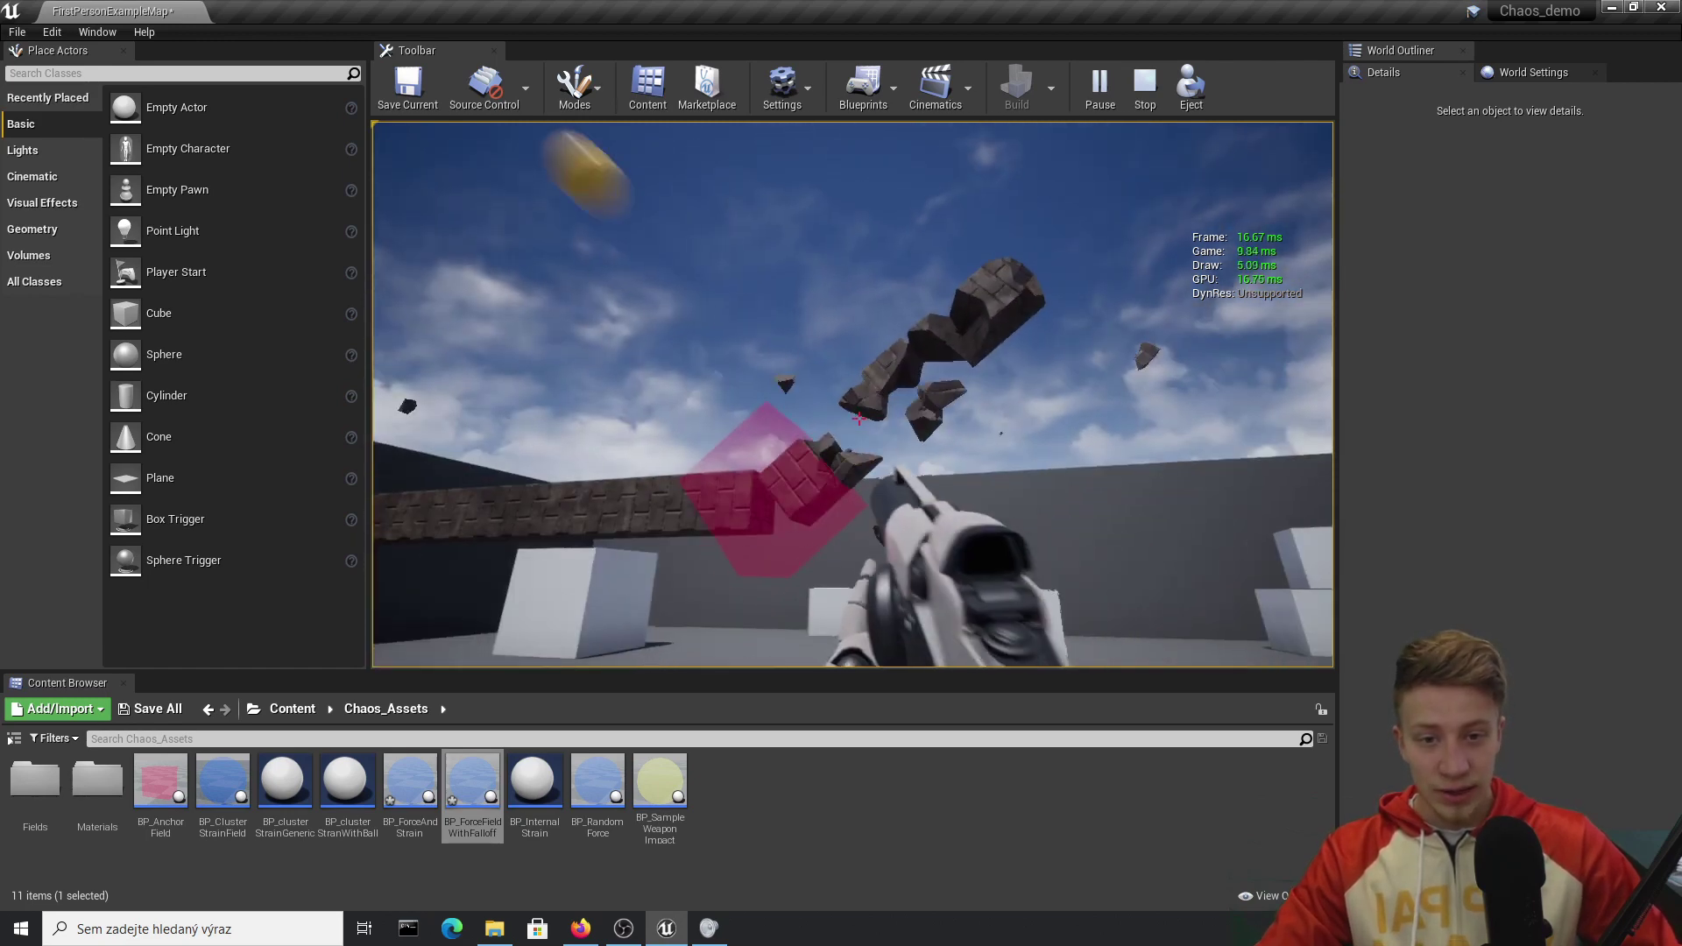
pyautogui.click(859, 419)
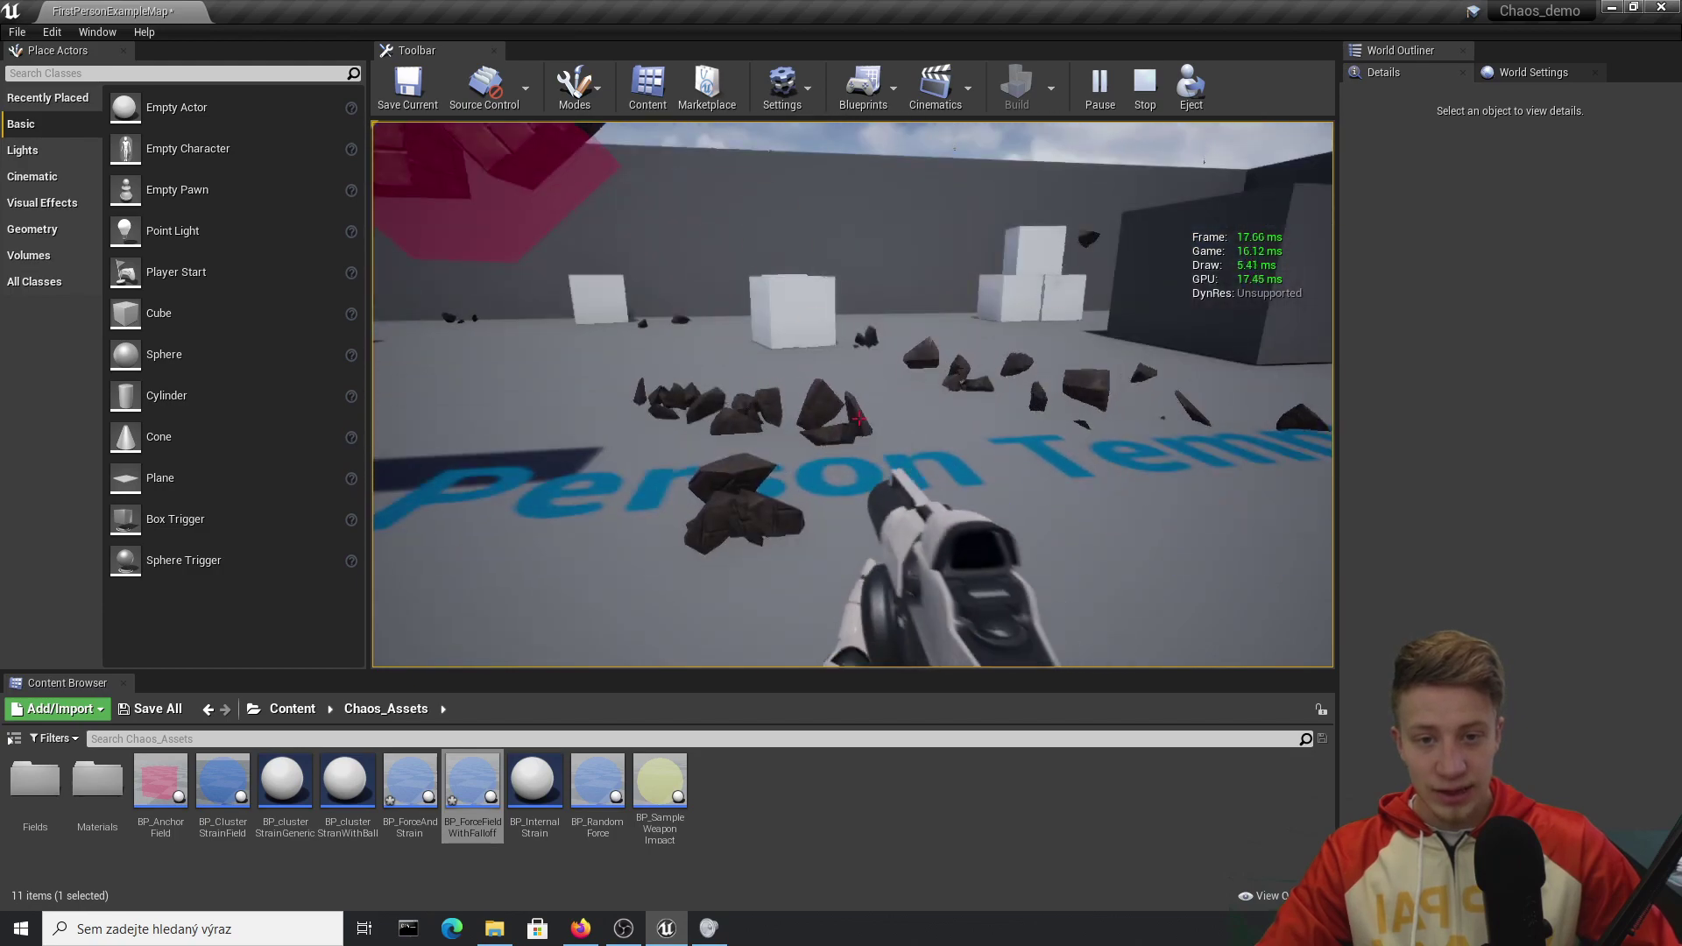
# Shoot the horizontal stone pillar and the rubble lying on the floor to test the destruction
pyautogui.click(858, 419)
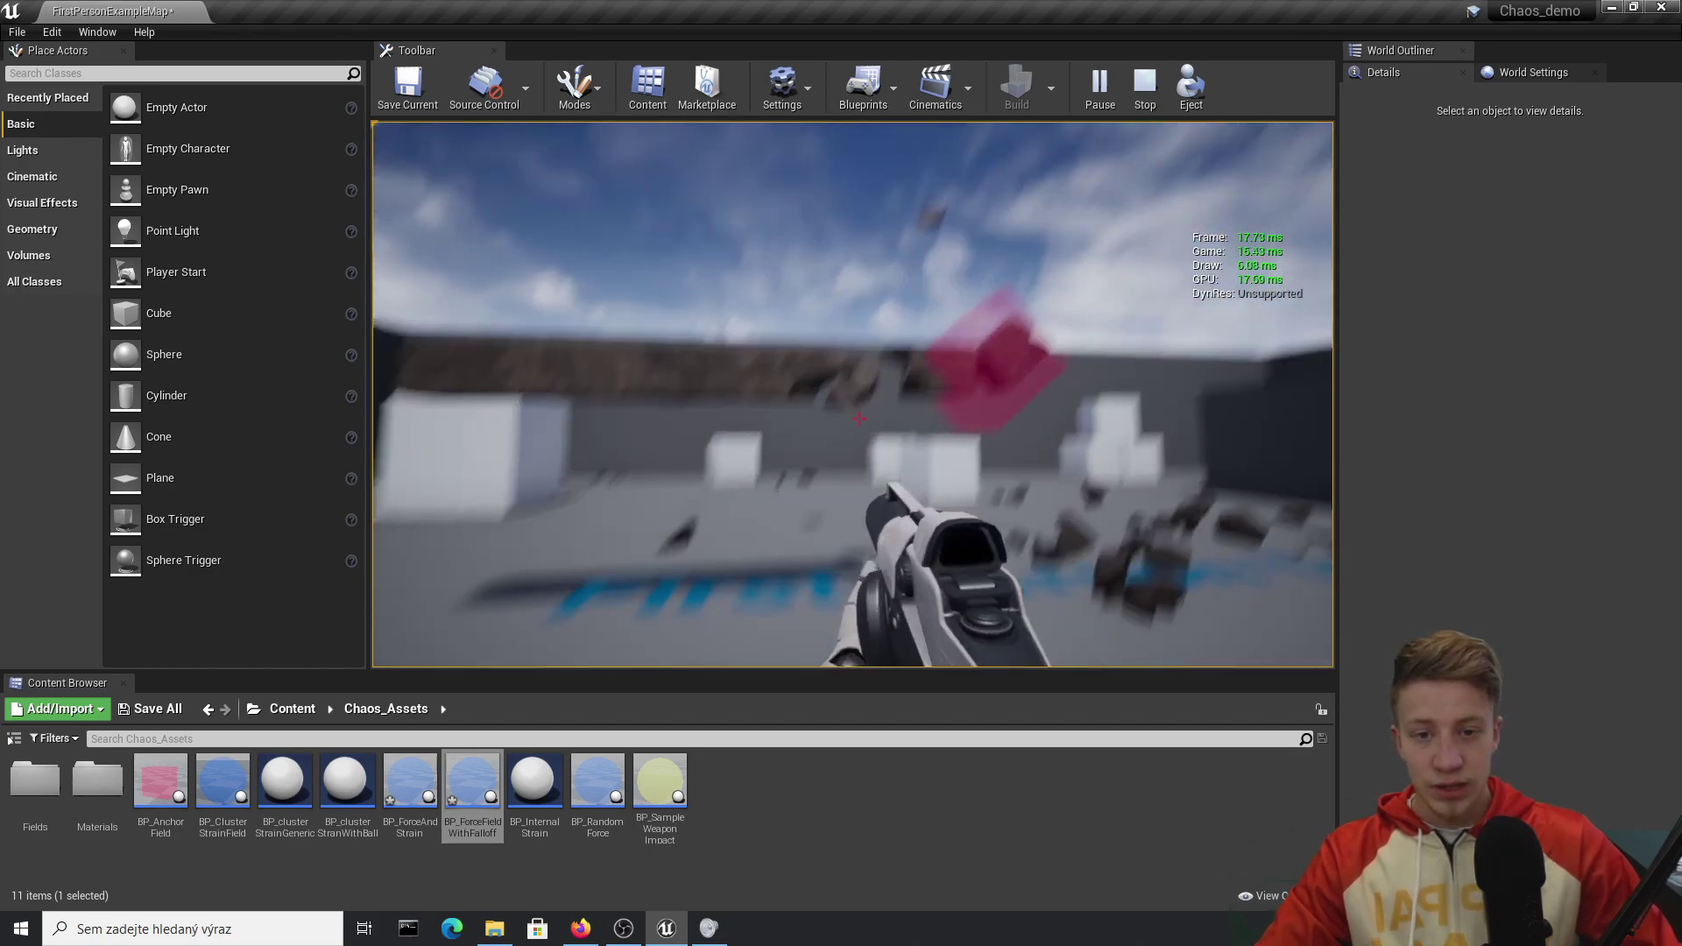
pyautogui.click(858, 419)
pyautogui.click(858, 419)
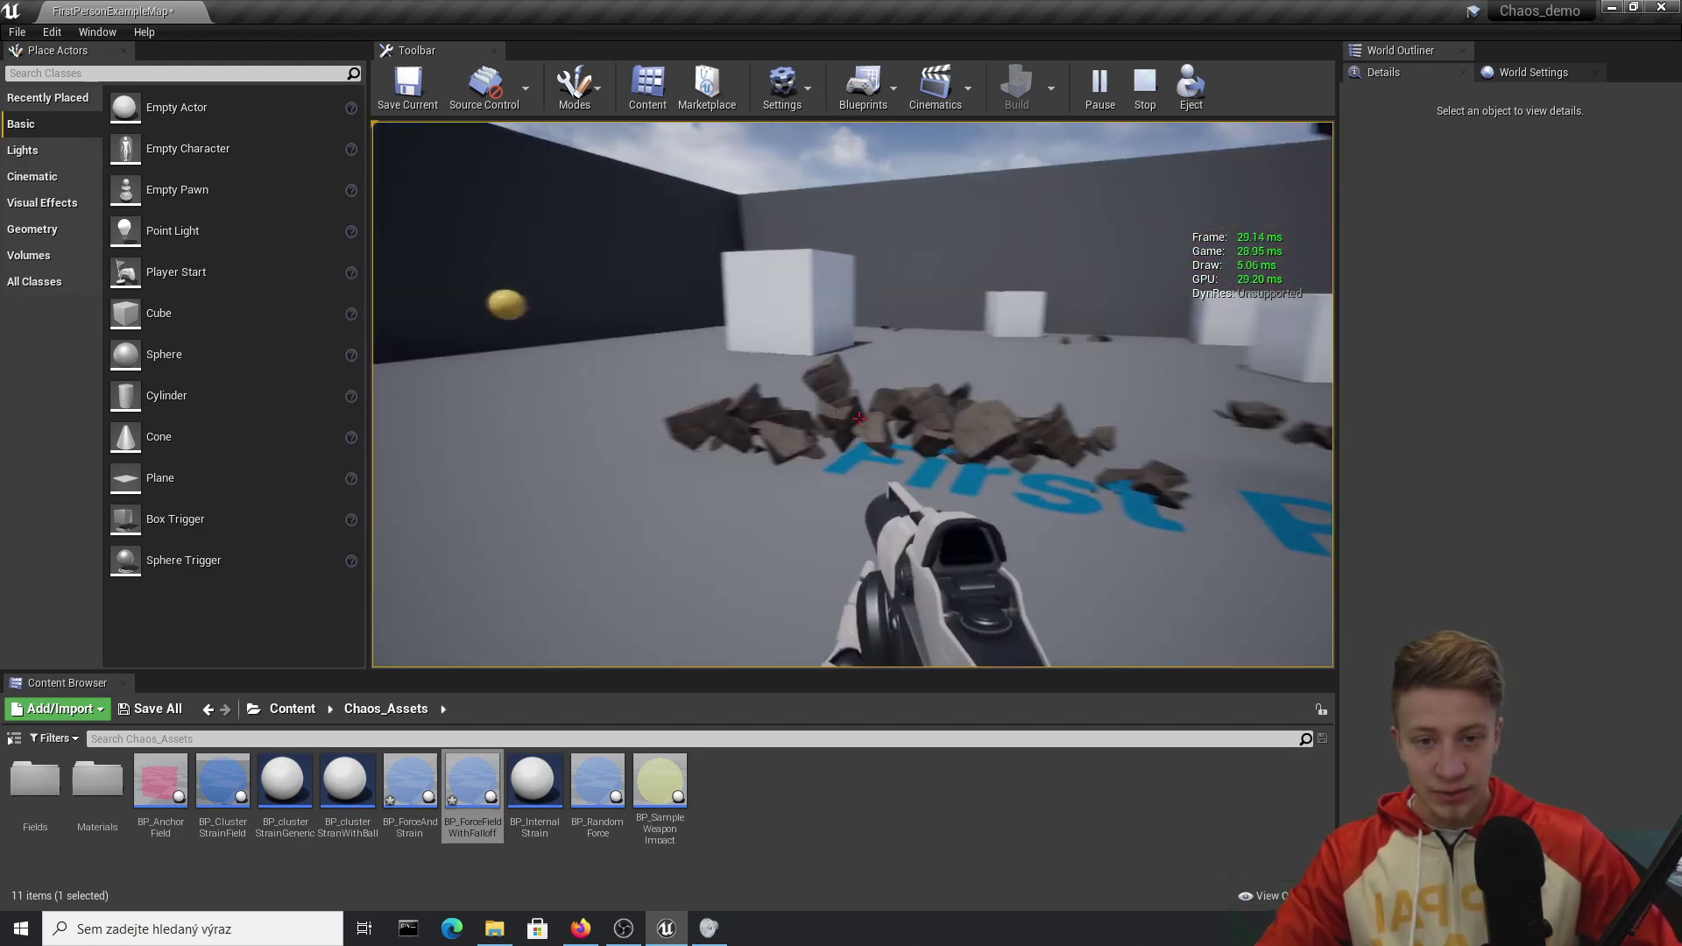
pyautogui.click(859, 419)
pyautogui.click(859, 418)
pyautogui.click(858, 418)
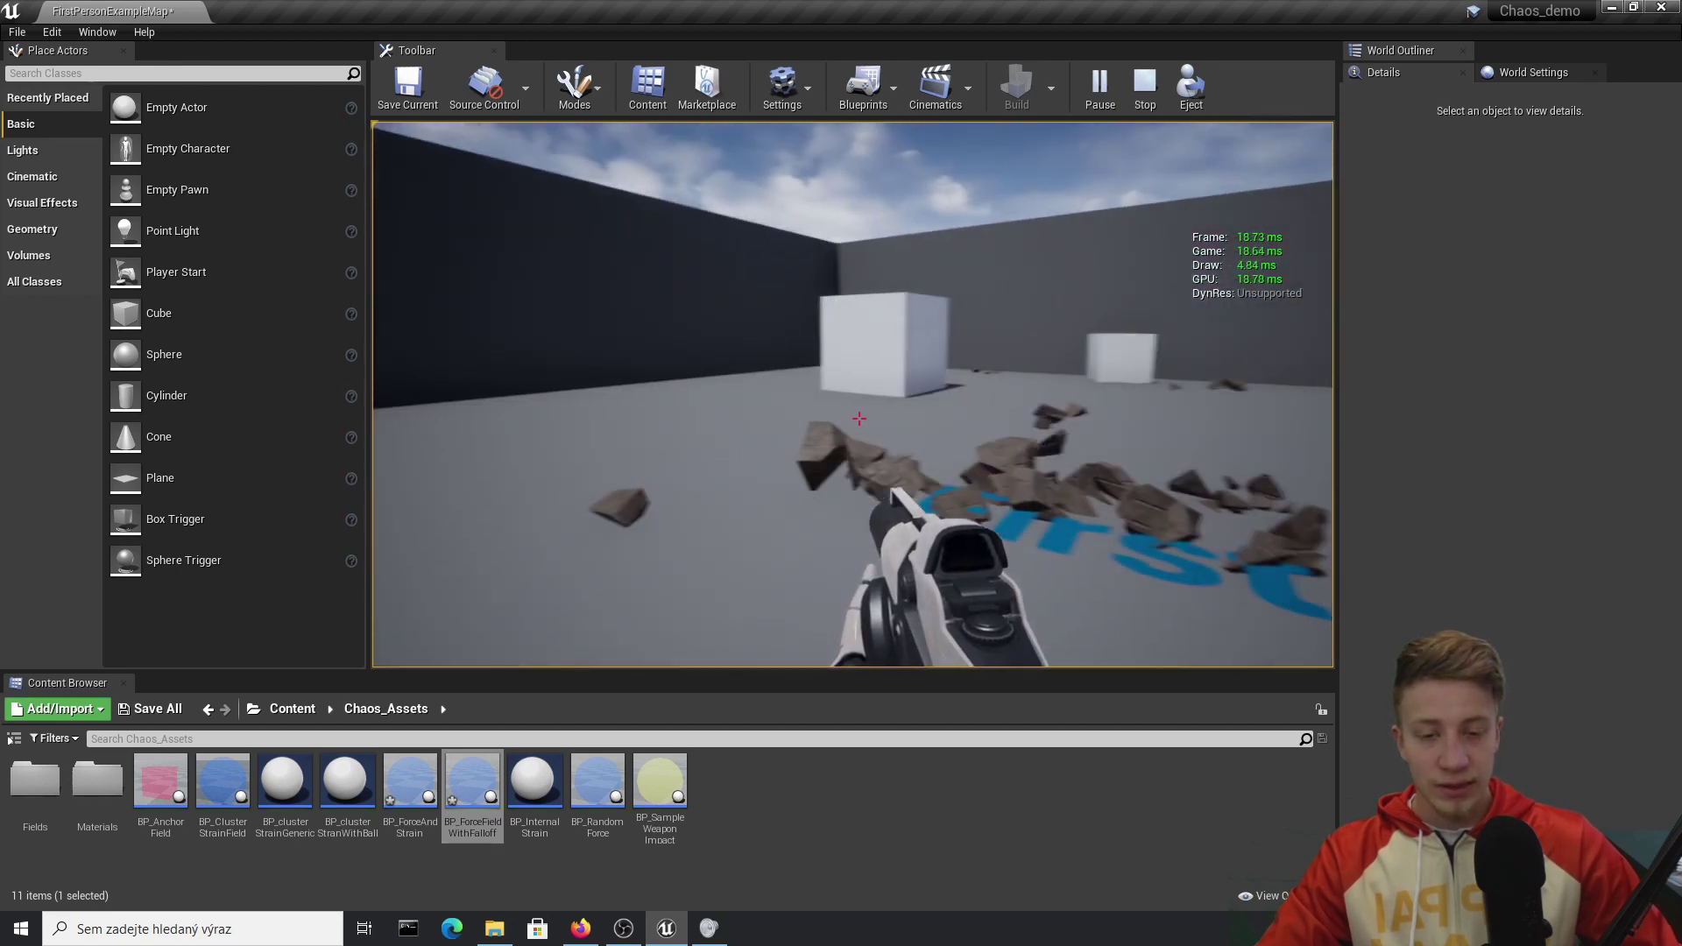
pyautogui.click(858, 419)
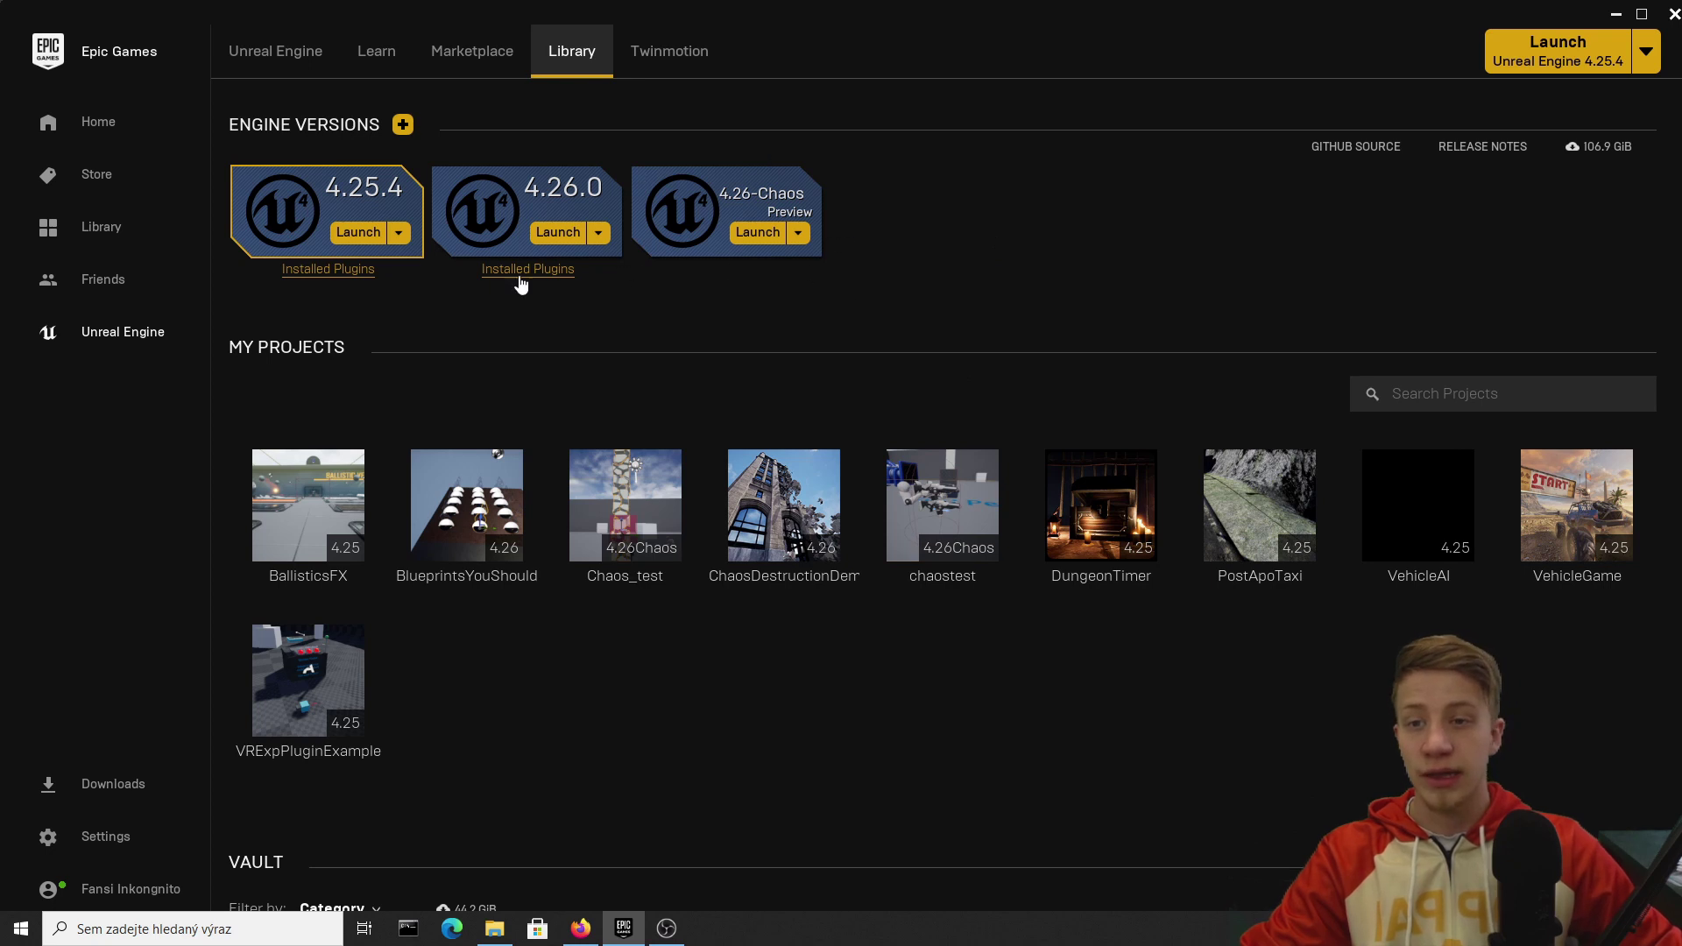
# Add an engine version slot in the launcher library, browse the versions it offers, and remove the slot
pyautogui.click(403, 125)
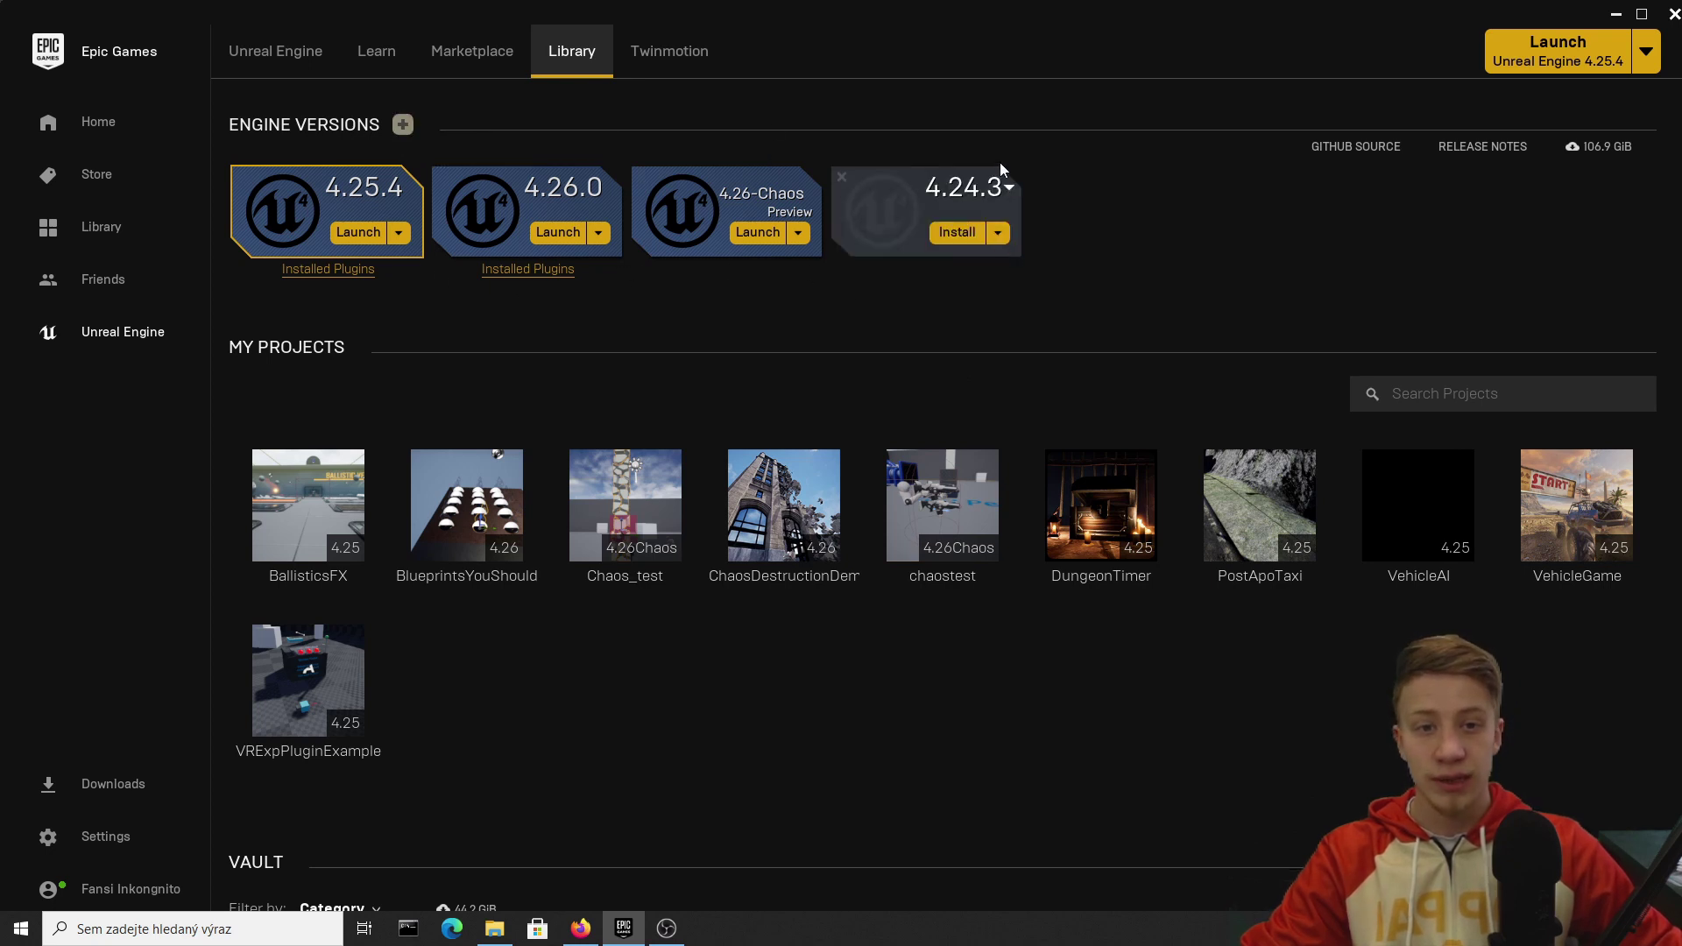
pyautogui.click(1000, 193)
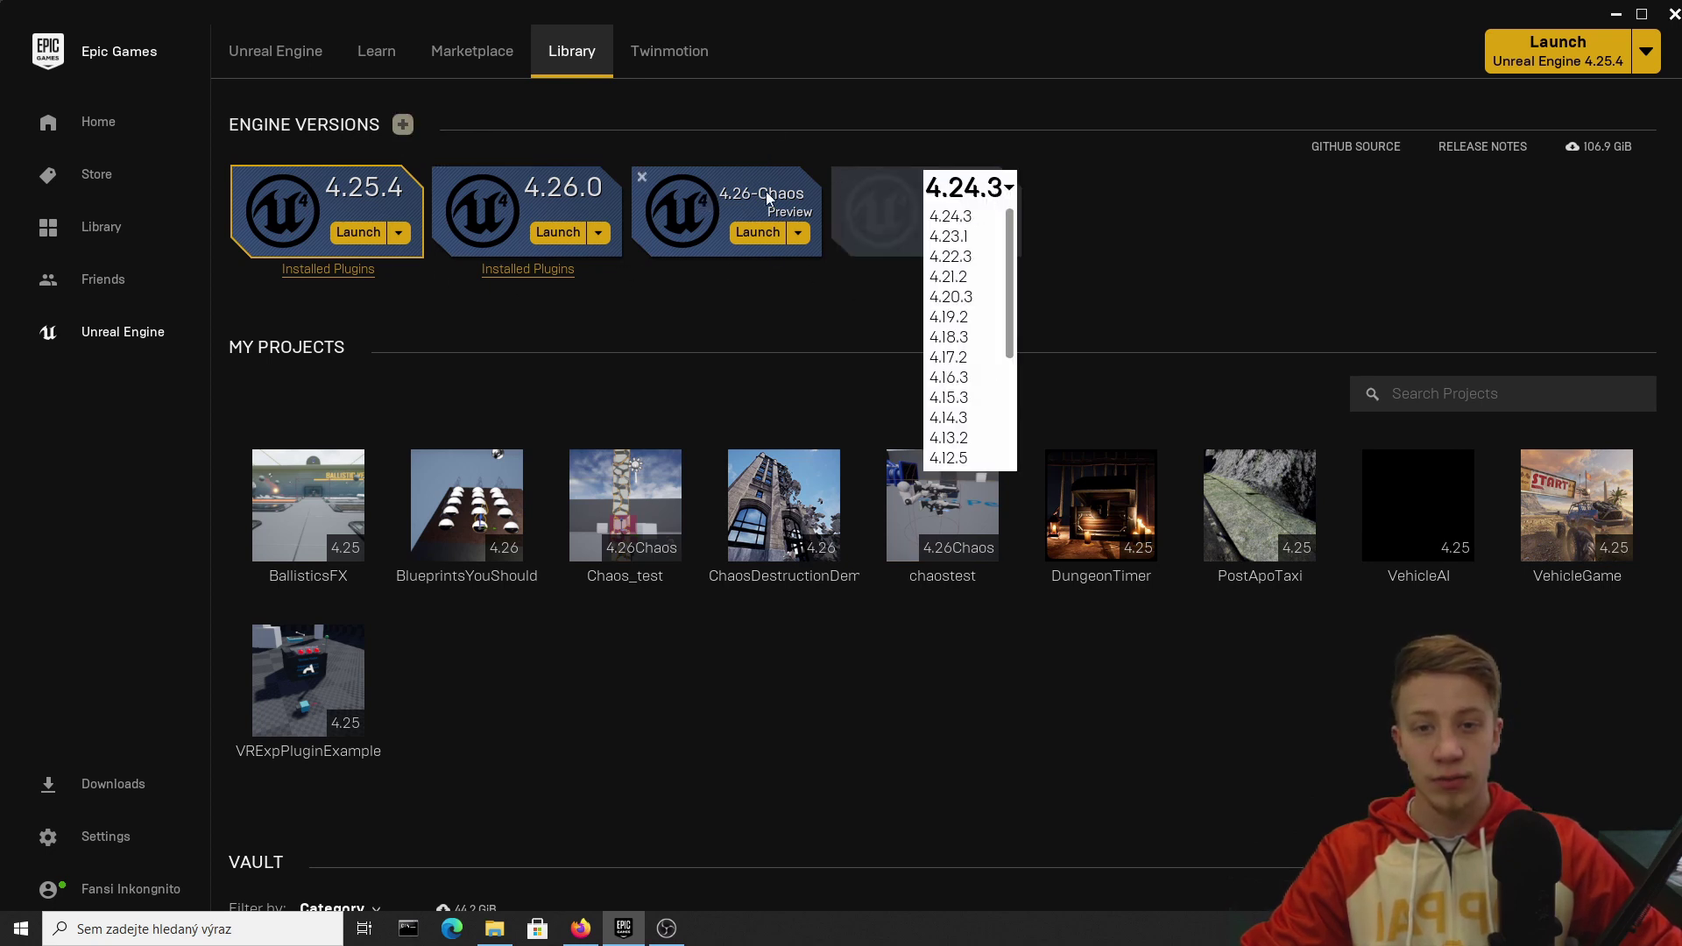
pyautogui.click(625, 155)
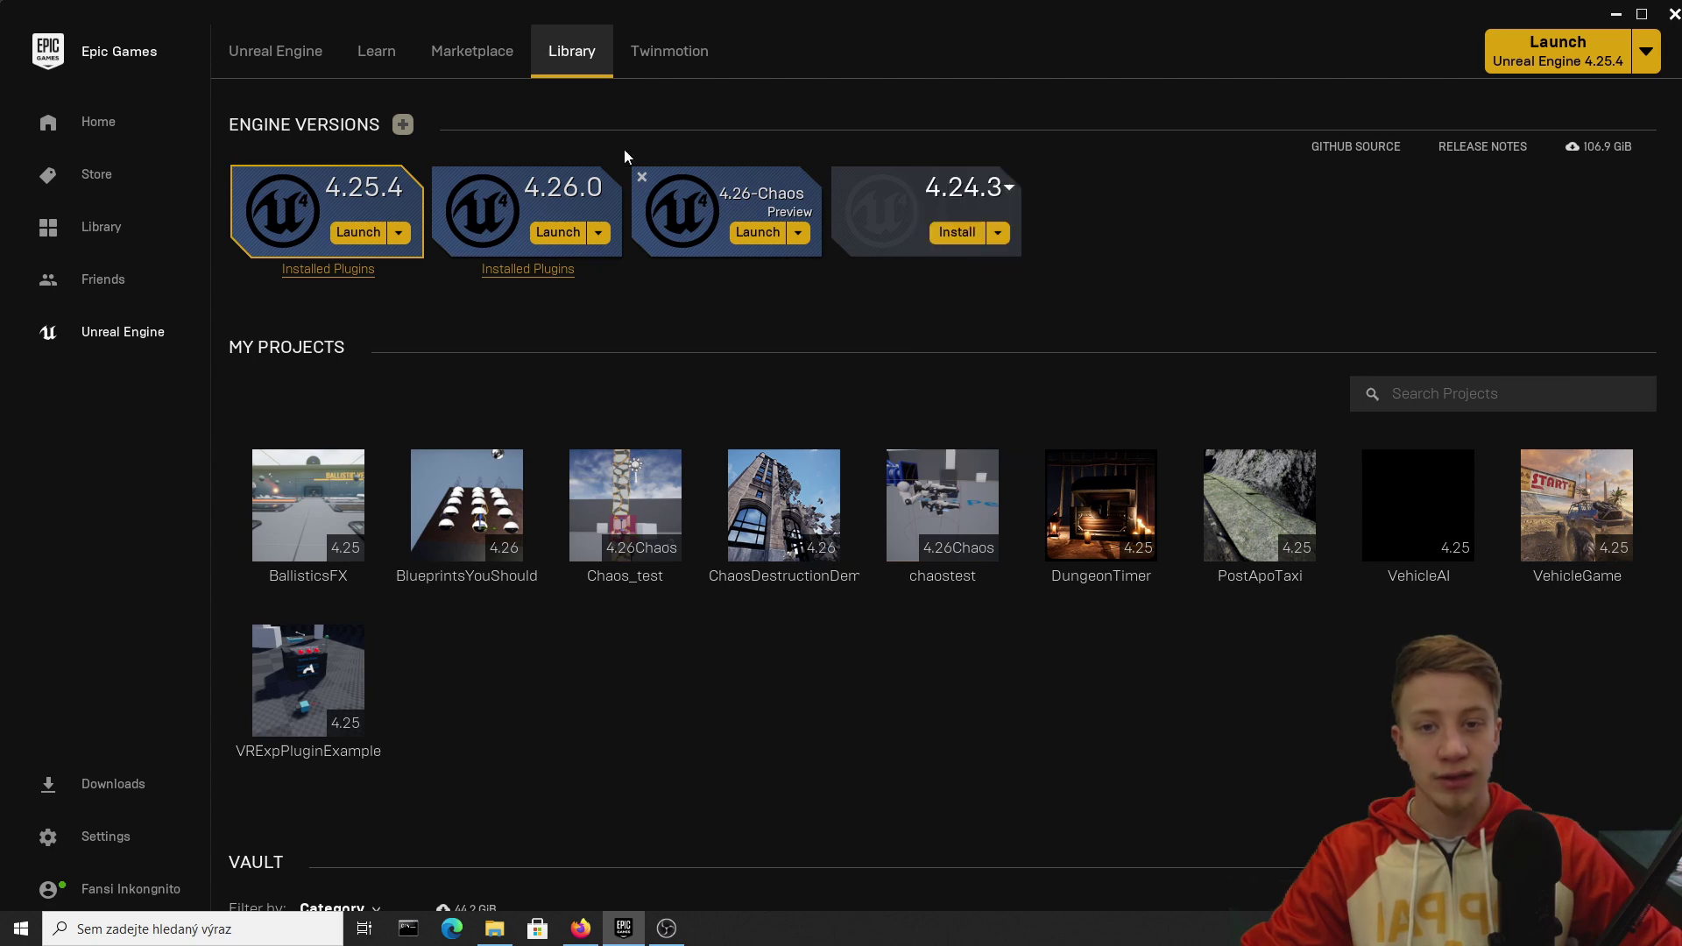
pyautogui.click(993, 195)
pyautogui.click(851, 181)
pyautogui.click(841, 176)
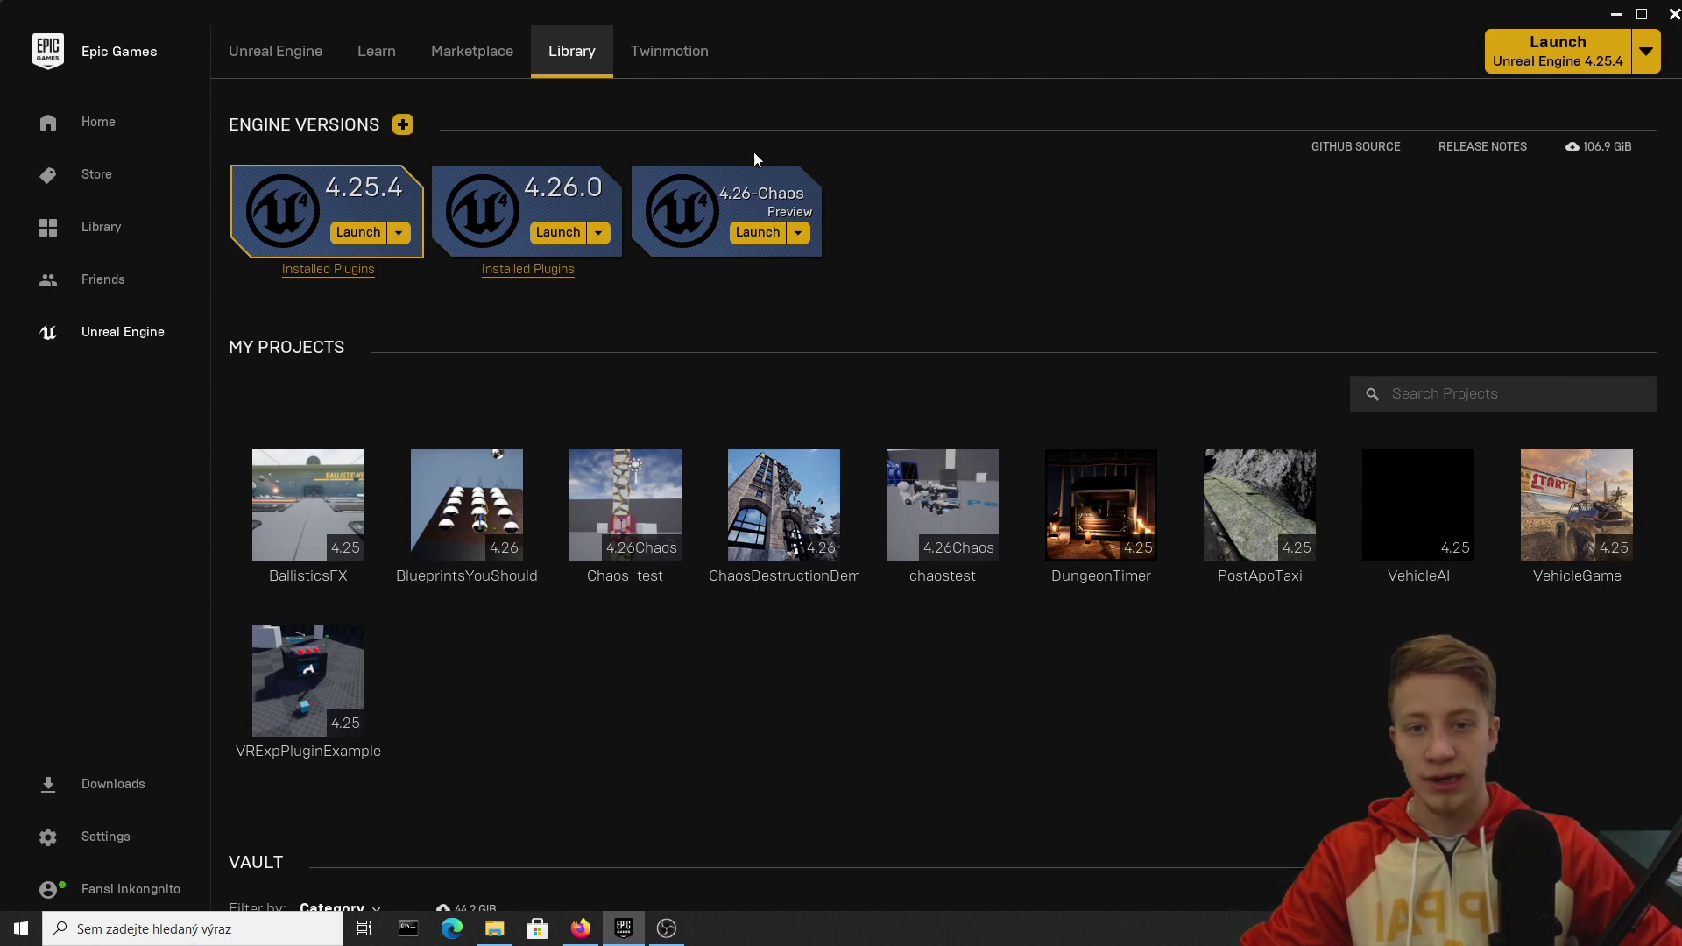
# Launch the 4.26-Chaos preview engine and choose the First Person template from the Games category for a new project
pyautogui.click(744, 235)
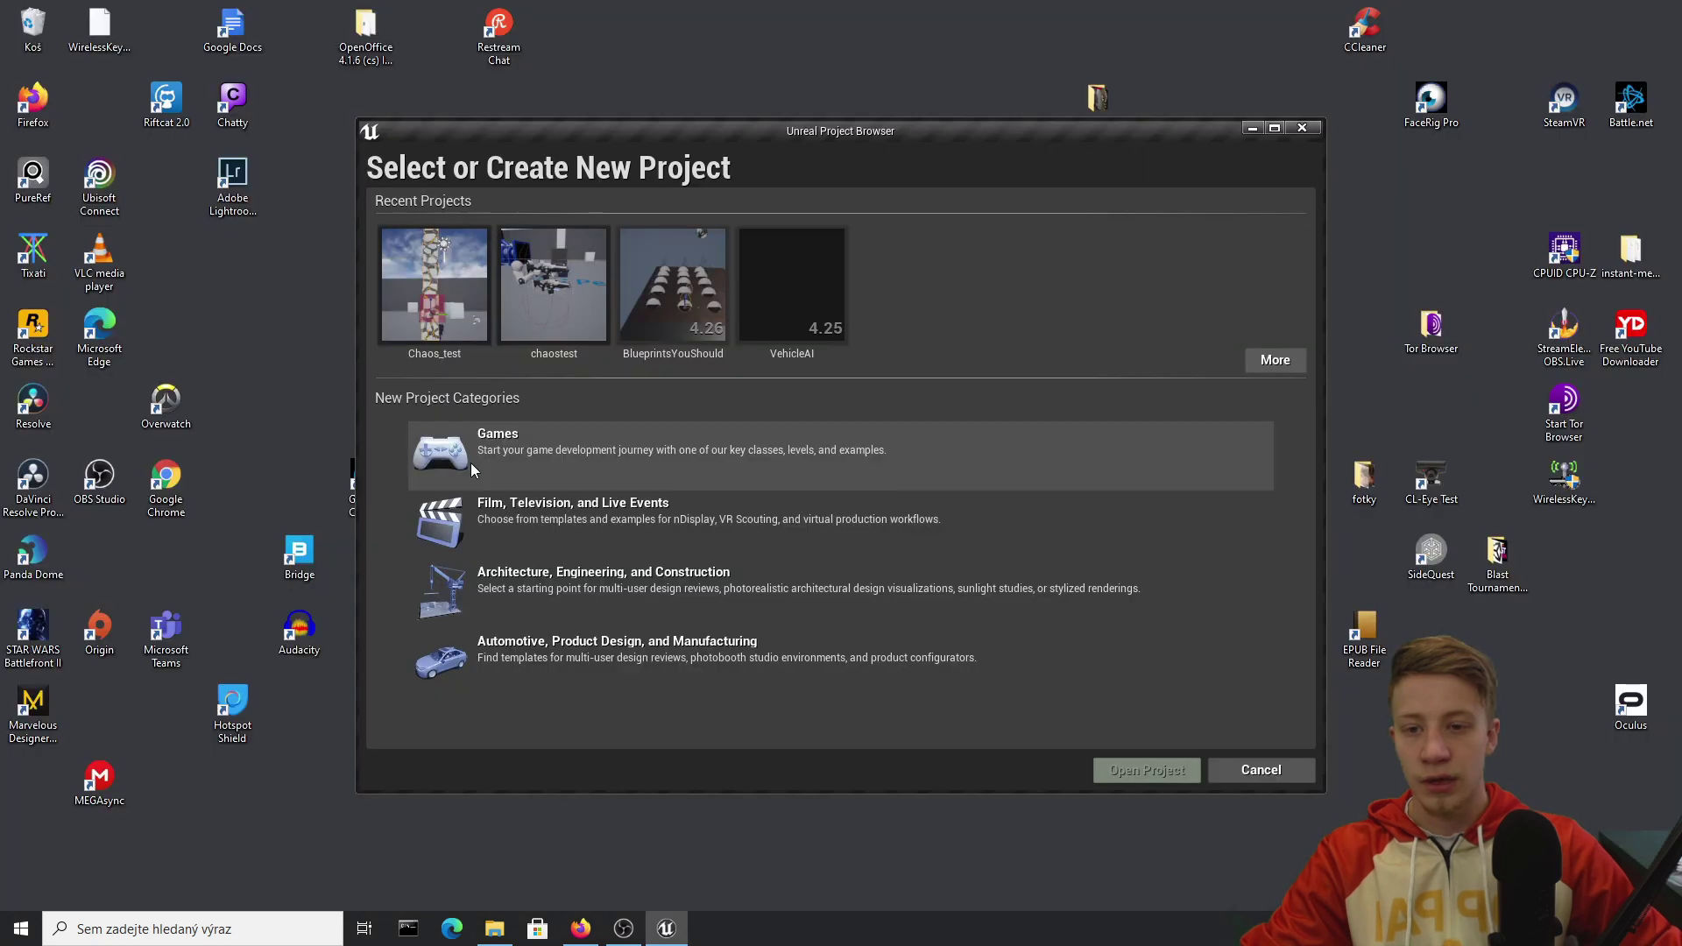
pyautogui.doubleClick(466, 447)
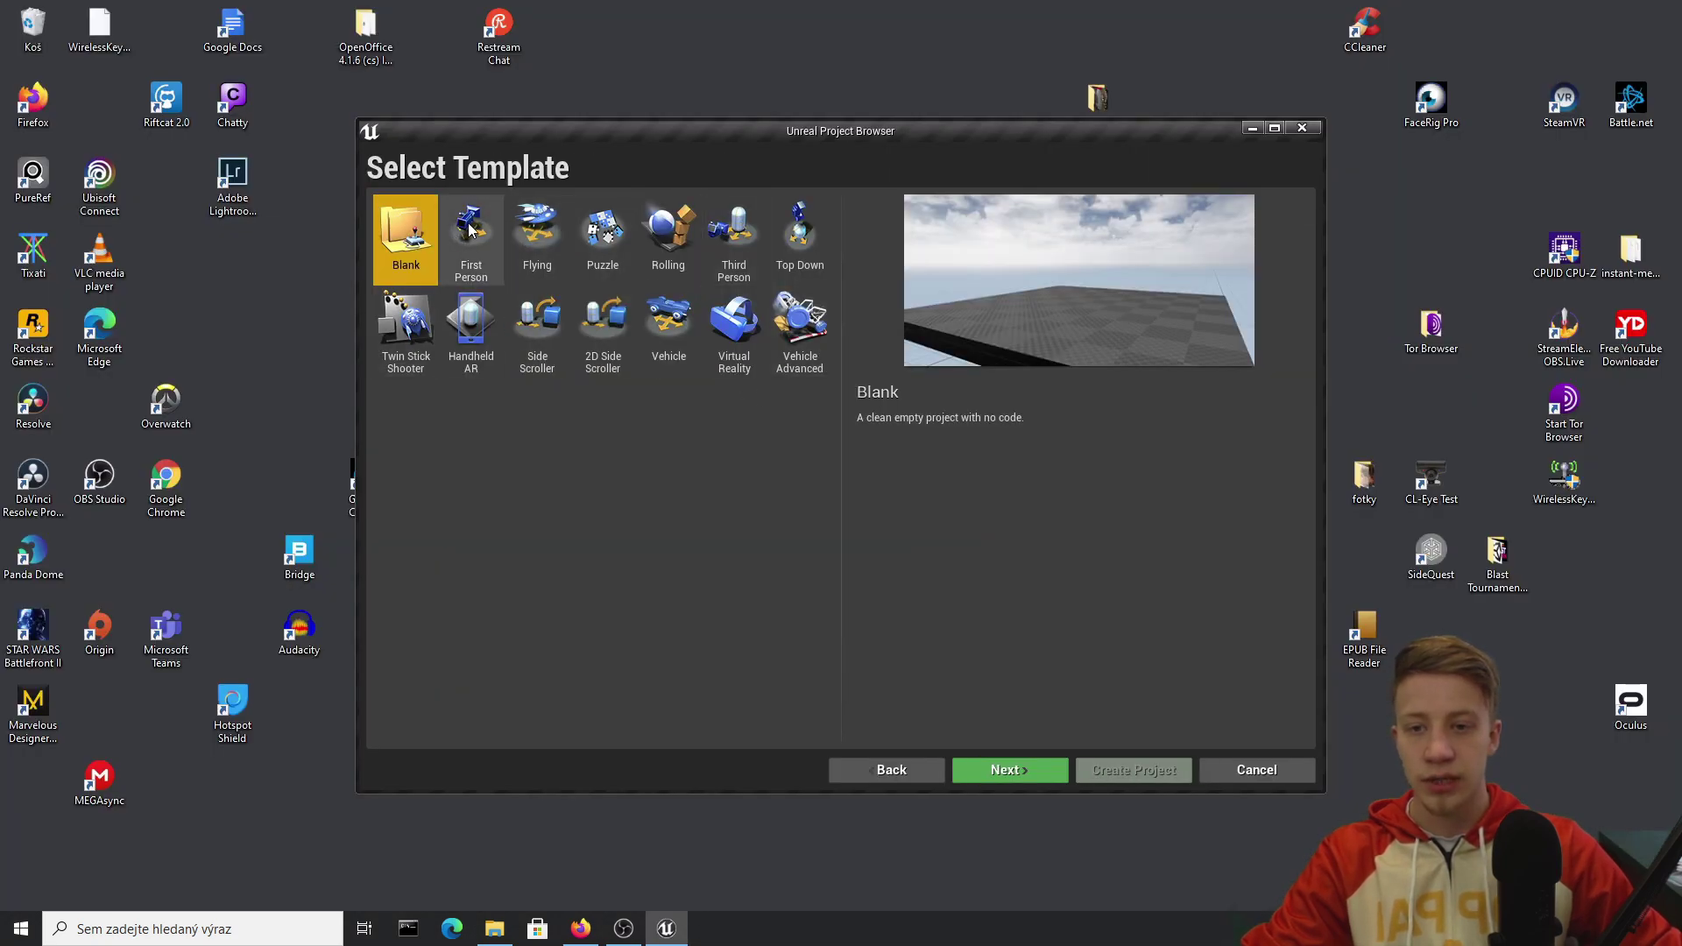
pyautogui.click(471, 230)
pyautogui.click(1023, 769)
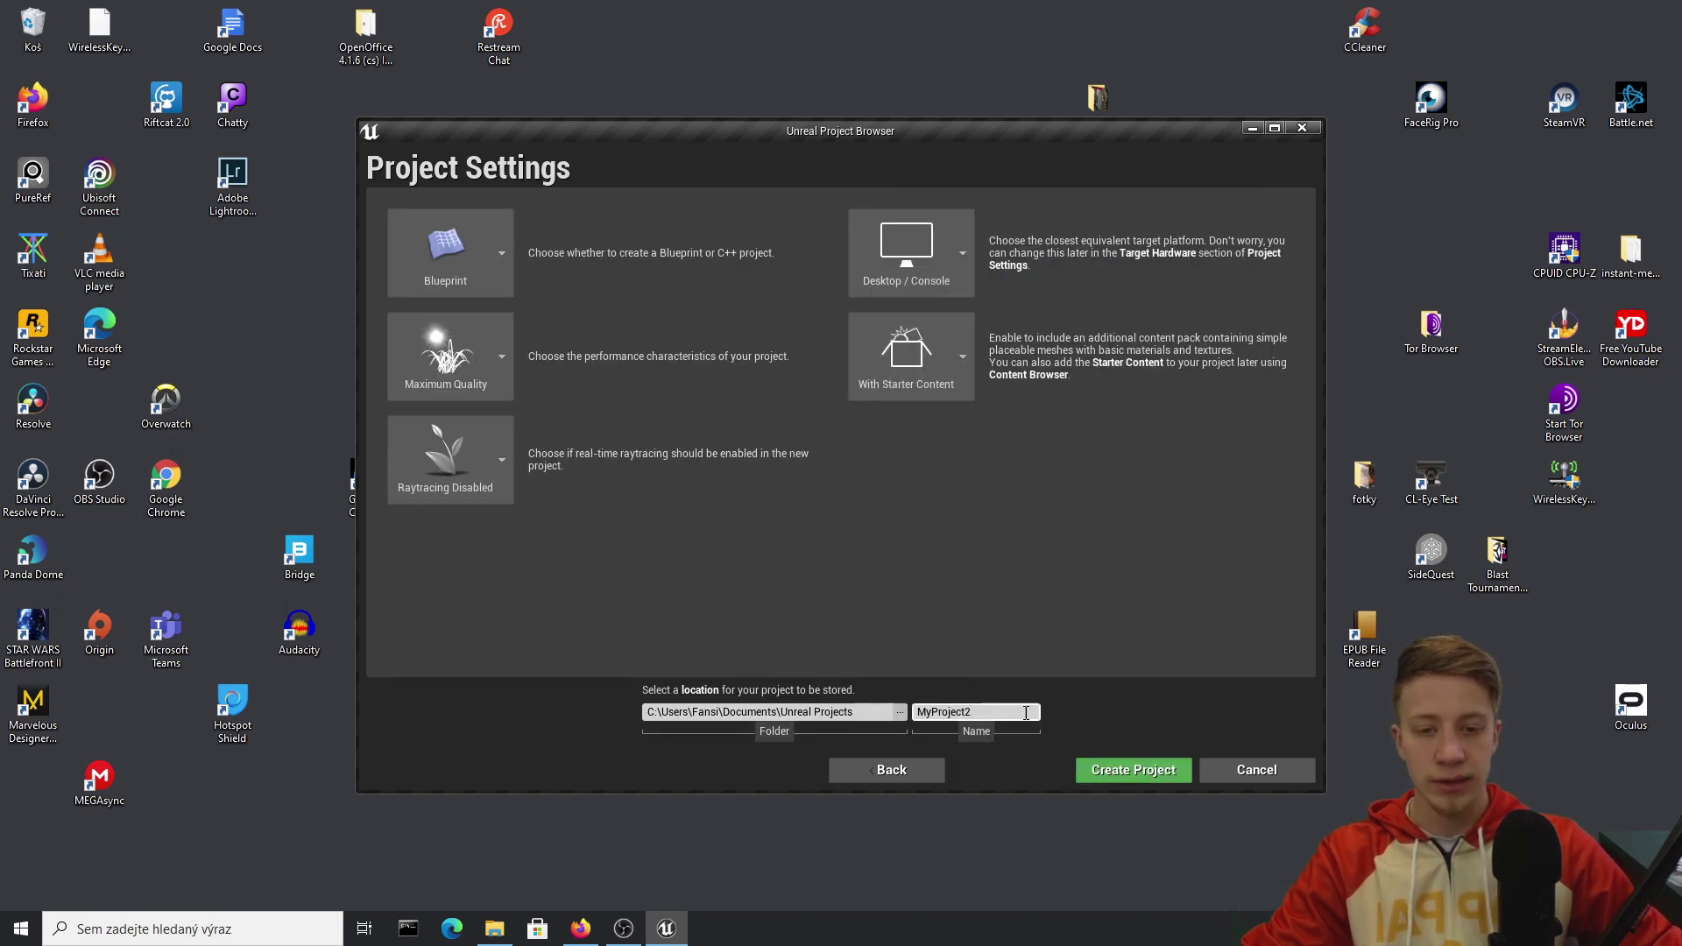
# Name the project Chaos_demo and create it with the default project settings
pyautogui.write('Cha')
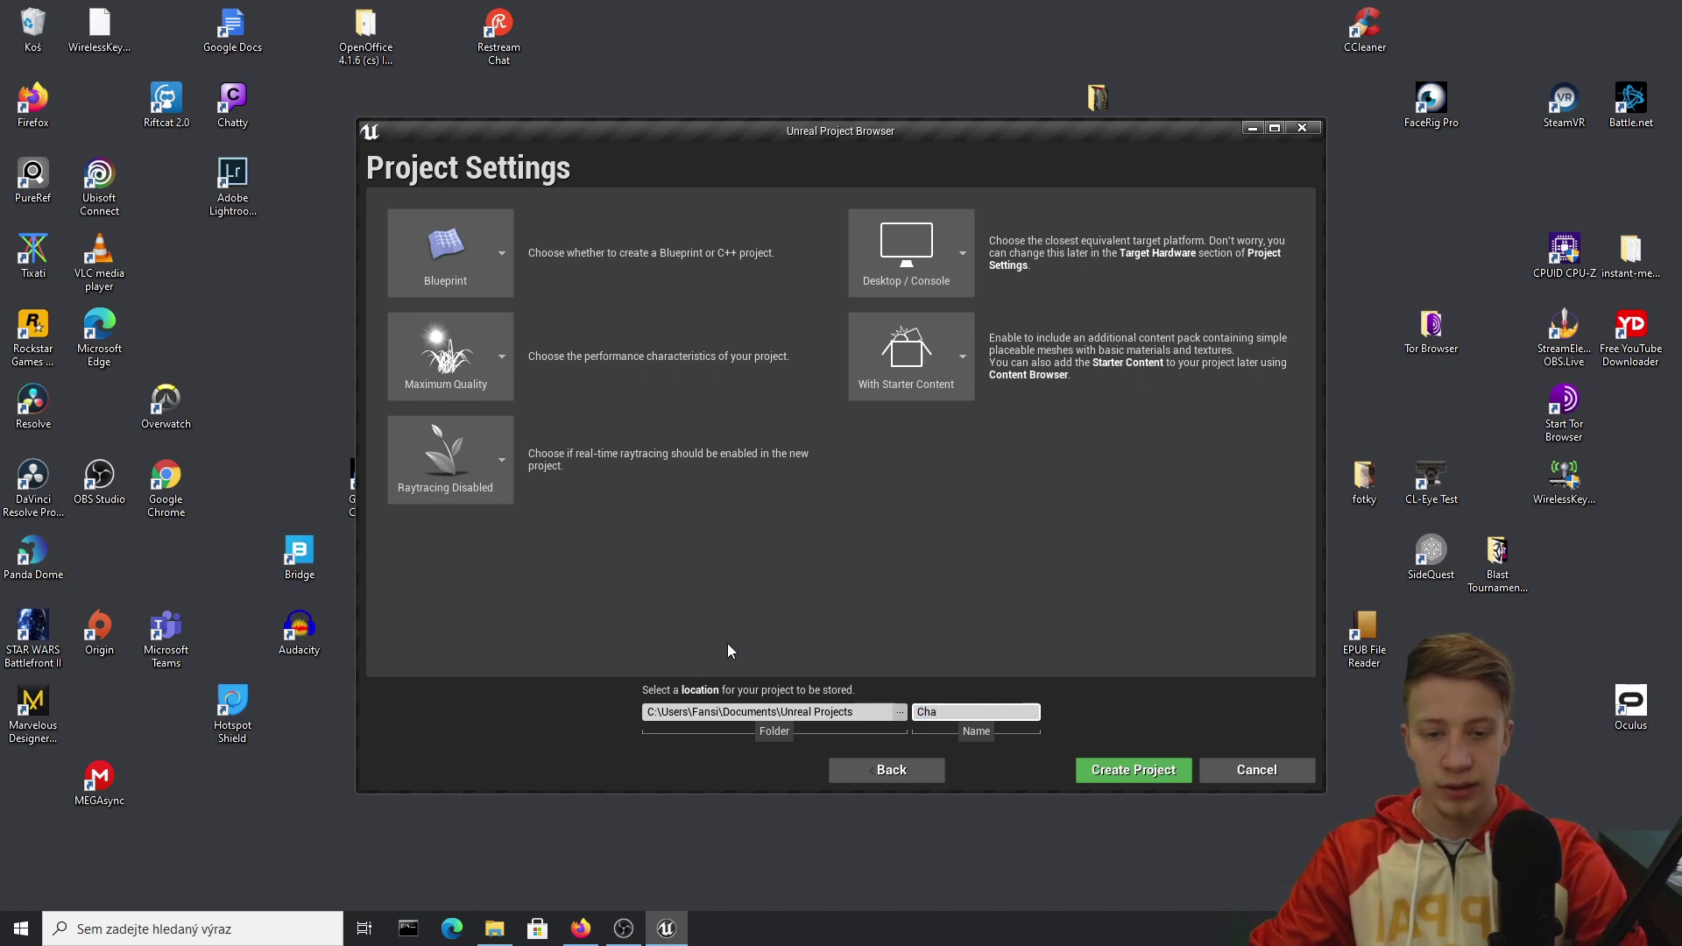
pyautogui.write('os_demo')
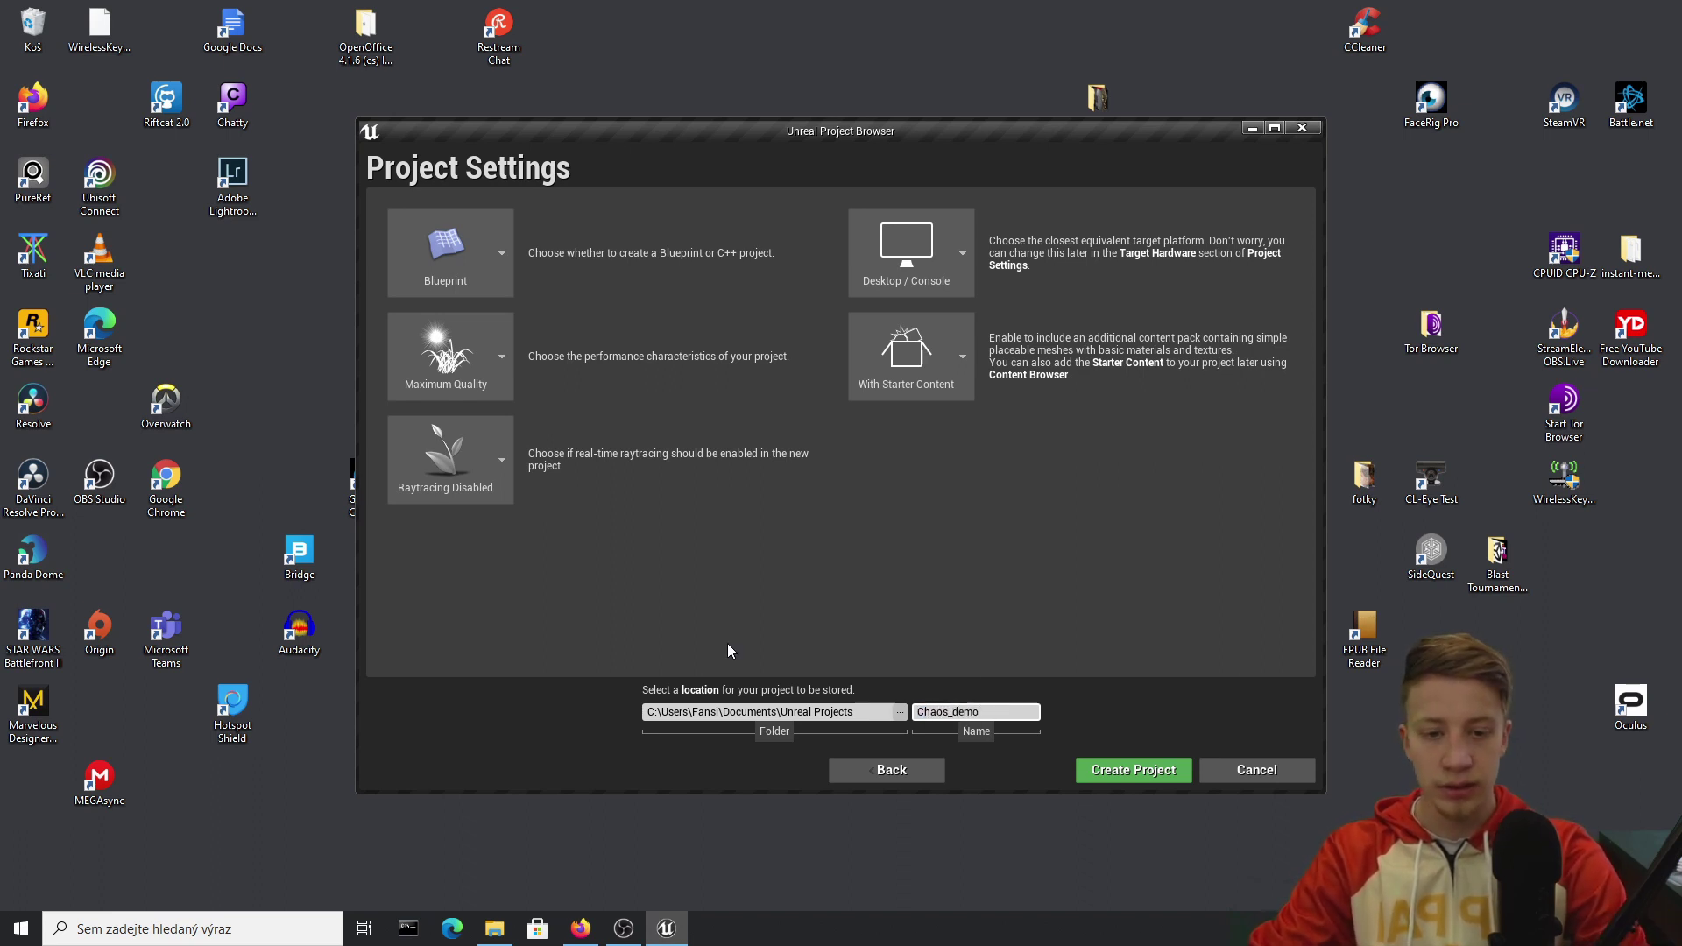
pyautogui.click(1121, 773)
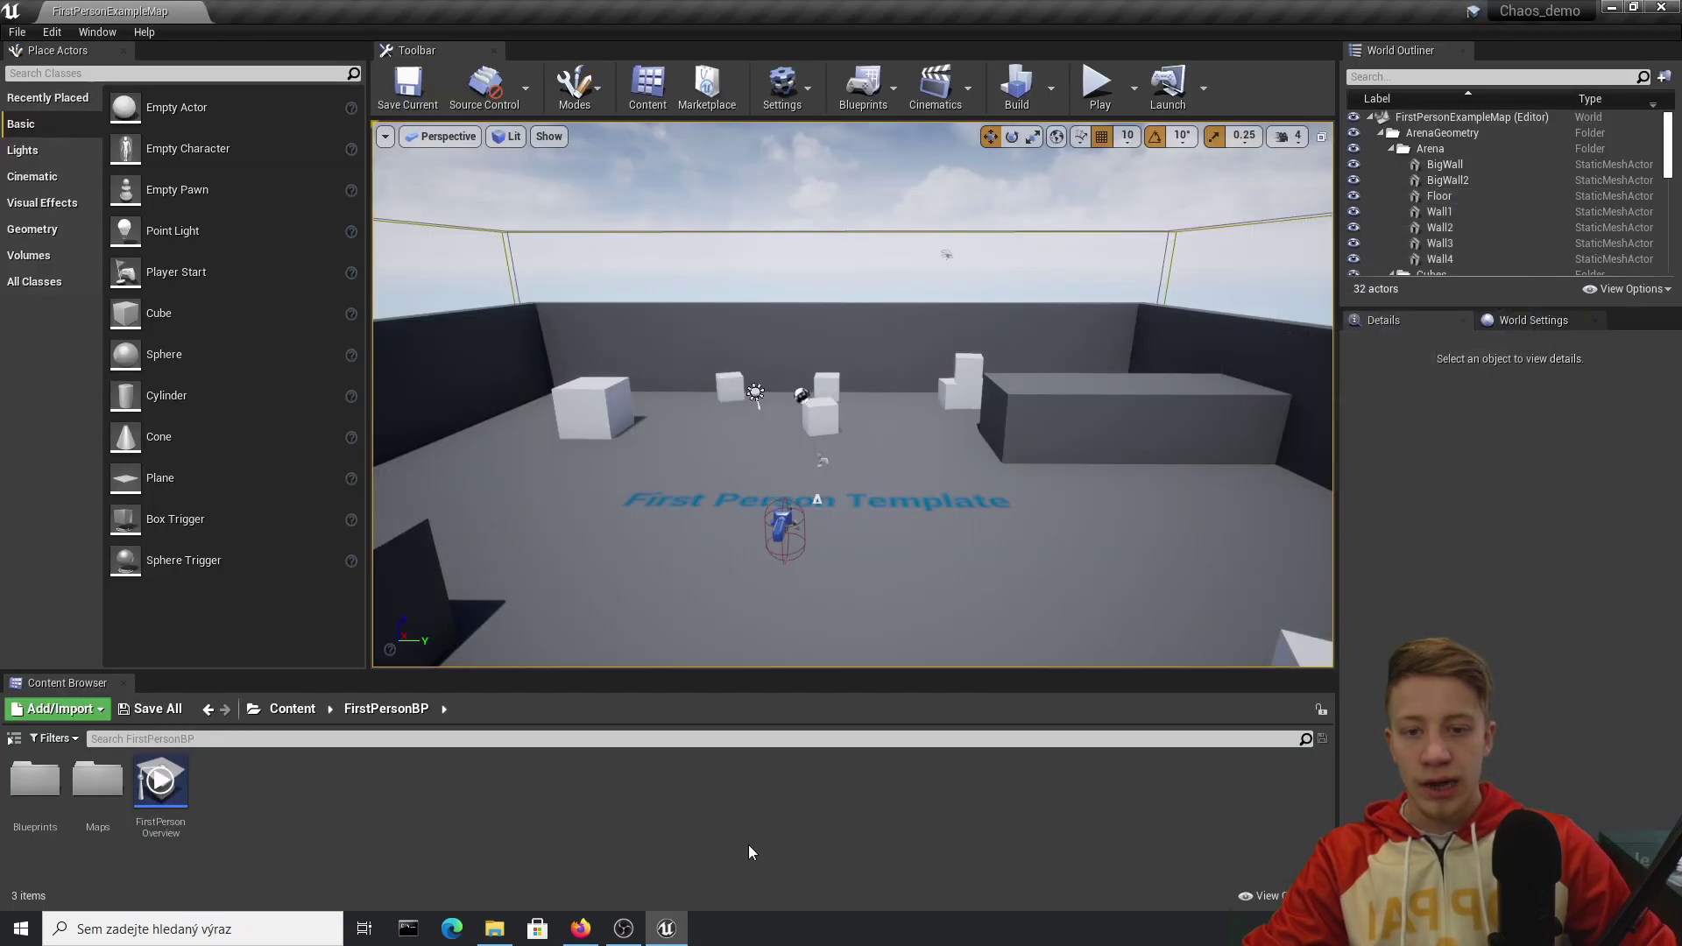
# Open the project's plugin list and look through the plugins matching "chaos"
pyautogui.click(50, 32)
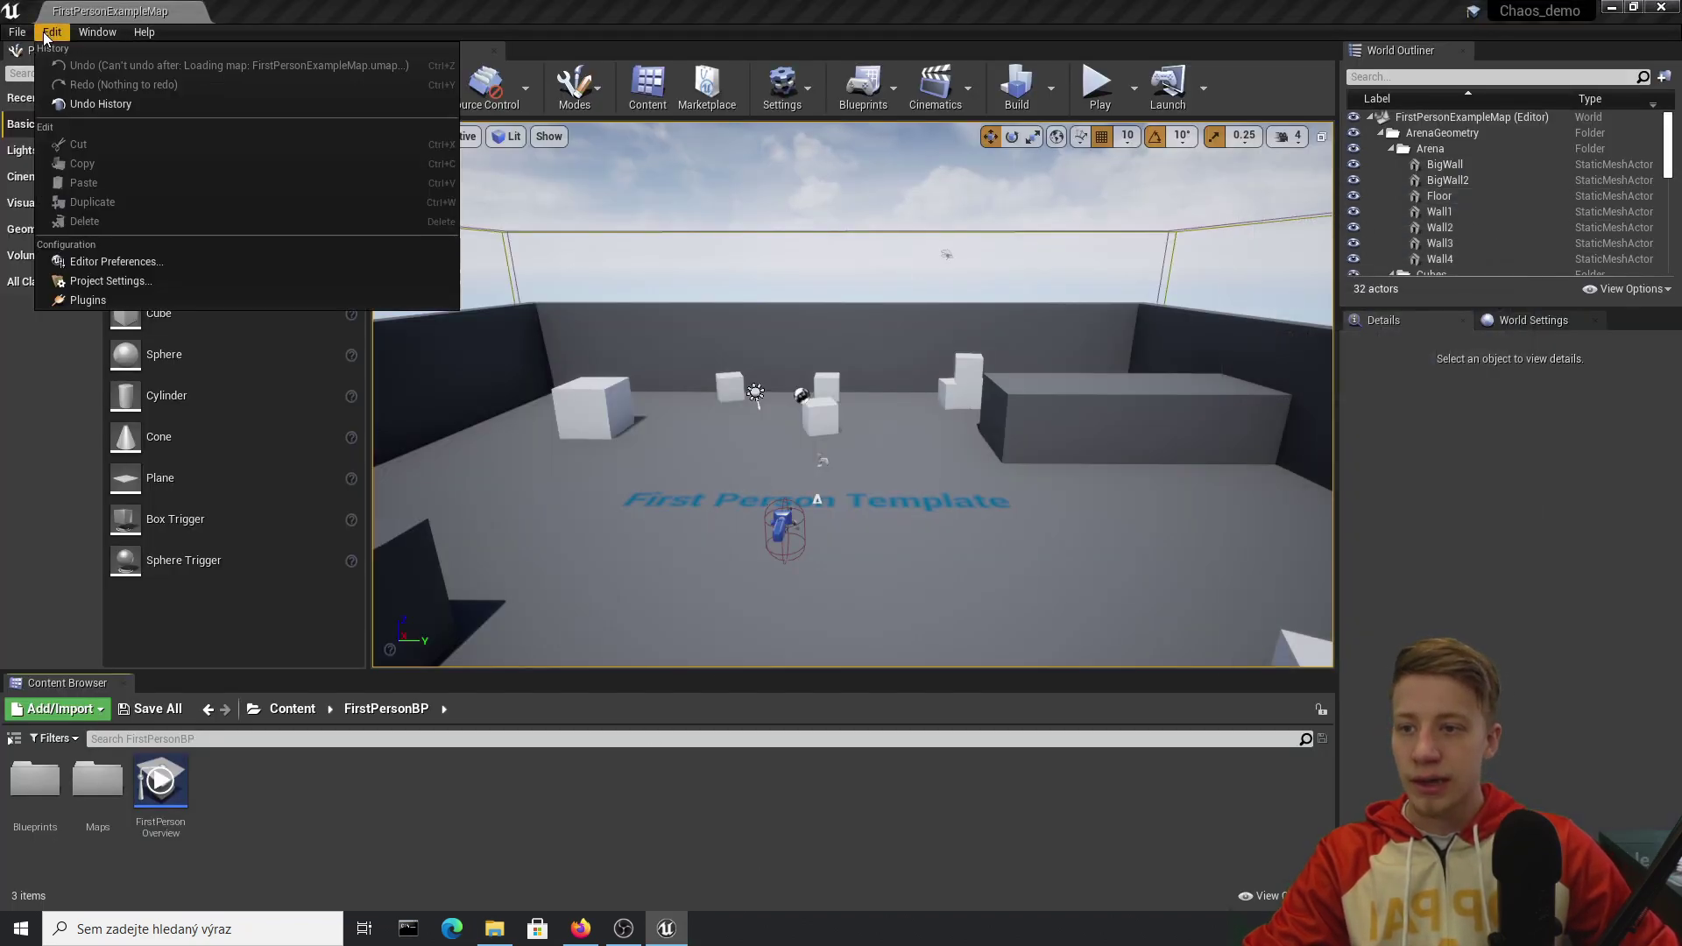
pyautogui.click(100, 303)
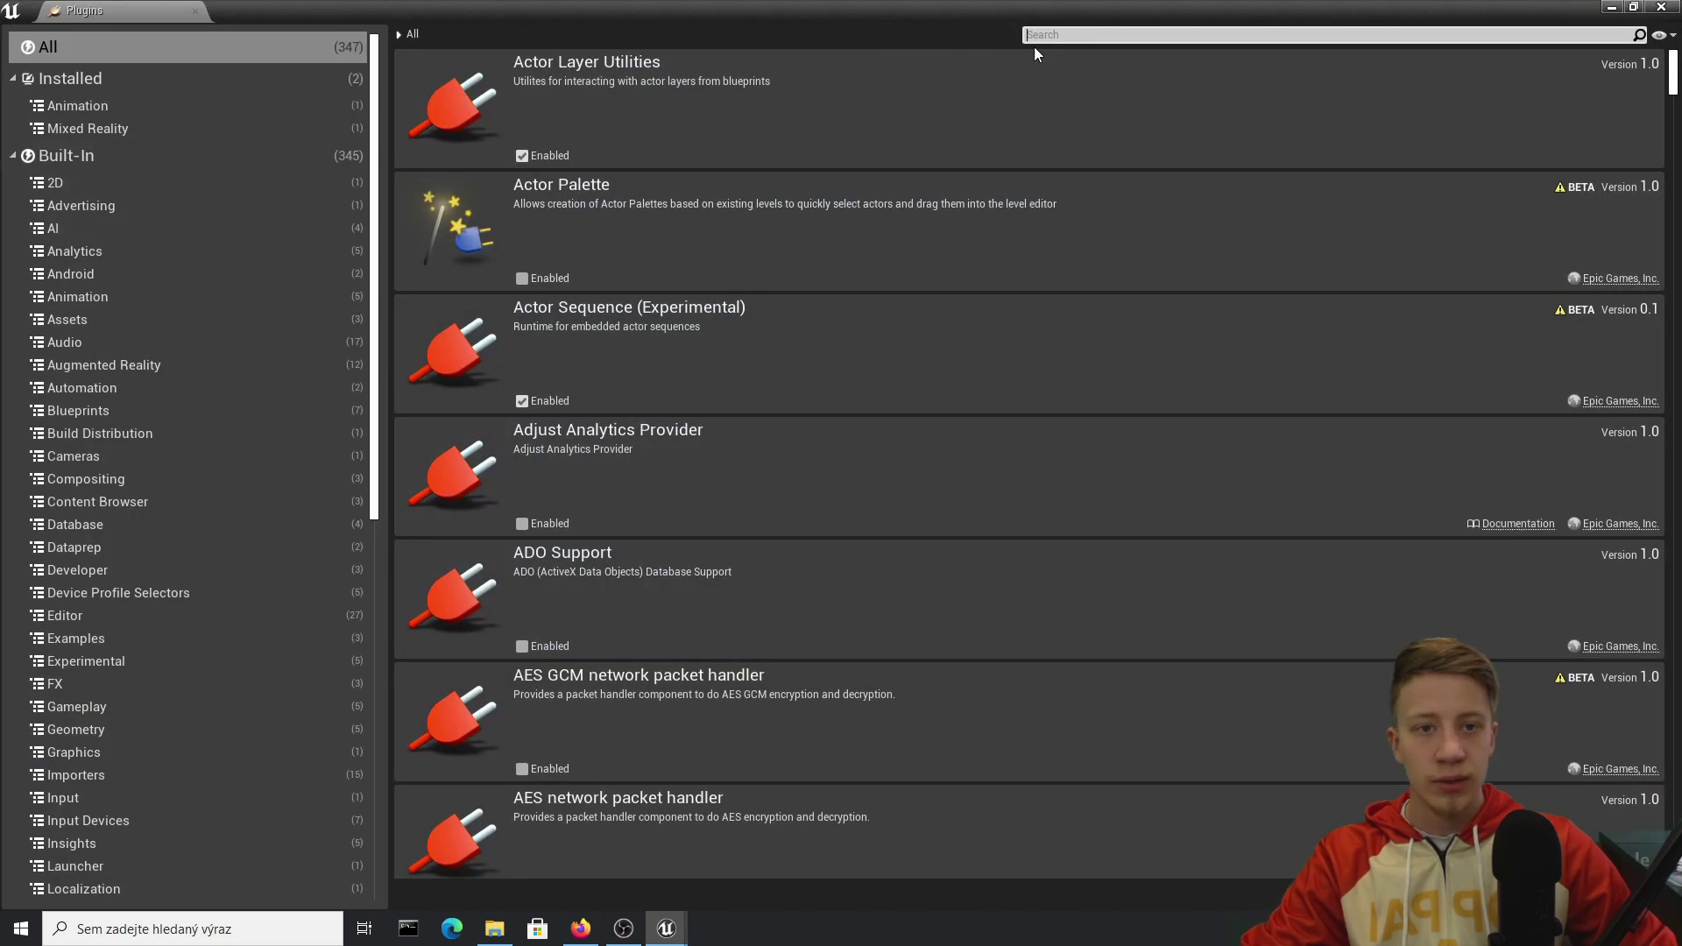
pyautogui.write('chaos')
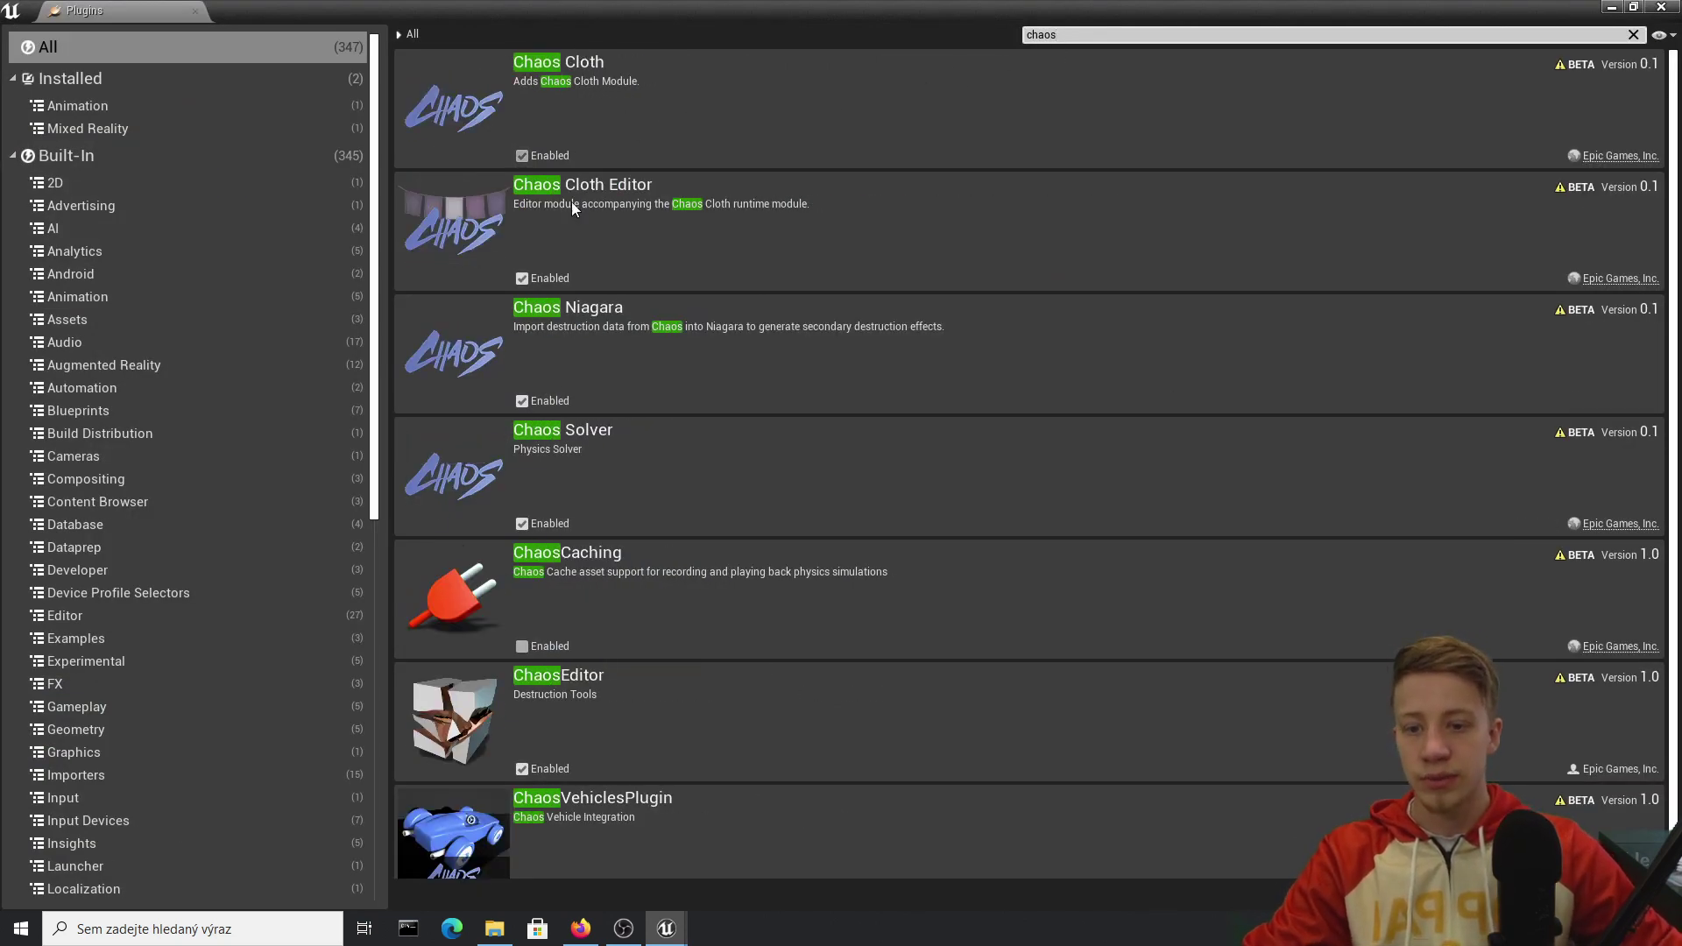
pyautogui.scroll(-2, 572, 228)
pyautogui.scroll(2, 578, 438)
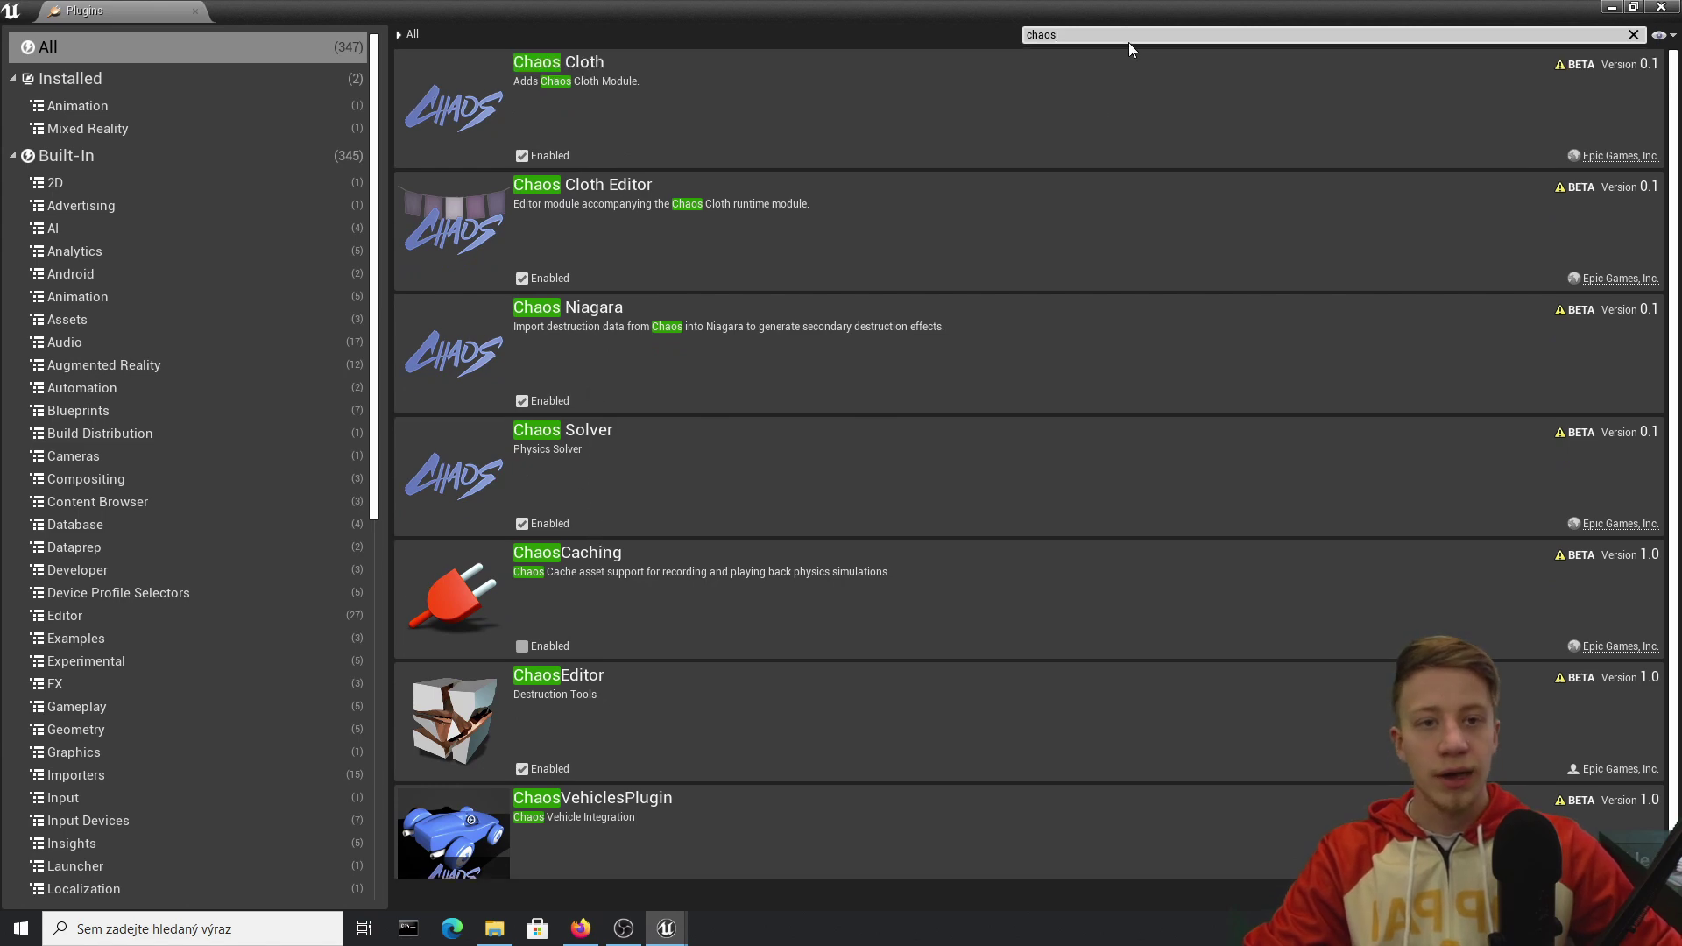
# Search the plugins for "field" and enable the Field System plugin, accepting its beta version
pyautogui.write('field')
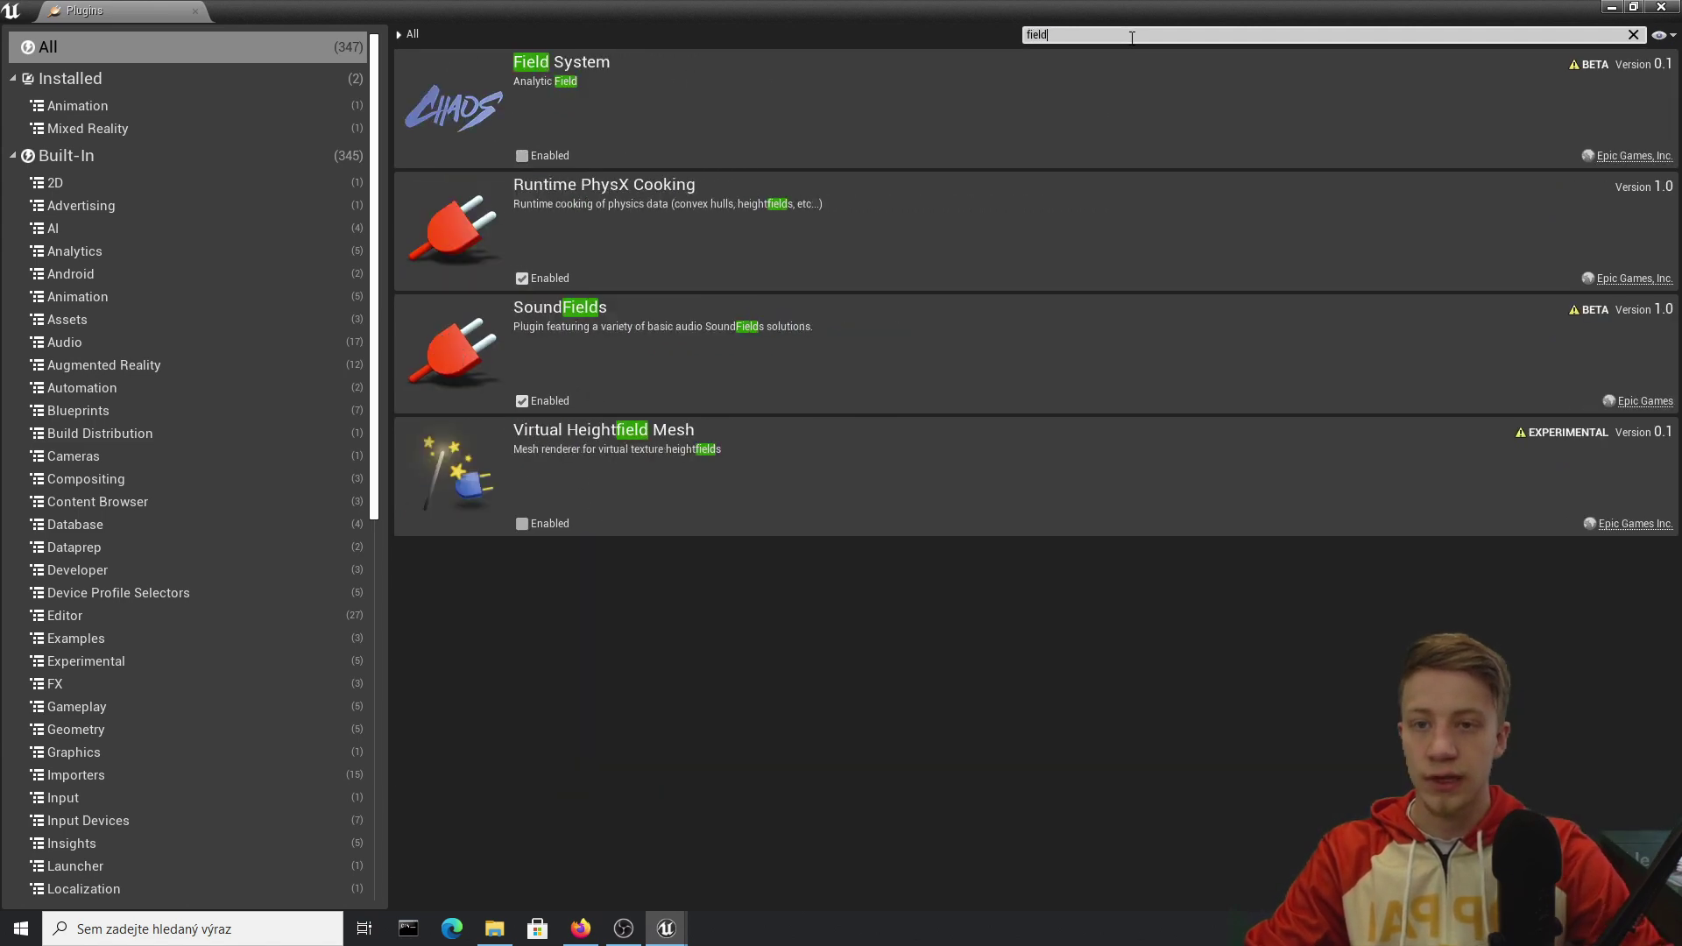
pyautogui.click(522, 156)
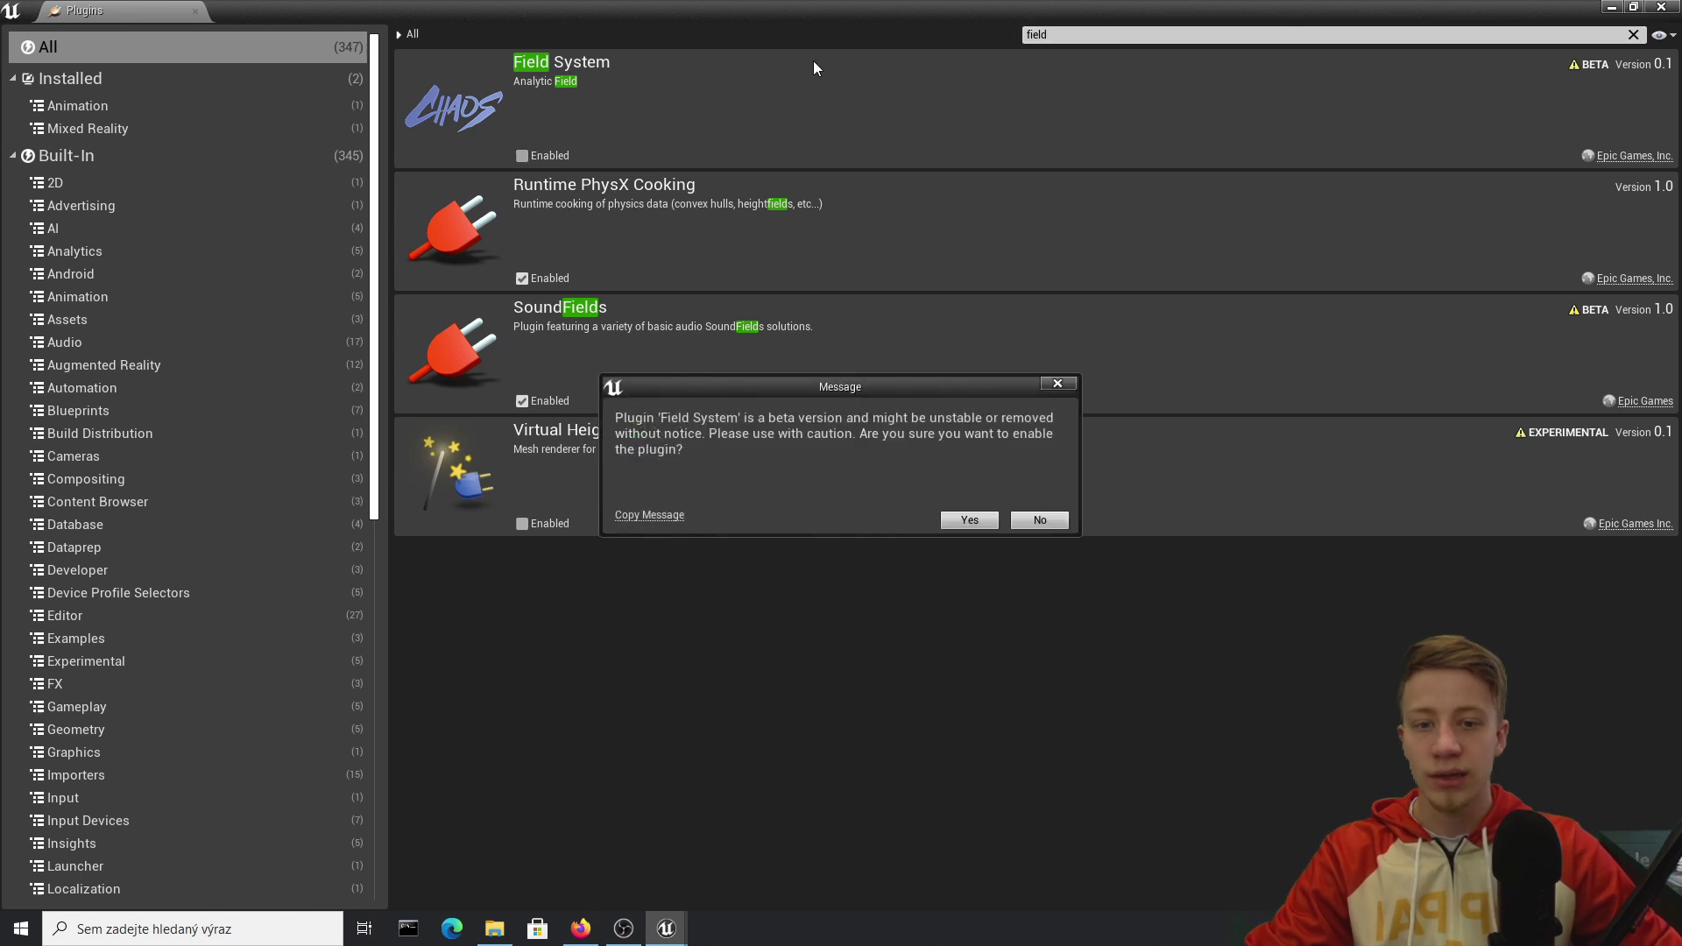
pyautogui.click(968, 522)
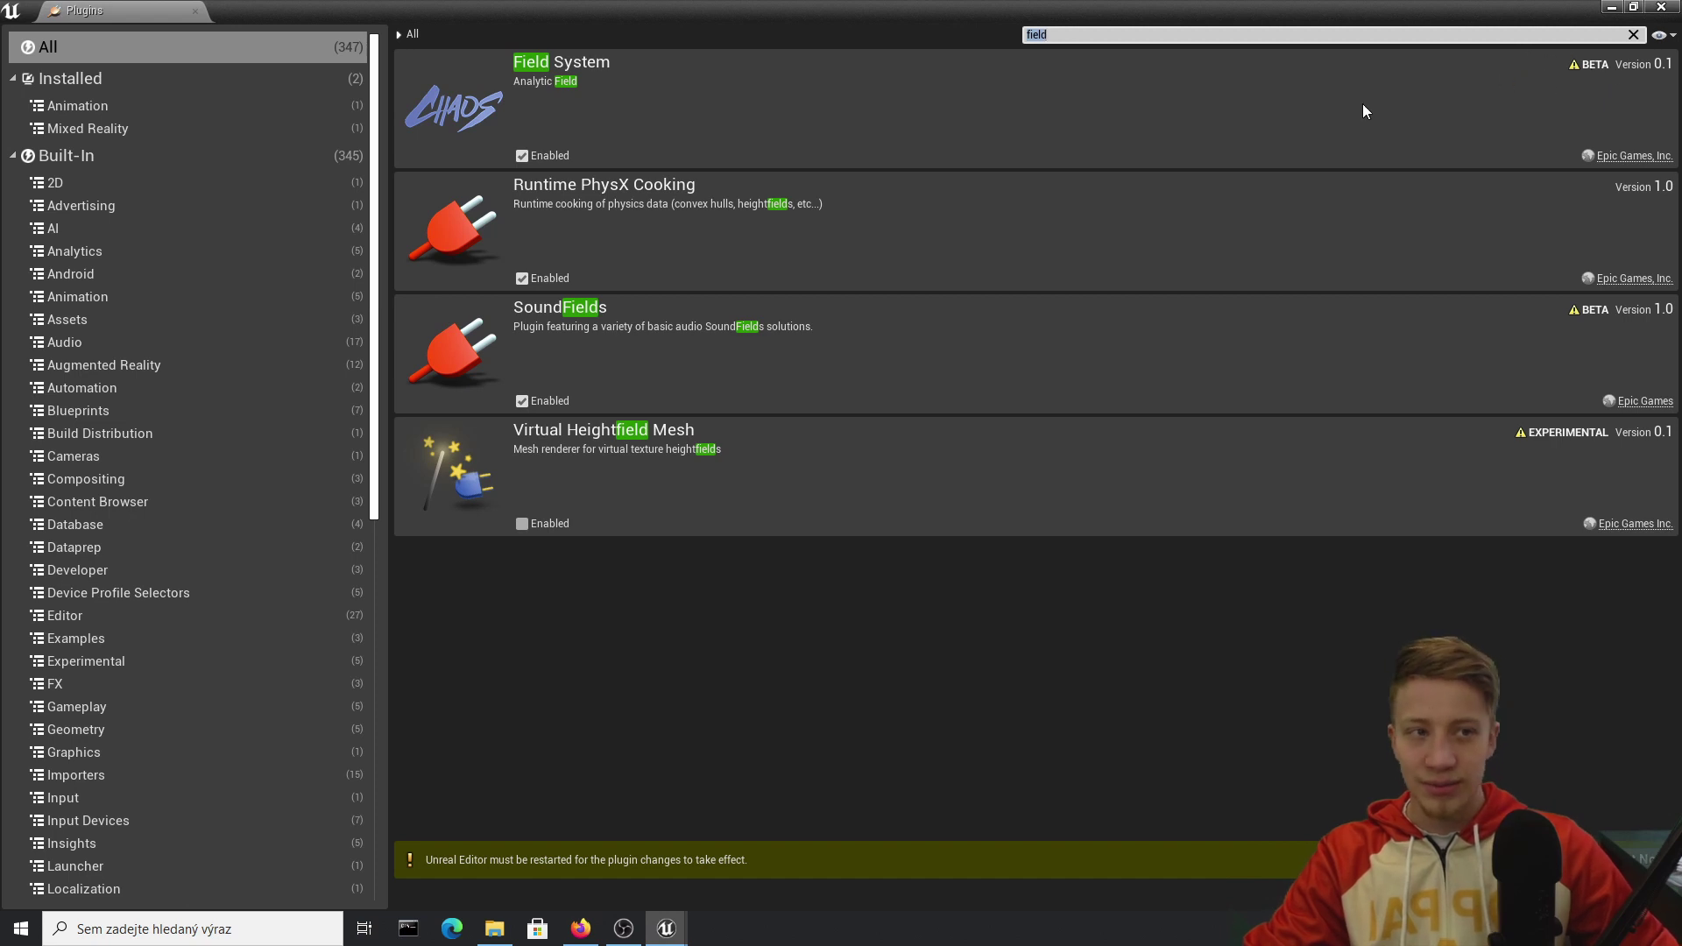
# Close the plugins window and exit the editor
pyautogui.click(1610, 7)
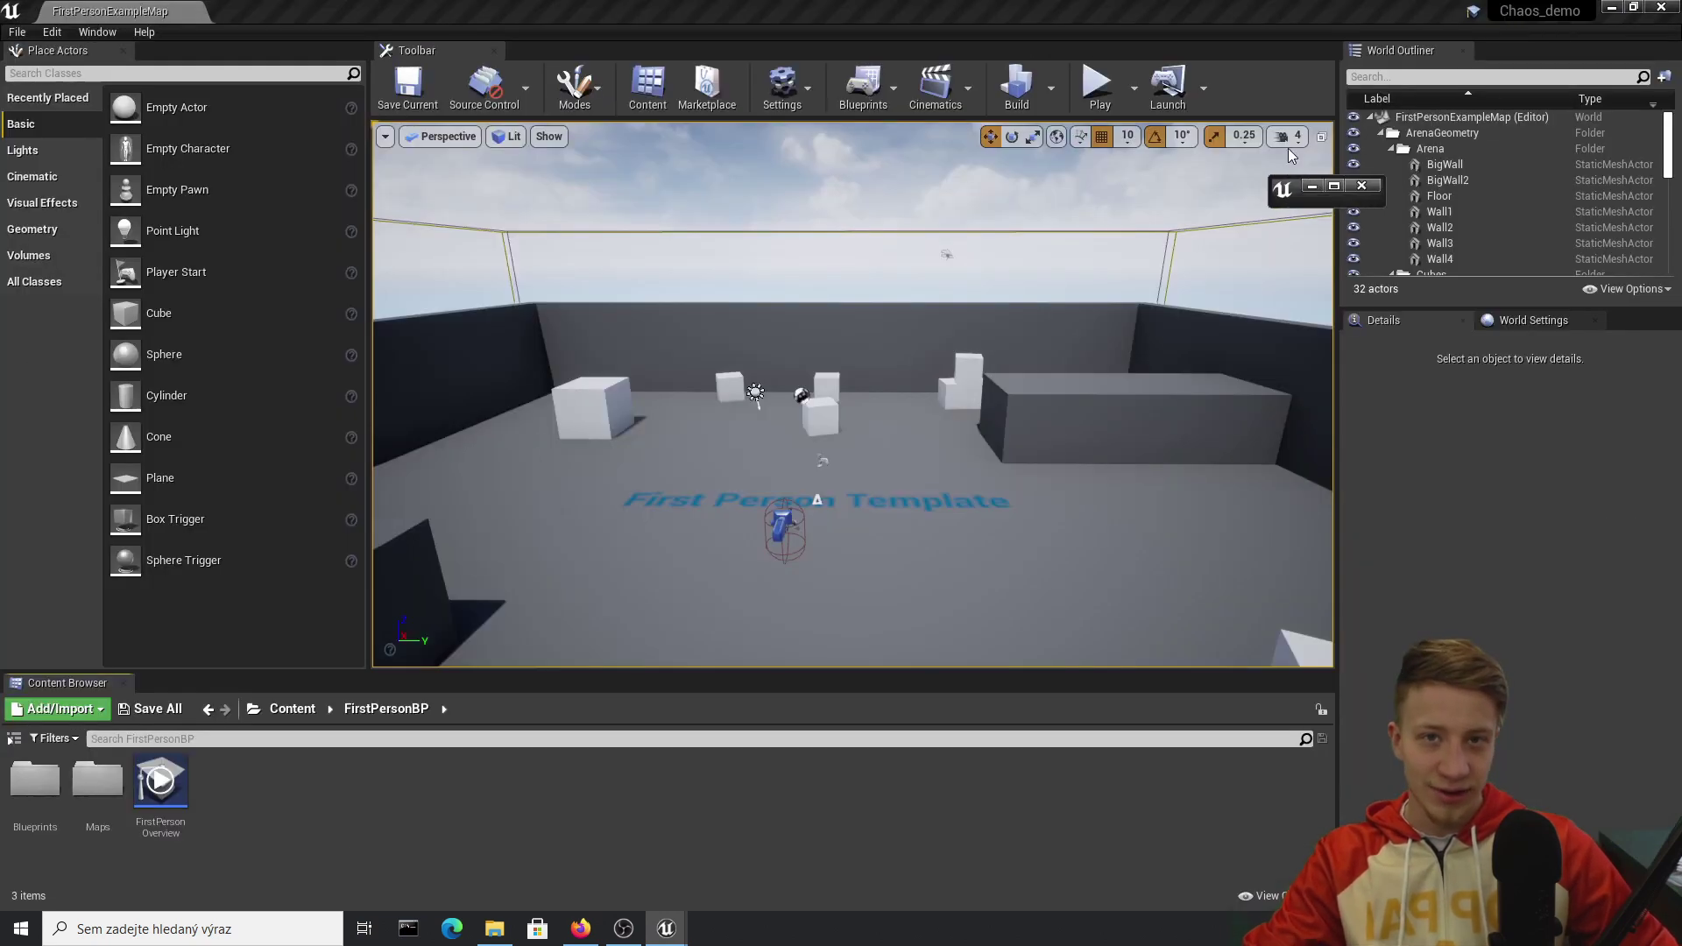
pyautogui.click(1372, 188)
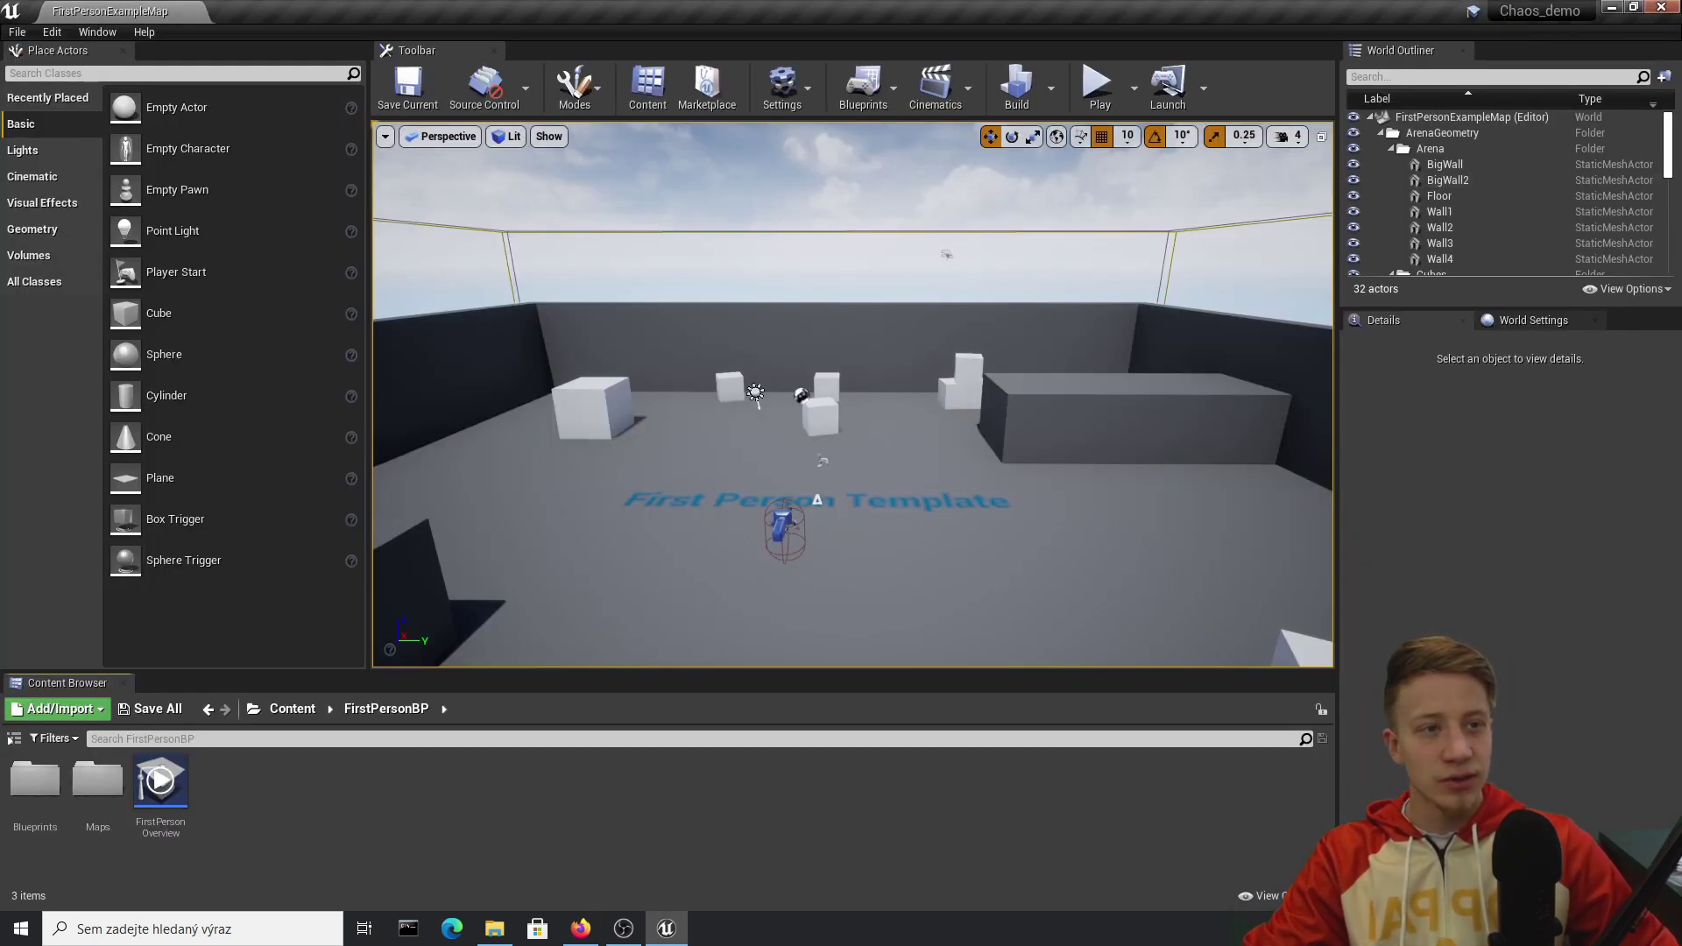
pyautogui.click(1661, 7)
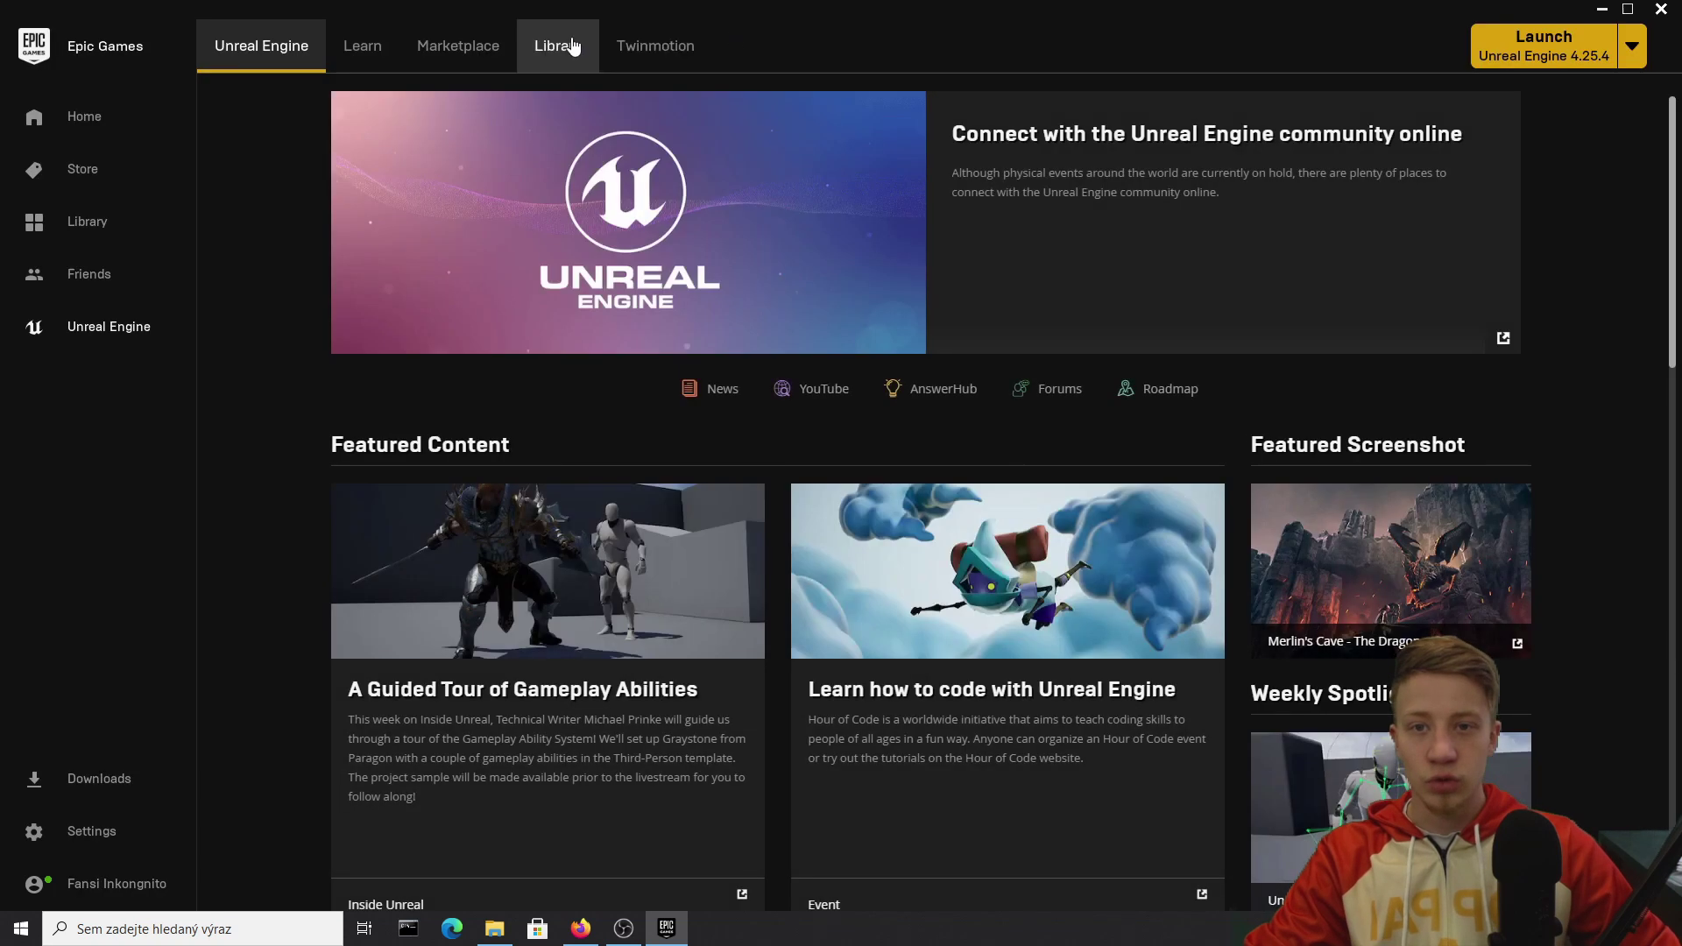
# From the launcher library, open the Chaos_demo project's Content folder on disk and bring the Chaos_Assets folder from the test folder into it
pyautogui.click(572, 47)
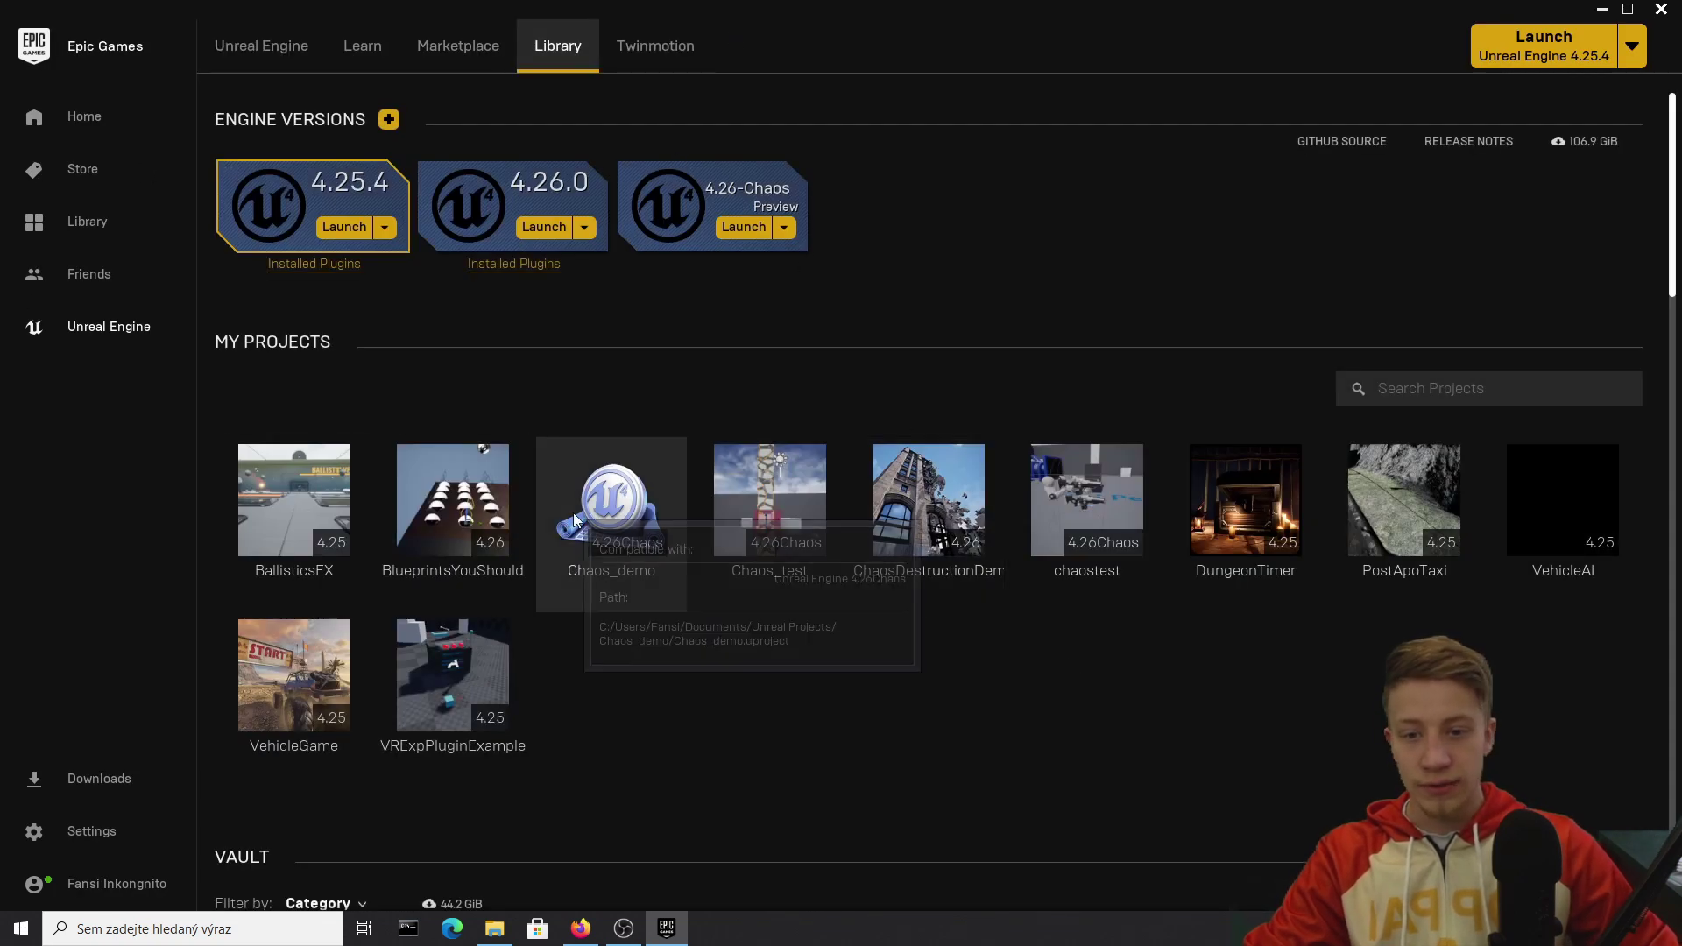
pyautogui.rightClick(599, 535)
pyautogui.click(666, 571)
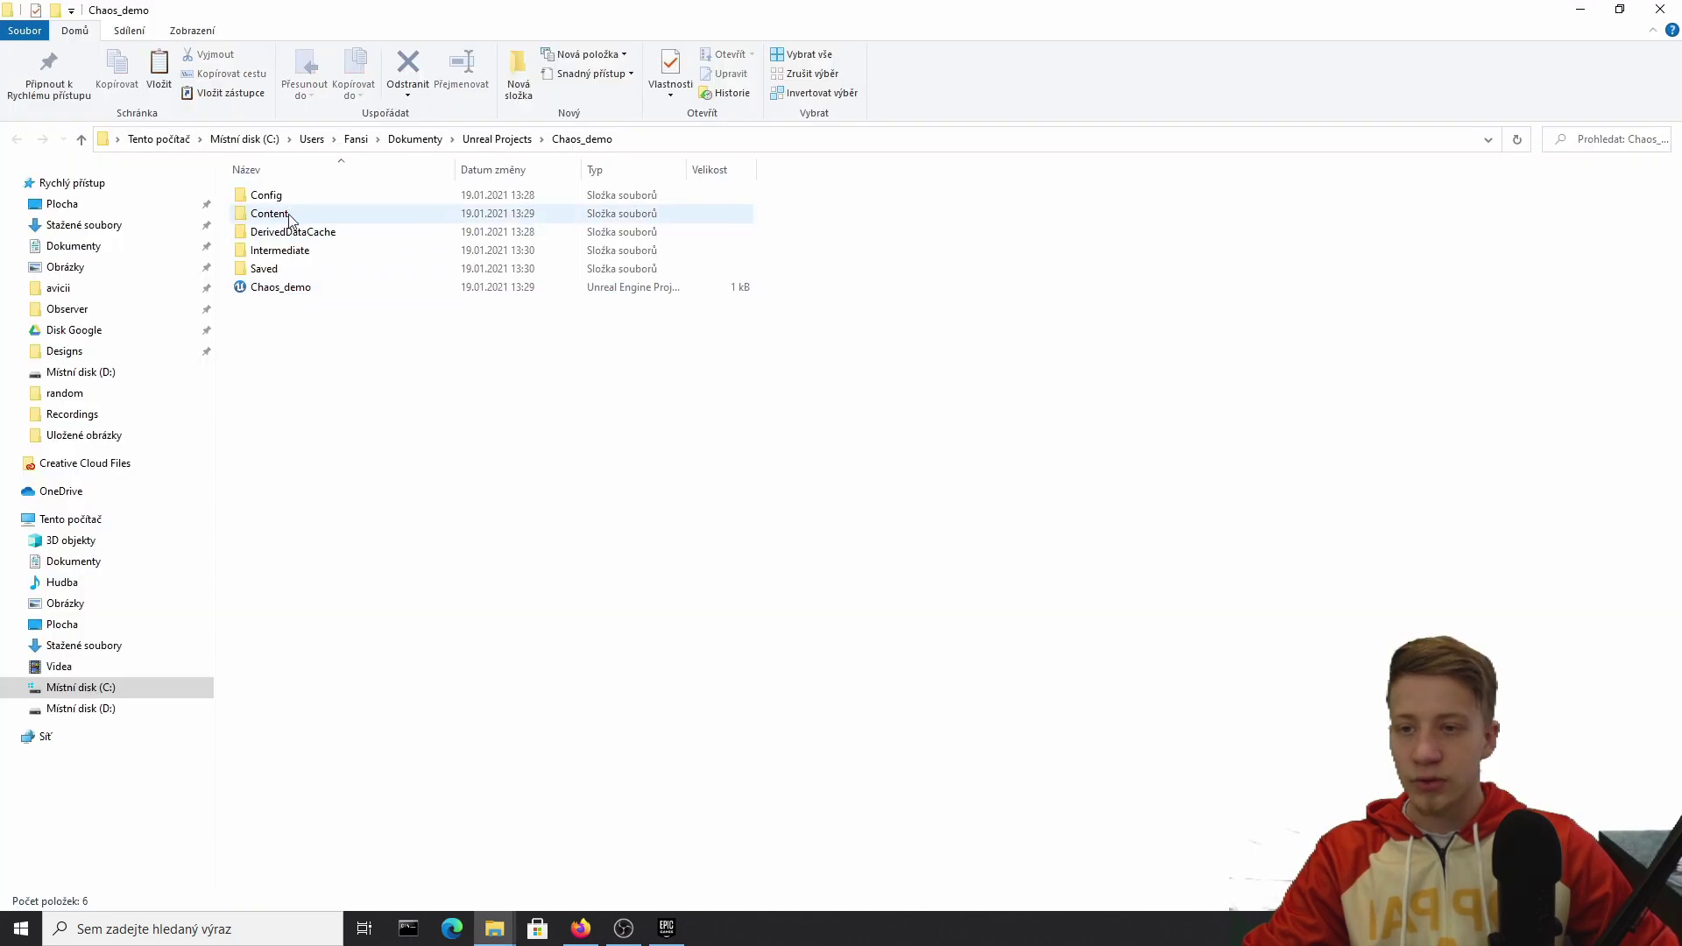
pyautogui.doubleClick(288, 214)
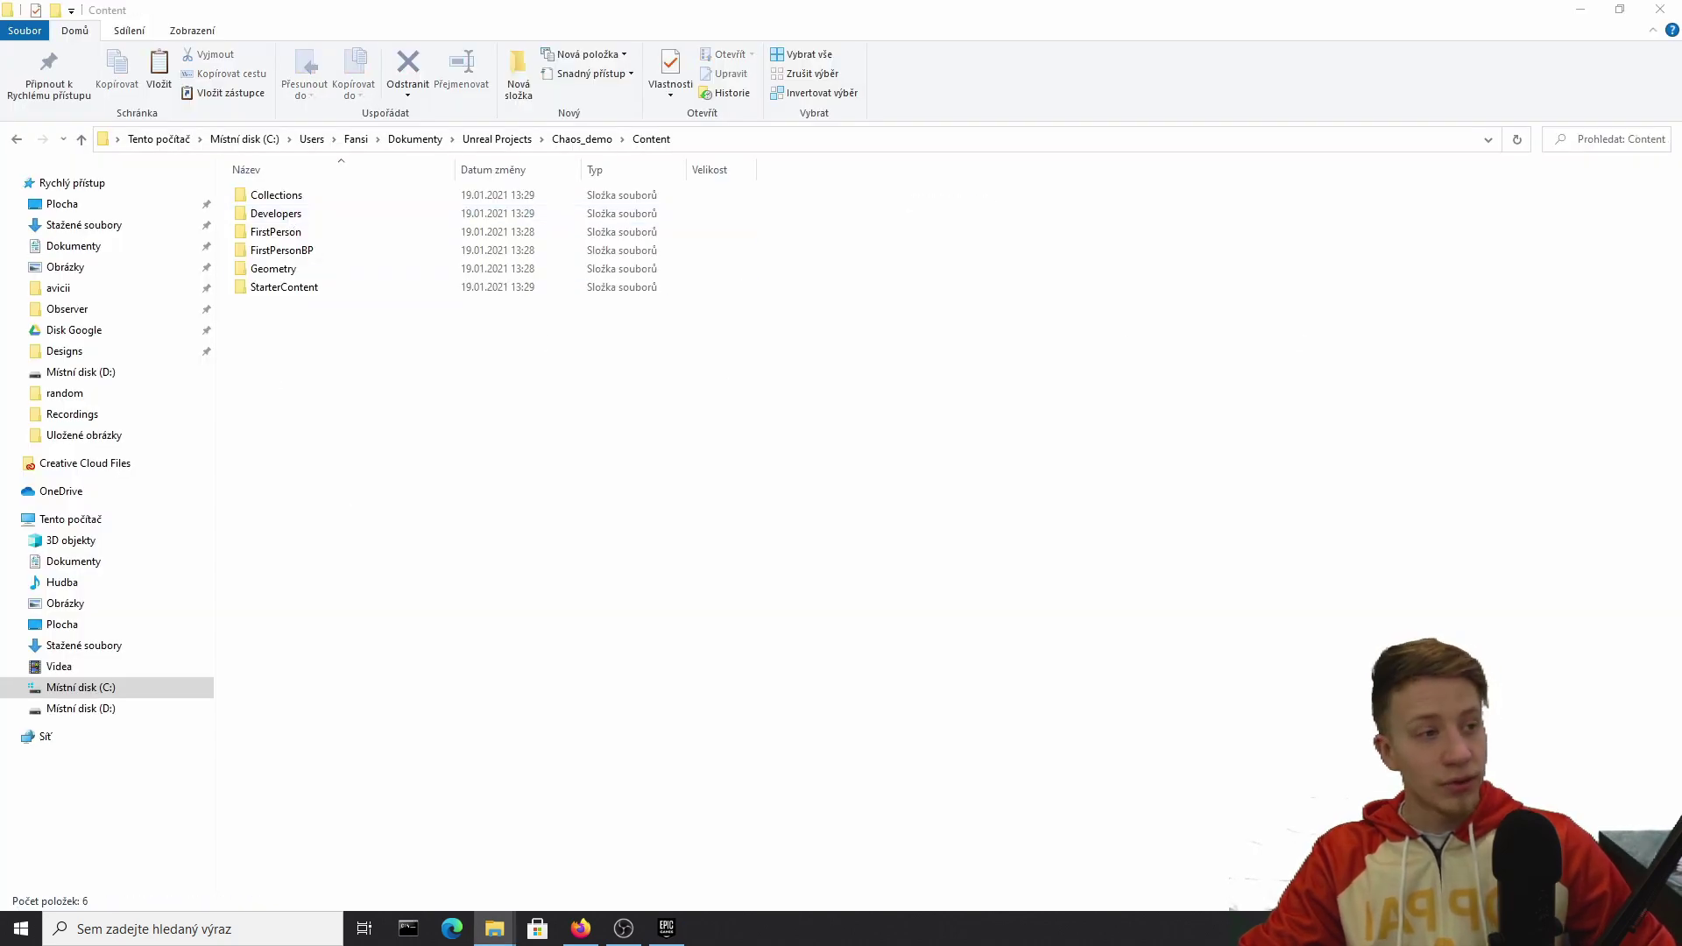
pyautogui.moveTo(1681, 136); pyautogui.dragTo(1165, 207)
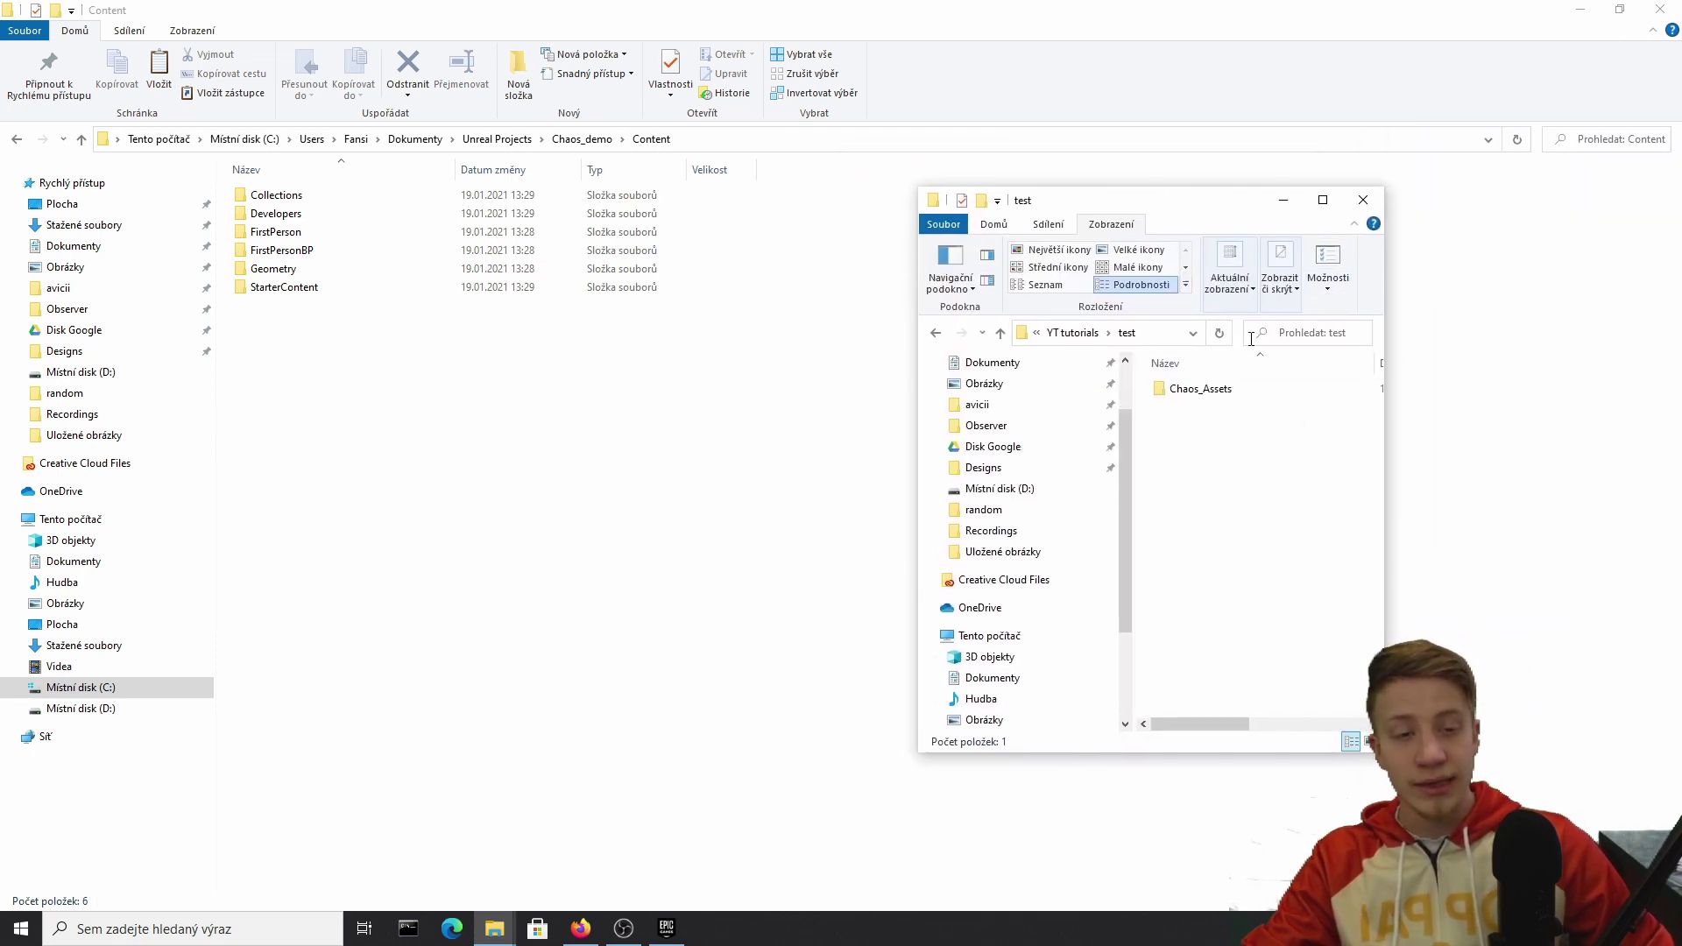
pyautogui.moveTo(1200, 389); pyautogui.dragTo(480, 390)
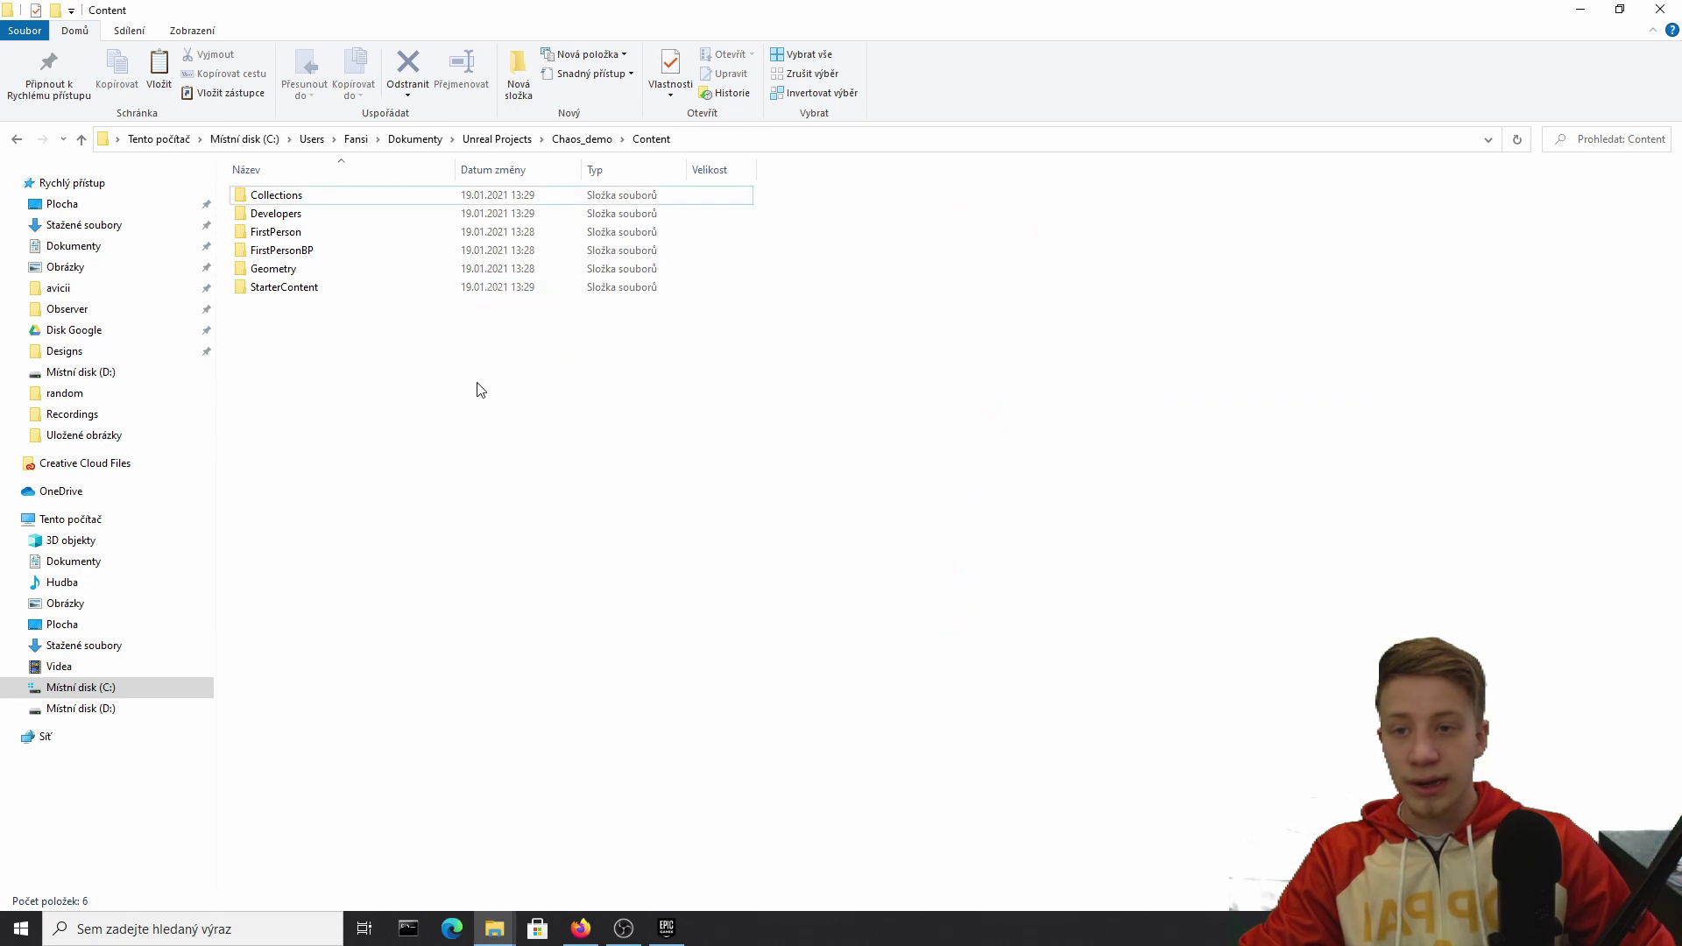
# Reopen the Chaos_demo project from the launcher and check the contents of the Chaos_Assets folder and its Materials subfolder
pyautogui.click(665, 928)
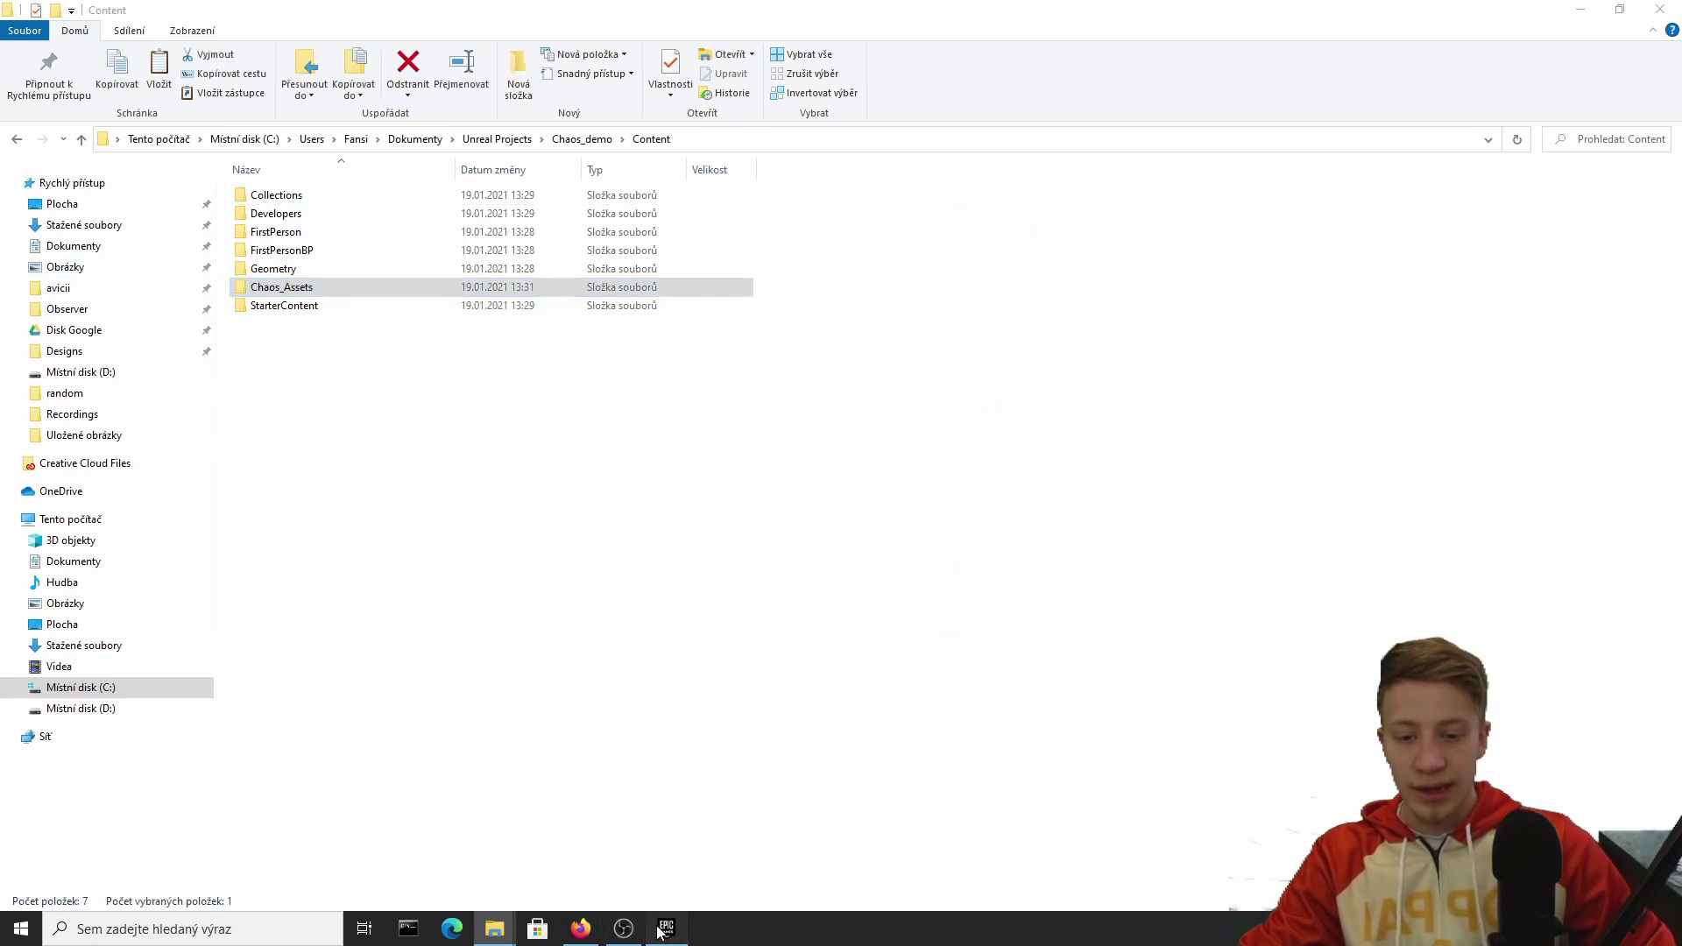
pyautogui.doubleClick(629, 523)
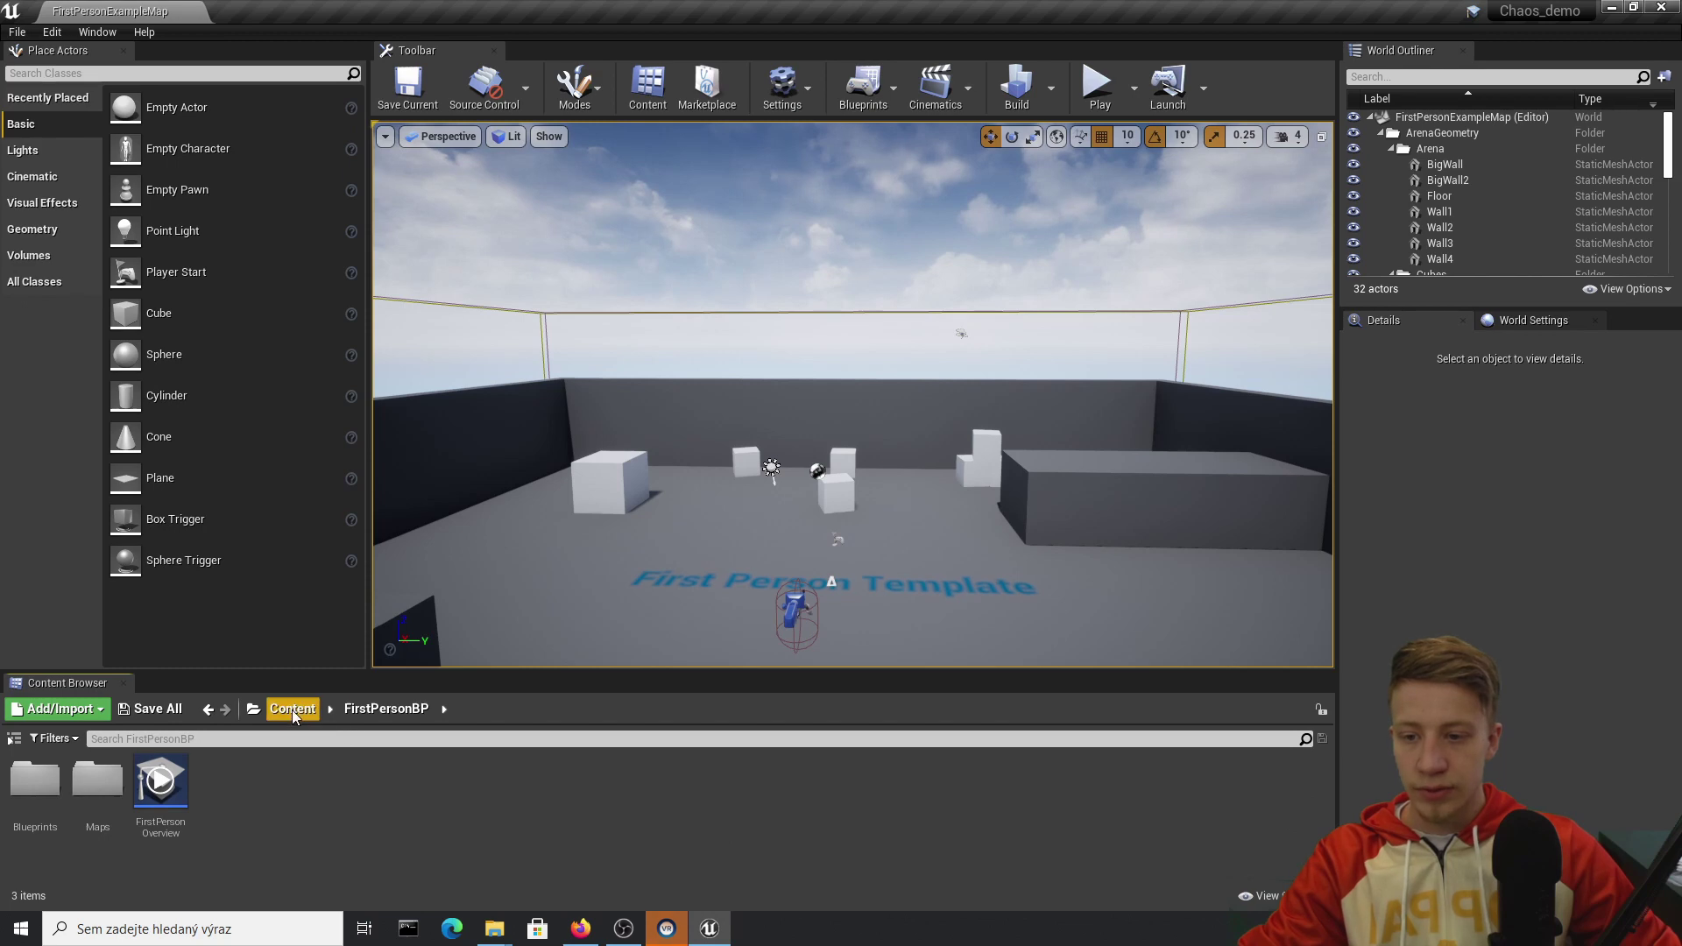
pyautogui.click(293, 709)
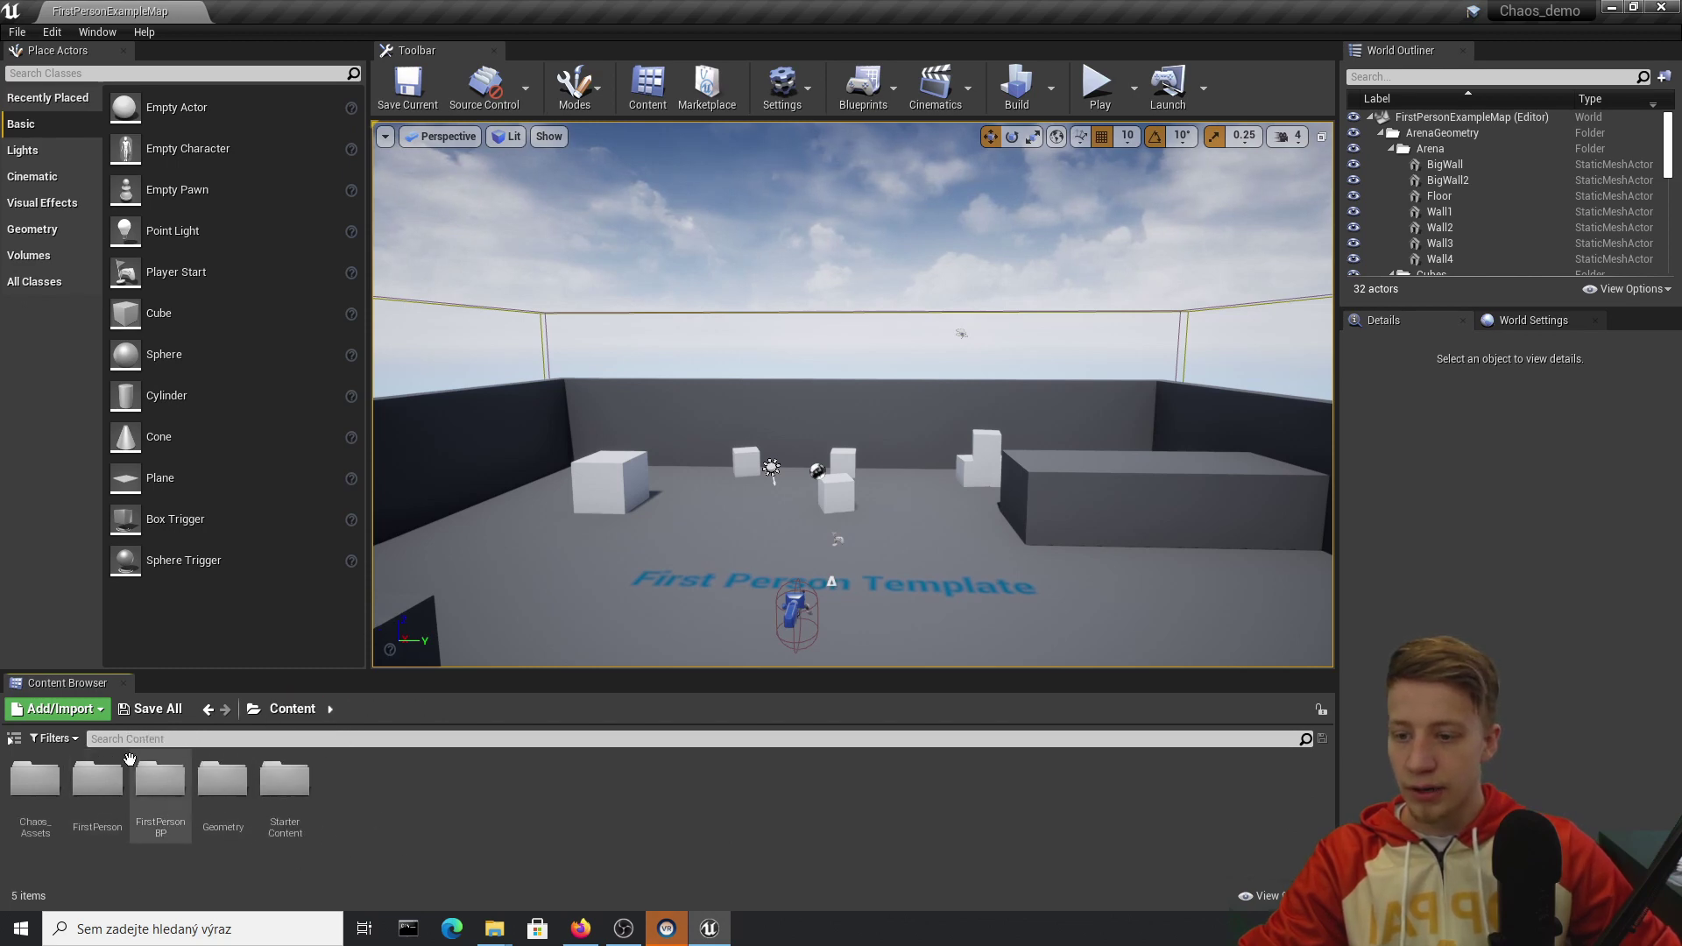
pyautogui.doubleClick(35, 779)
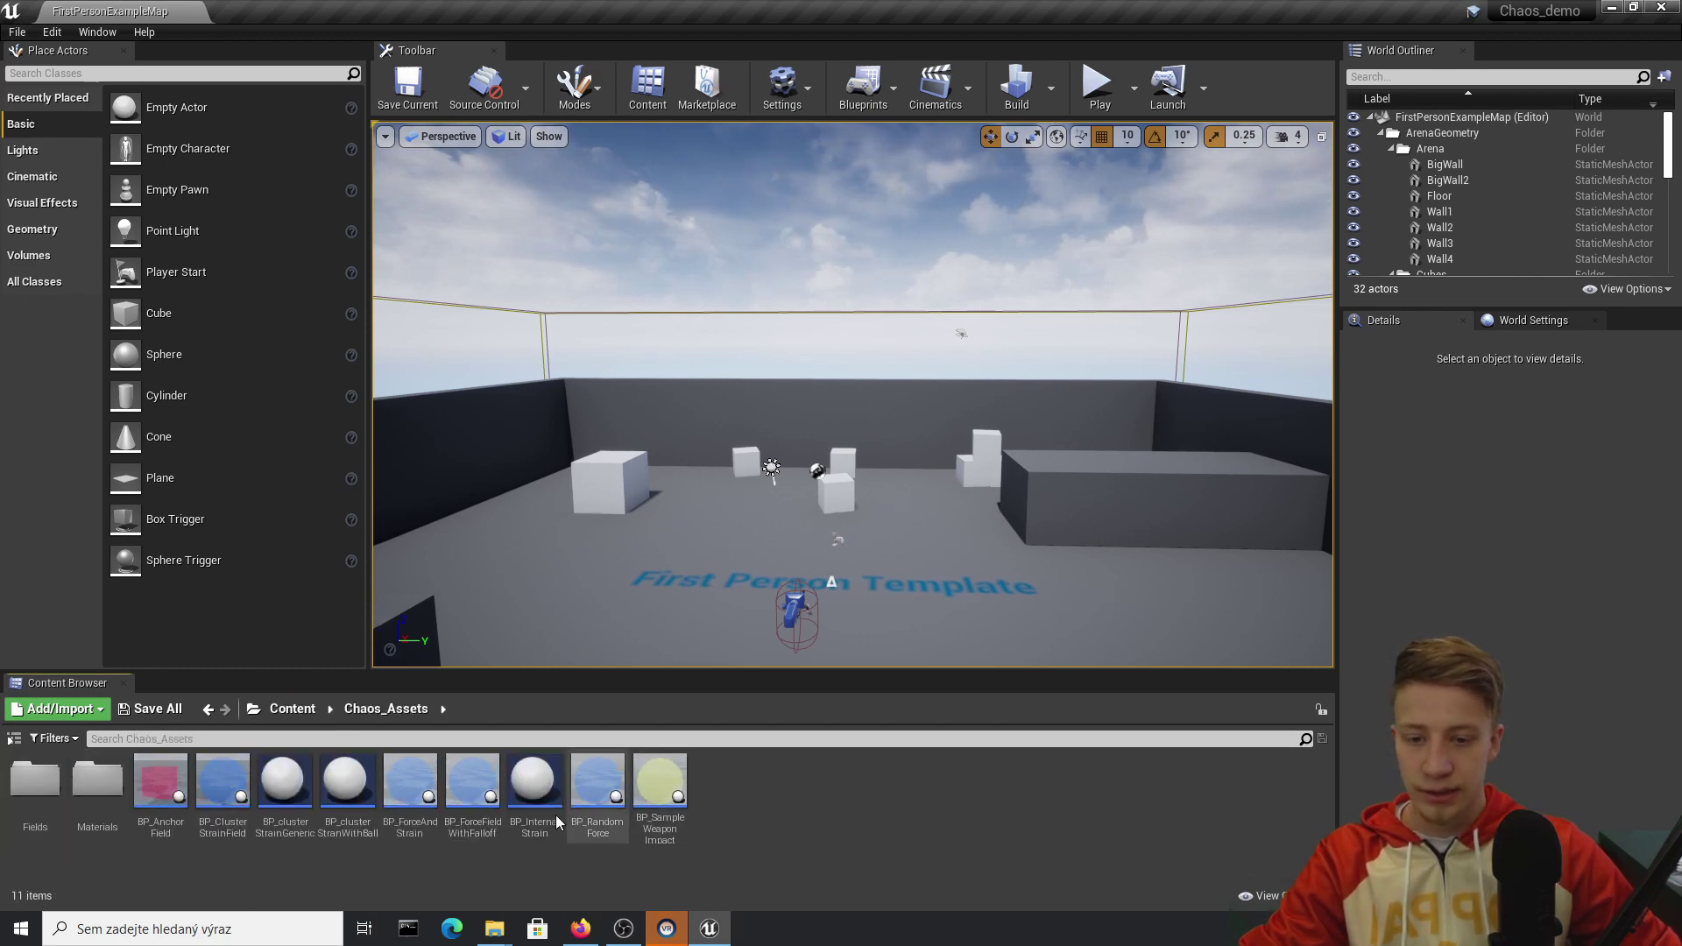
pyautogui.doubleClick(97, 779)
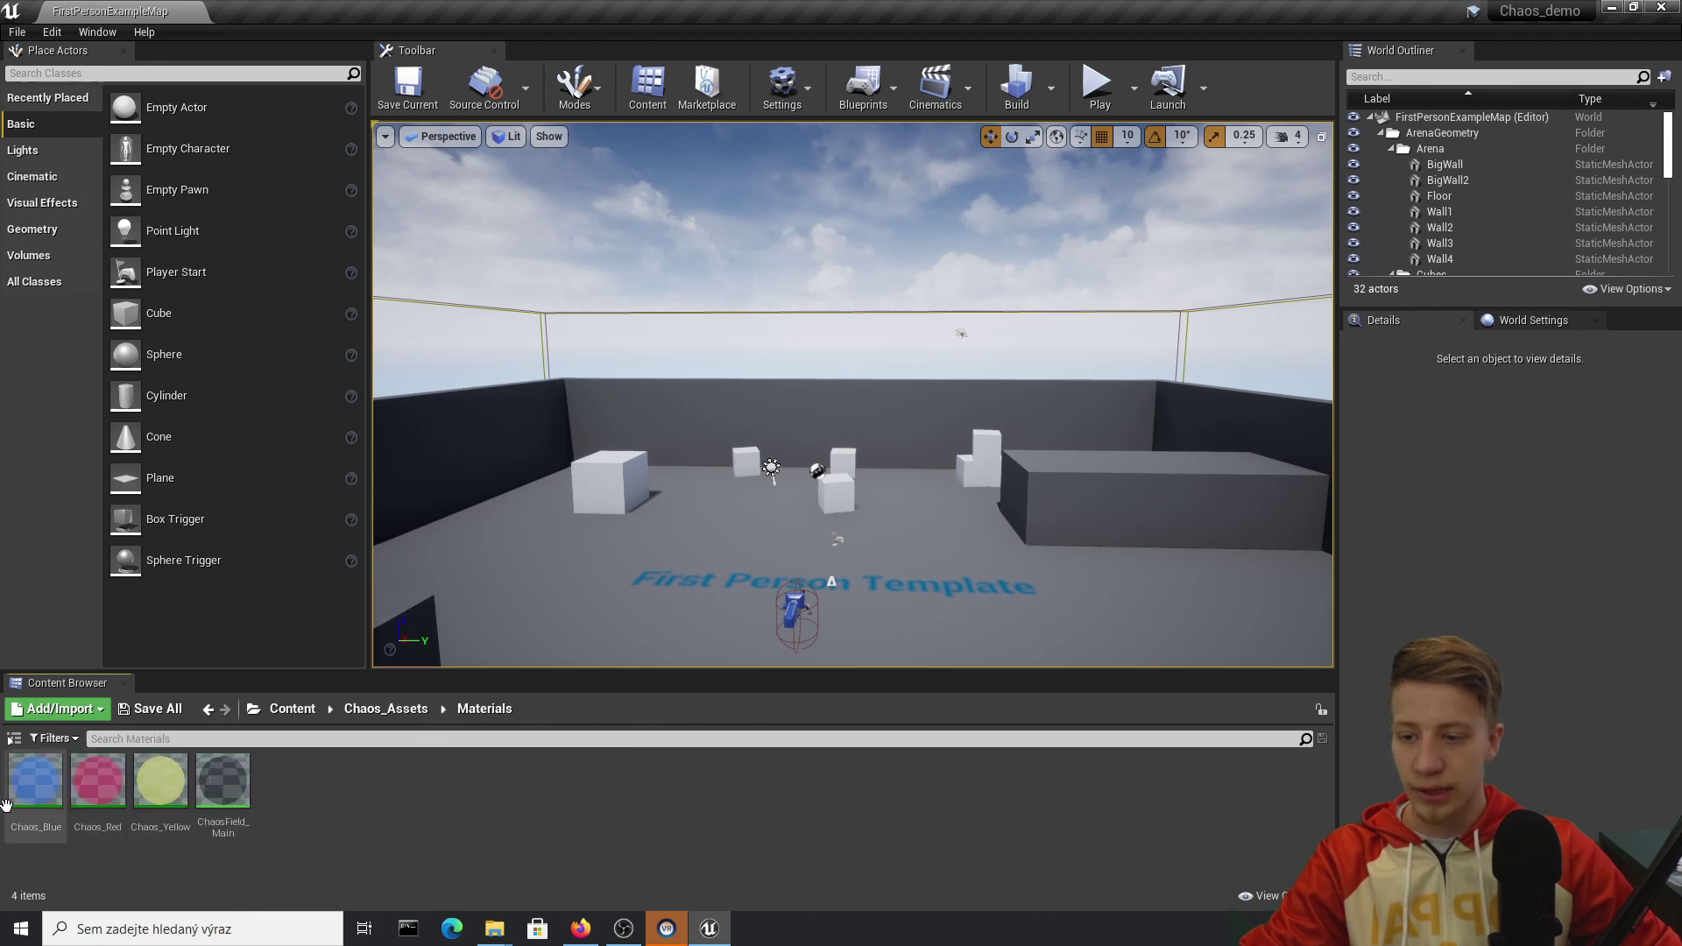
pyautogui.click(385, 708)
pyautogui.click(292, 709)
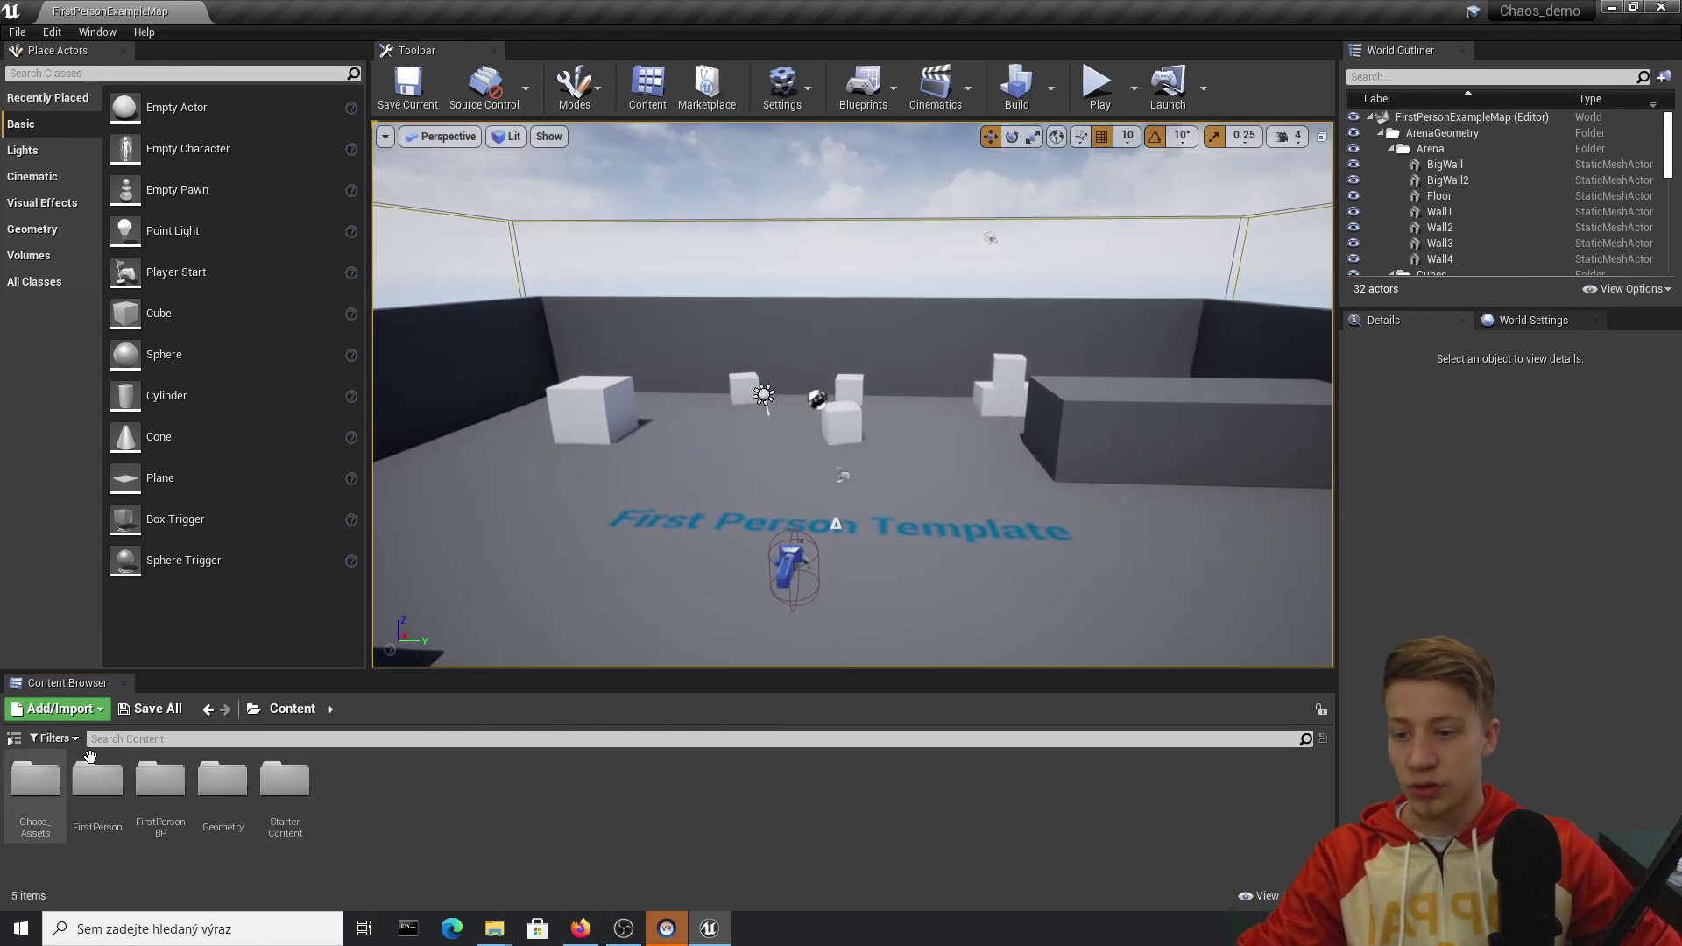
# Place the Pillar_50x500 mesh from the StarterContent Architecture folder into the arena near the player character
pyautogui.moveTo(758, 394); pyautogui.dragTo(759, 408, button='right')
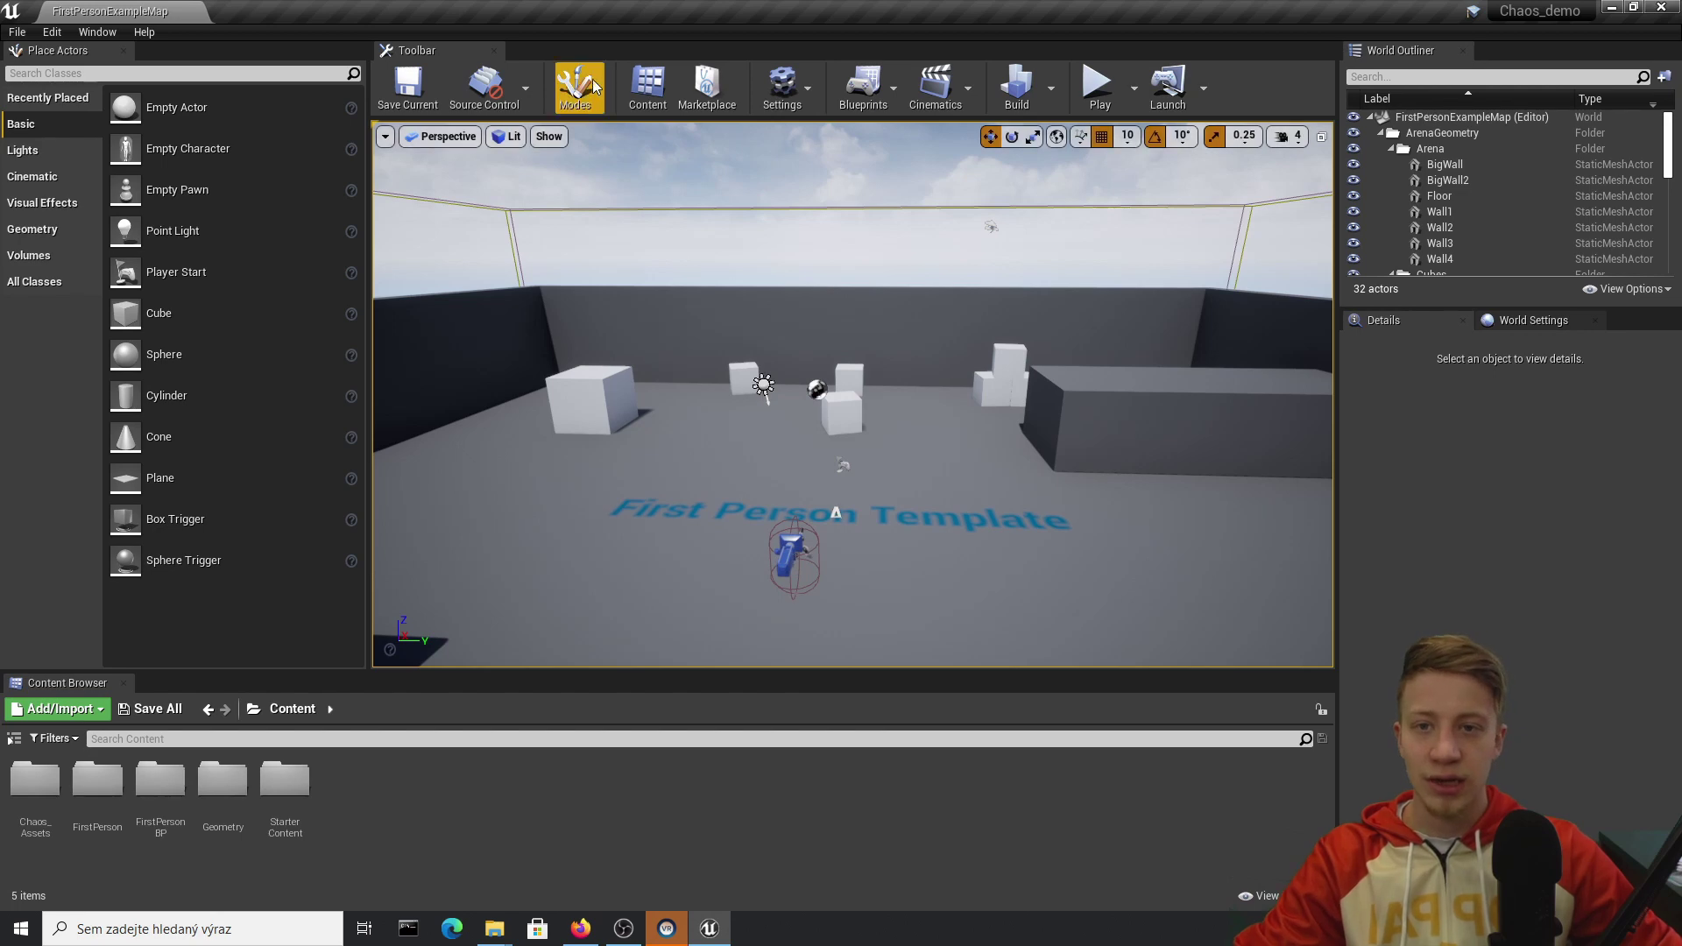
pyautogui.press('w')
pyautogui.moveTo(907, 341); pyautogui.dragTo(807, 497, button='right')
pyautogui.press('s')
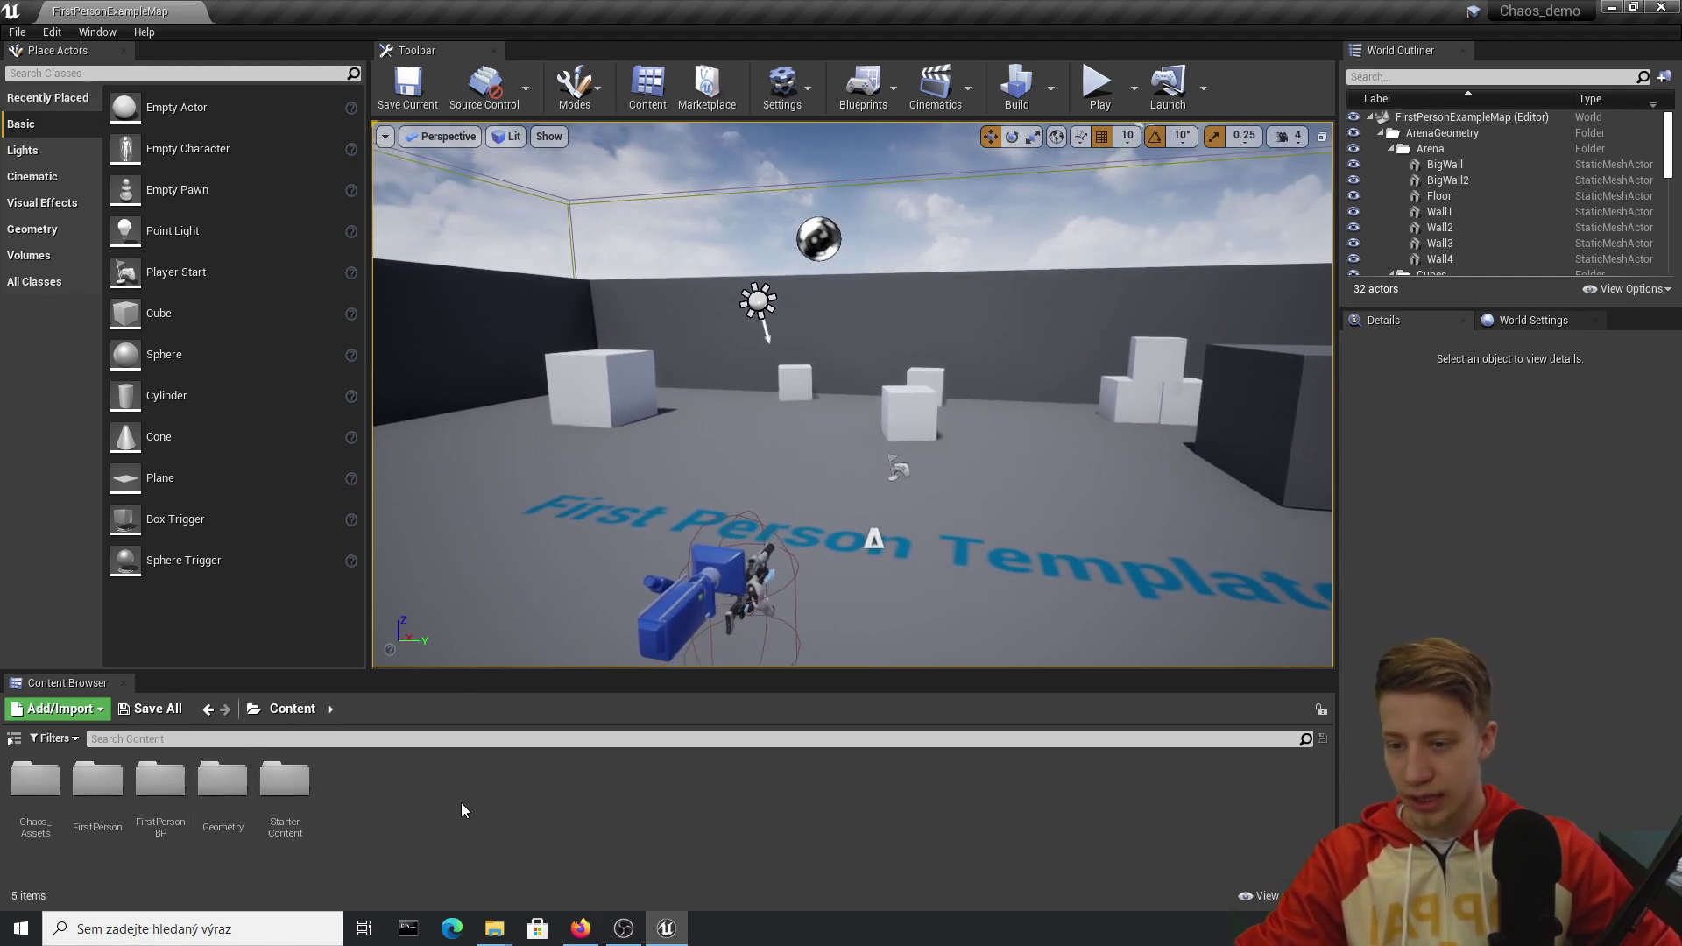
pyautogui.click(307, 797)
pyautogui.doubleClick(309, 799)
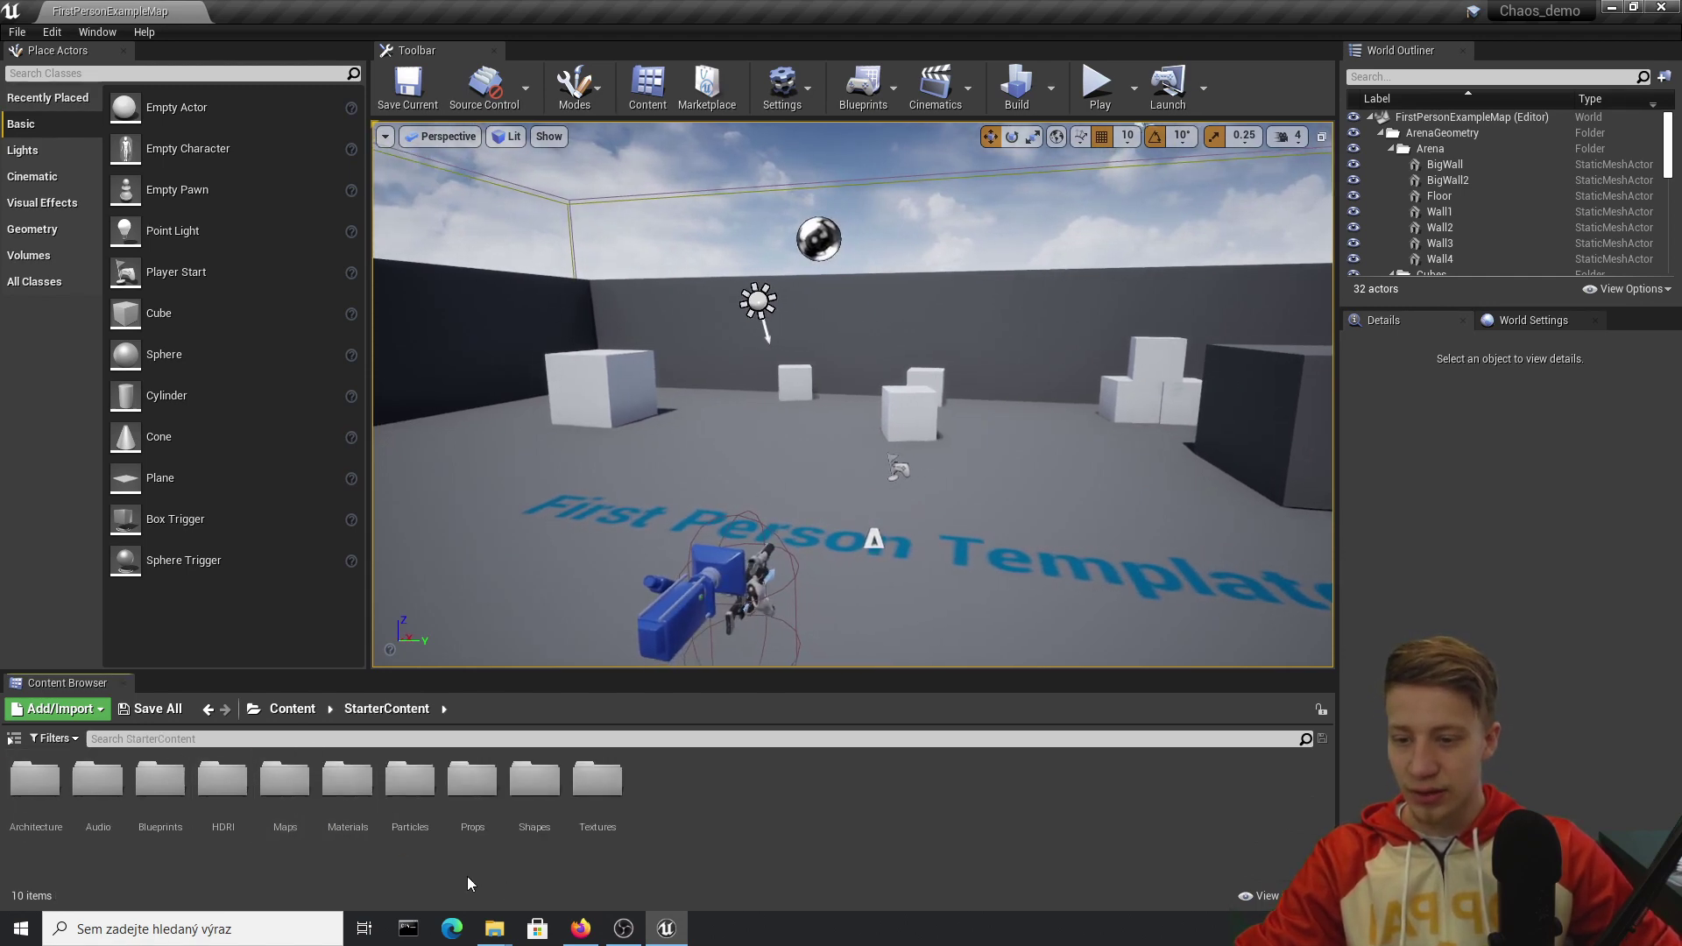
pyautogui.doubleClick(35, 780)
pyautogui.moveTo(638, 606)
pyautogui.mouseDown(button='right')
pyautogui.moveTo(655, 641)
pyautogui.moveTo(644, 604)
pyautogui.mouseUp(button='right')
pyautogui.moveTo(98, 784); pyautogui.dragTo(638, 614)
# Move the pillar away from the player character to X 50, Y -240
pyautogui.moveTo(639, 613); pyautogui.dragTo(721, 615, button='right')
pyautogui.press('a')
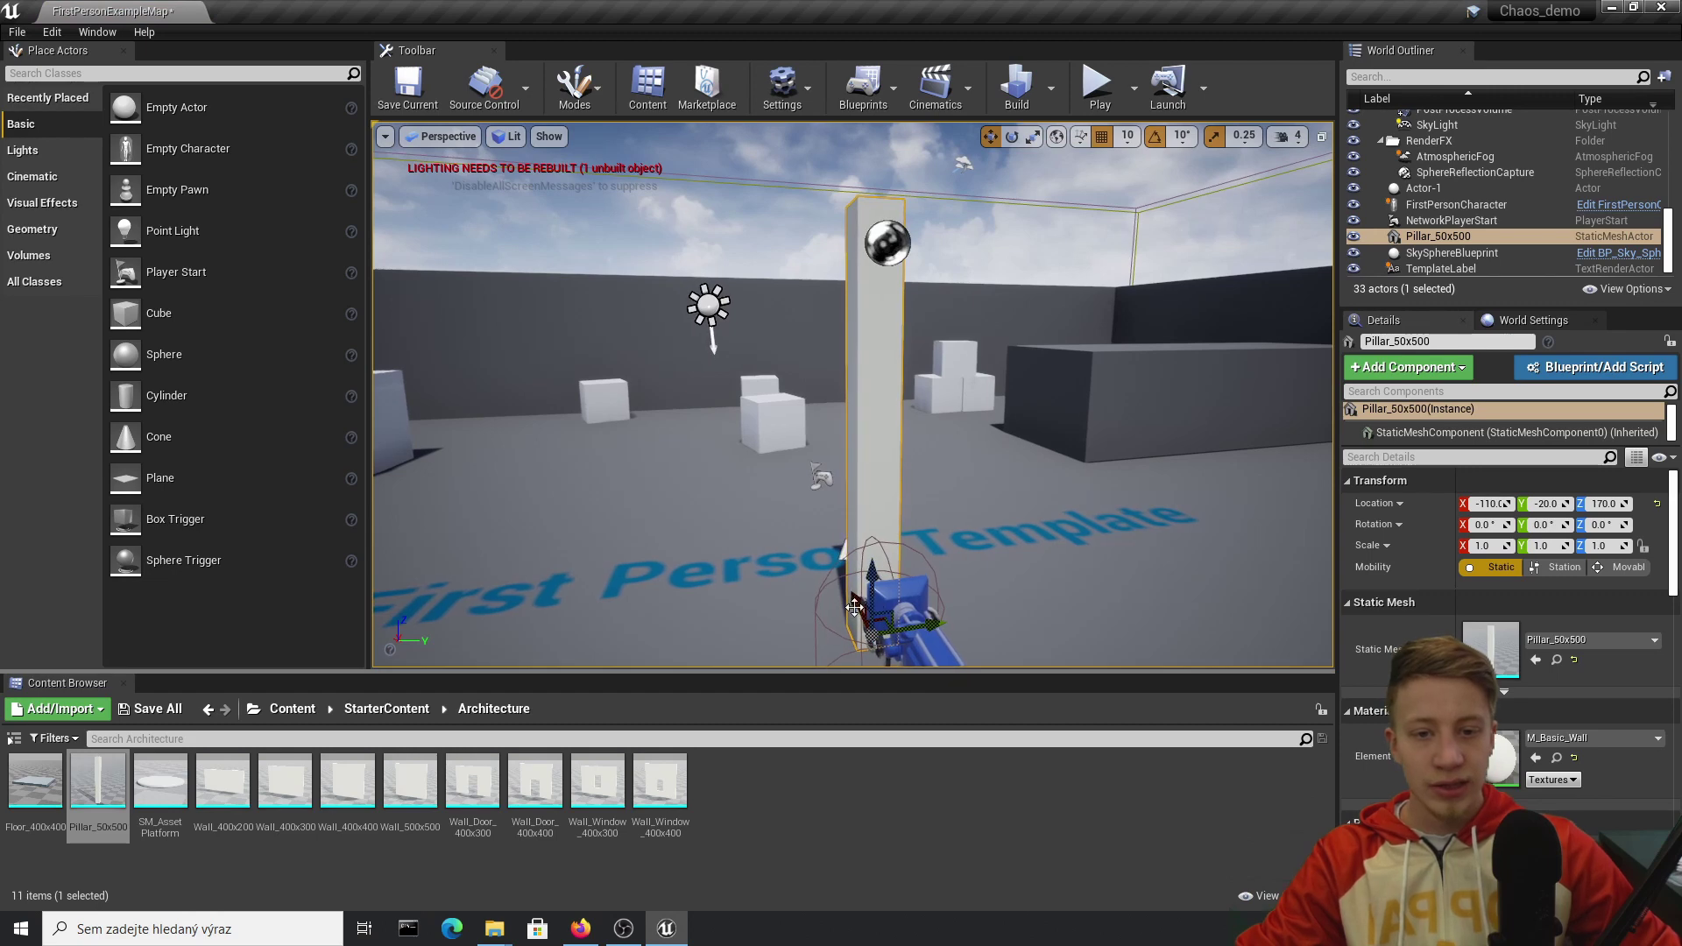
pyautogui.moveTo(859, 606); pyautogui.dragTo(749, 578)
pyautogui.press('f')
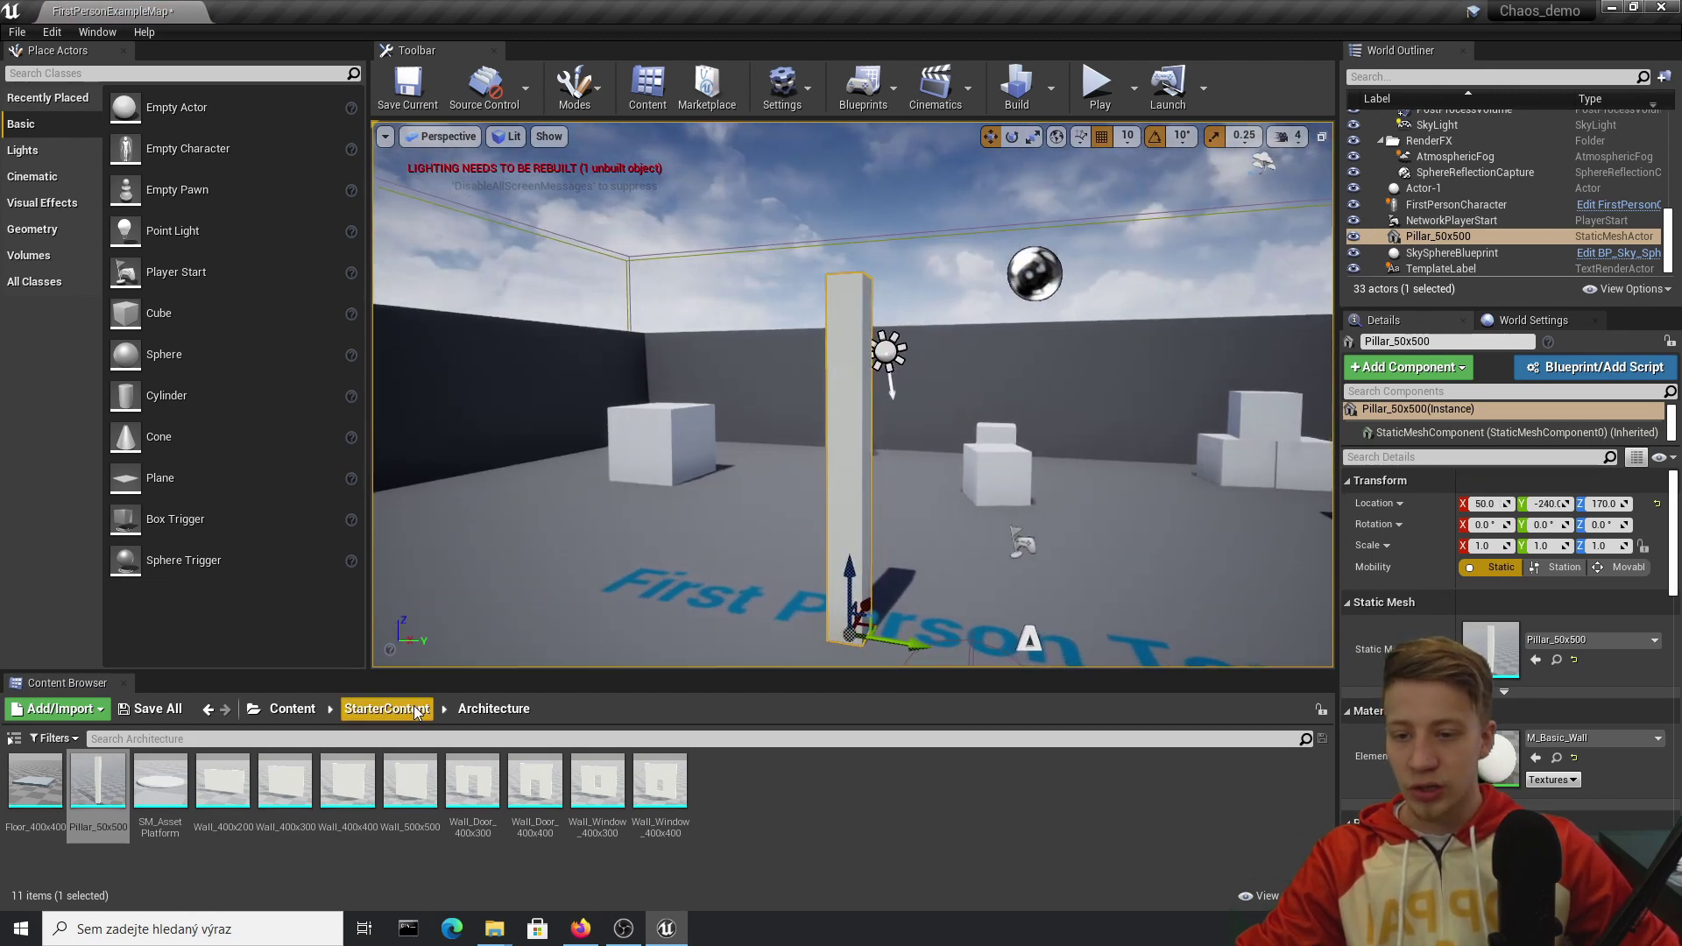
# Apply the M_Brick_Clay_New material from the StarterContent Materials folder to the pillar
pyautogui.click(283, 709)
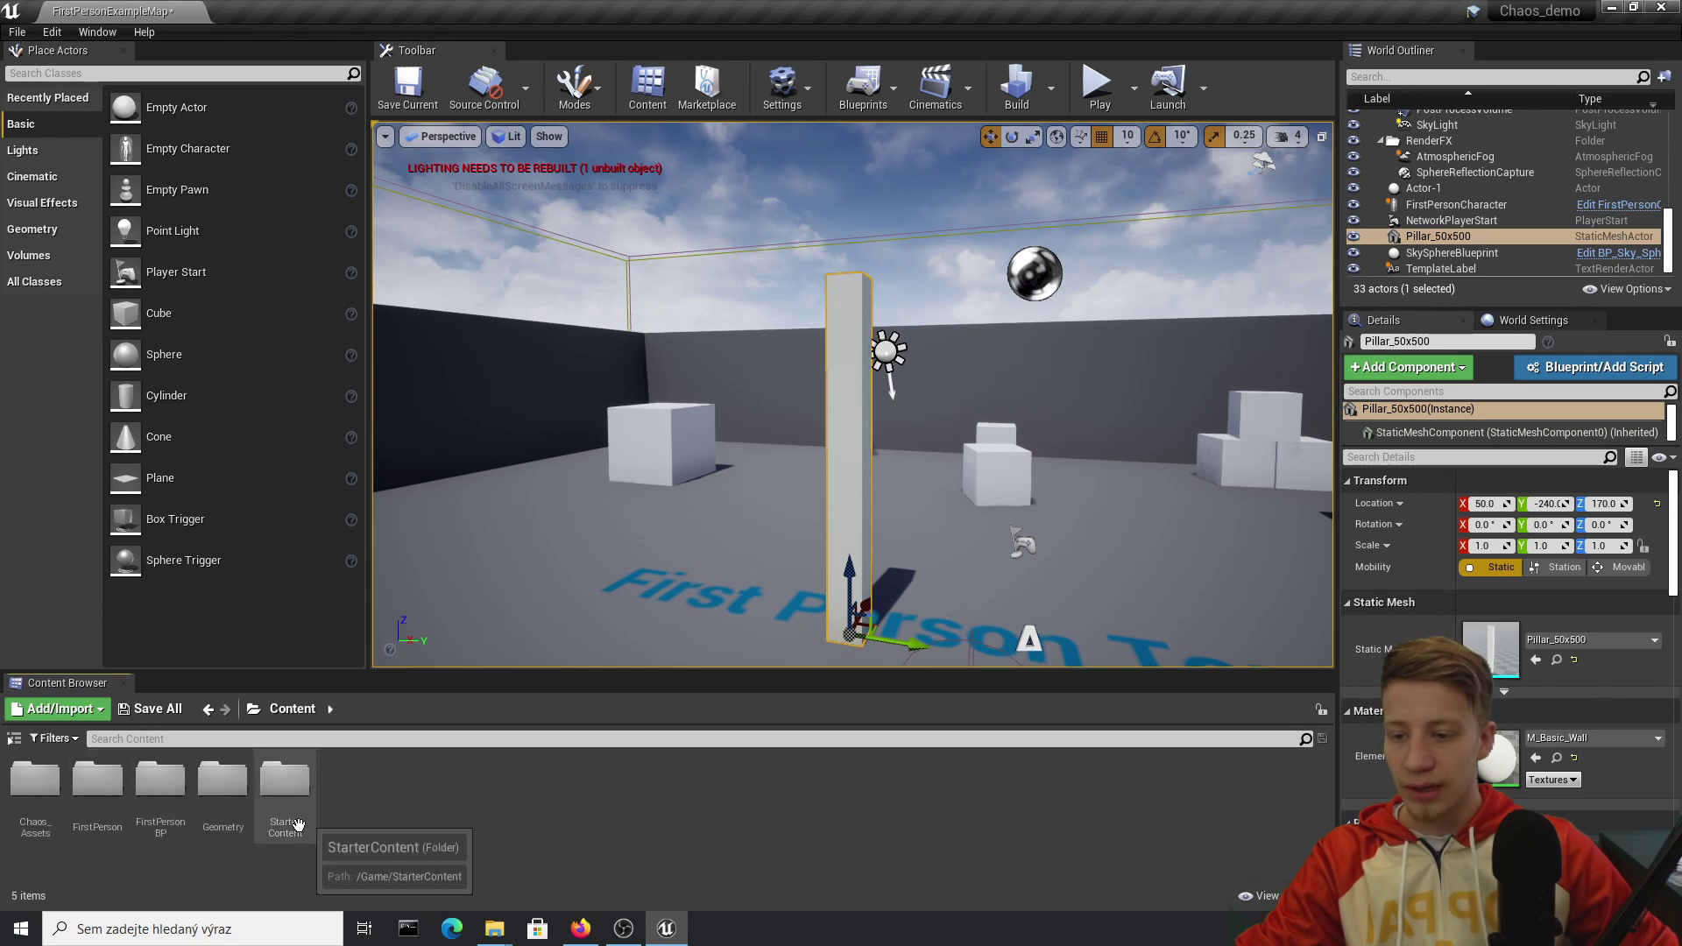
pyautogui.doubleClick(285, 788)
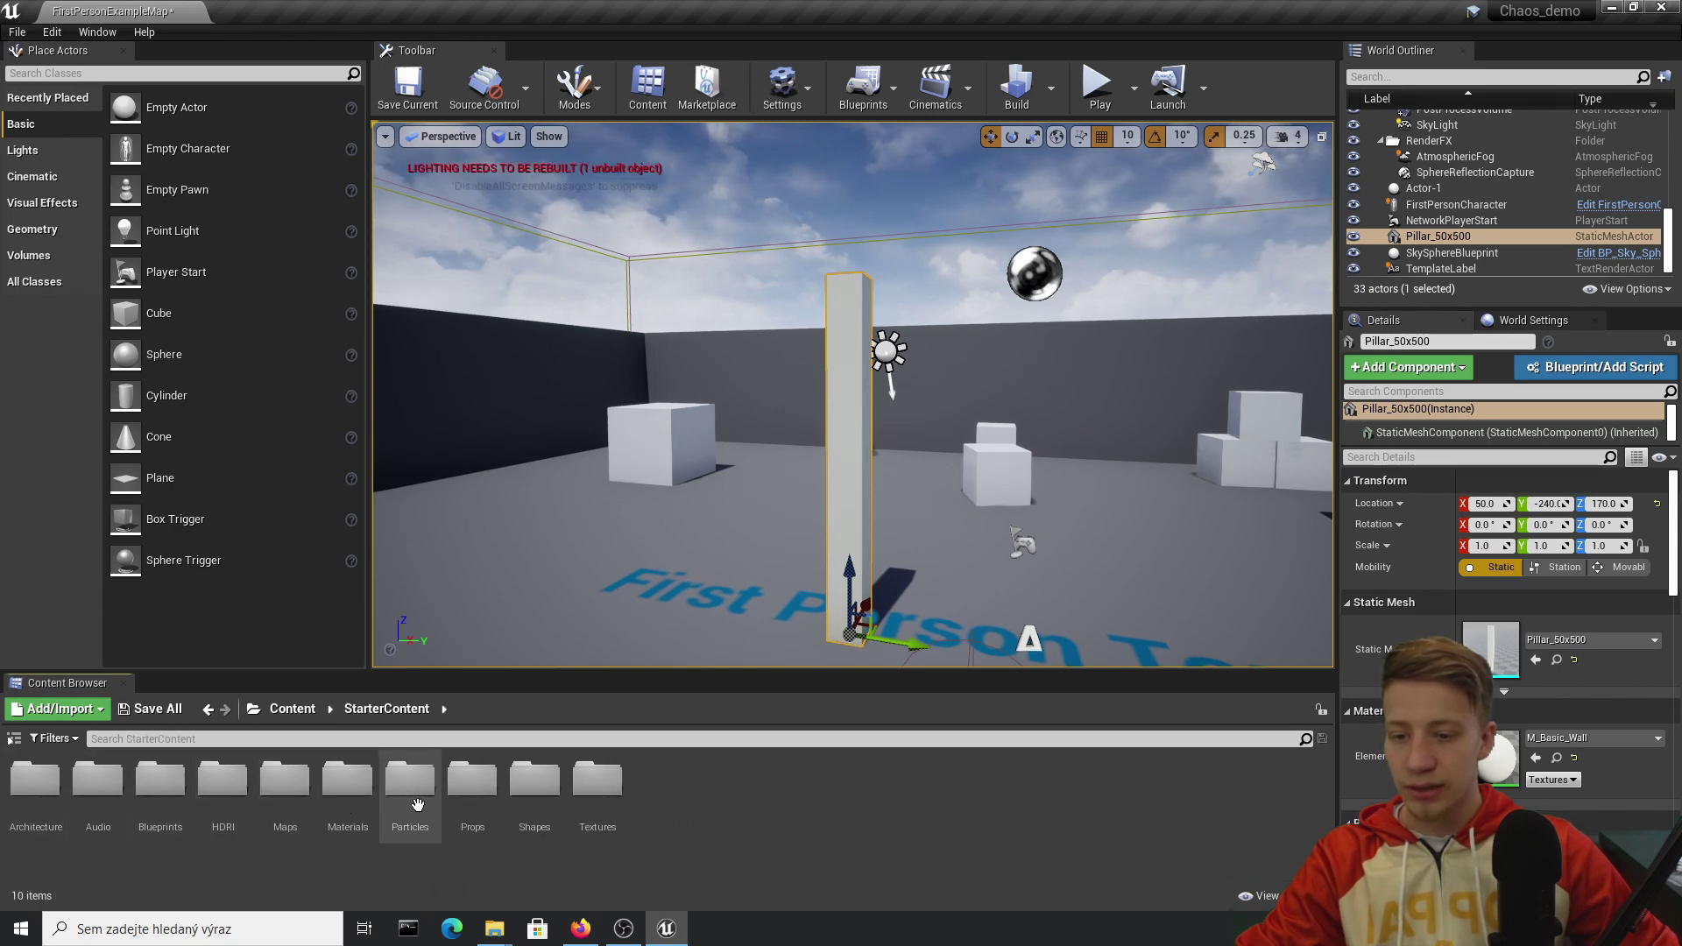
pyautogui.doubleClick(340, 806)
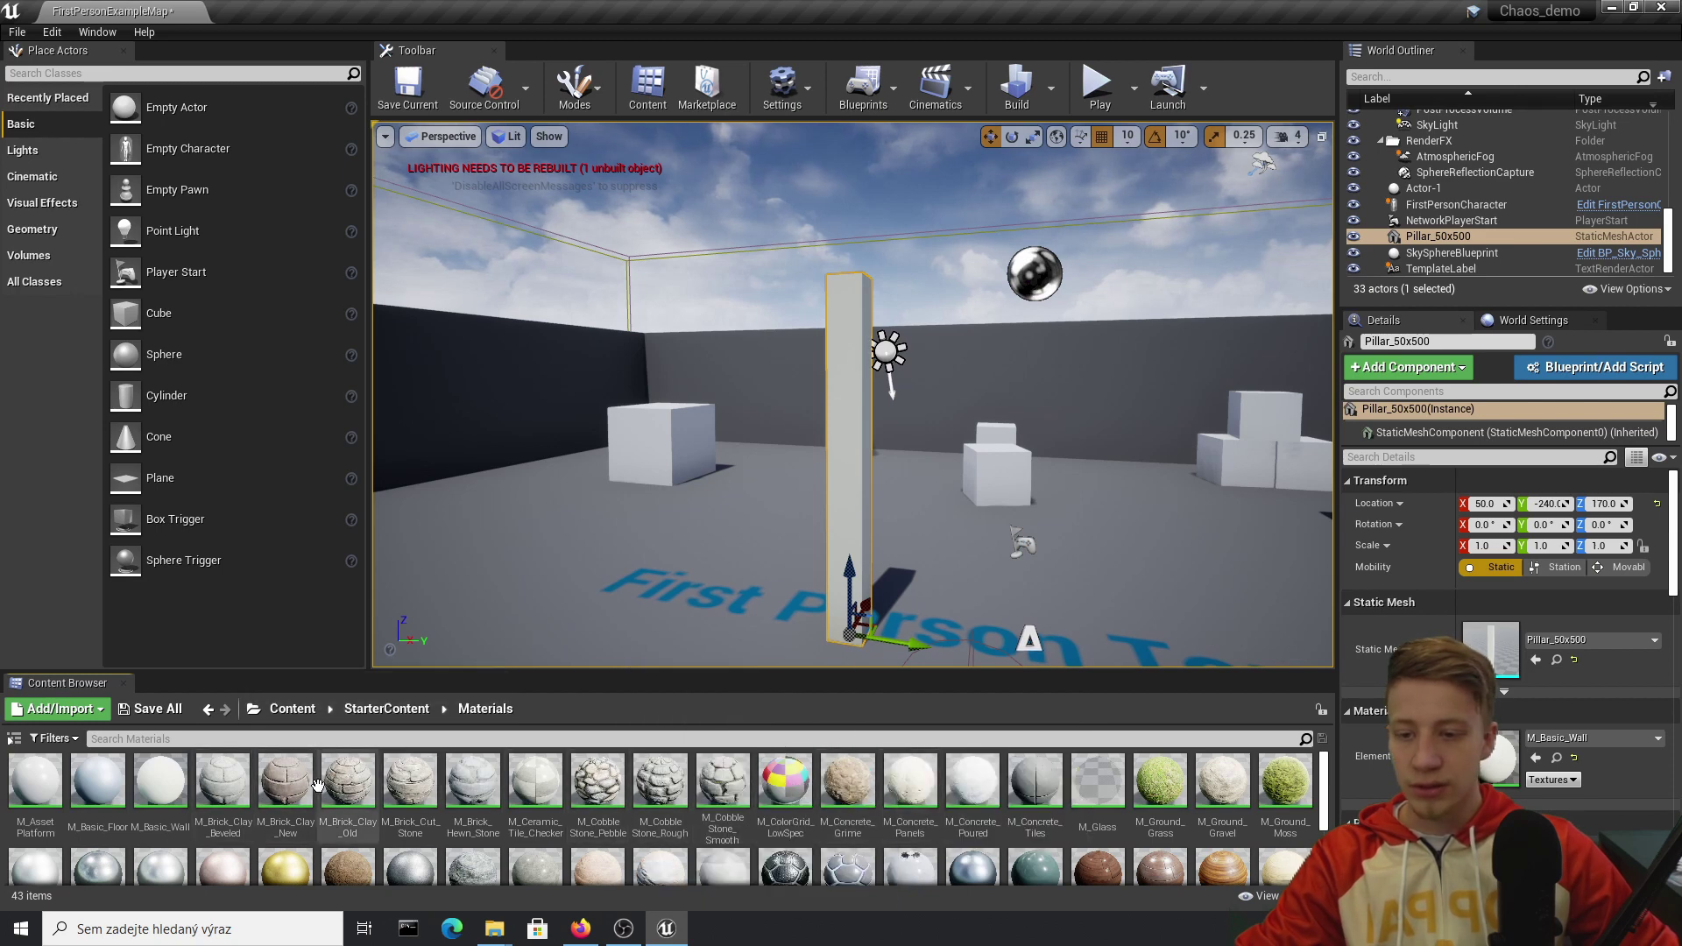
pyautogui.moveTo(338, 781); pyautogui.dragTo(849, 464)
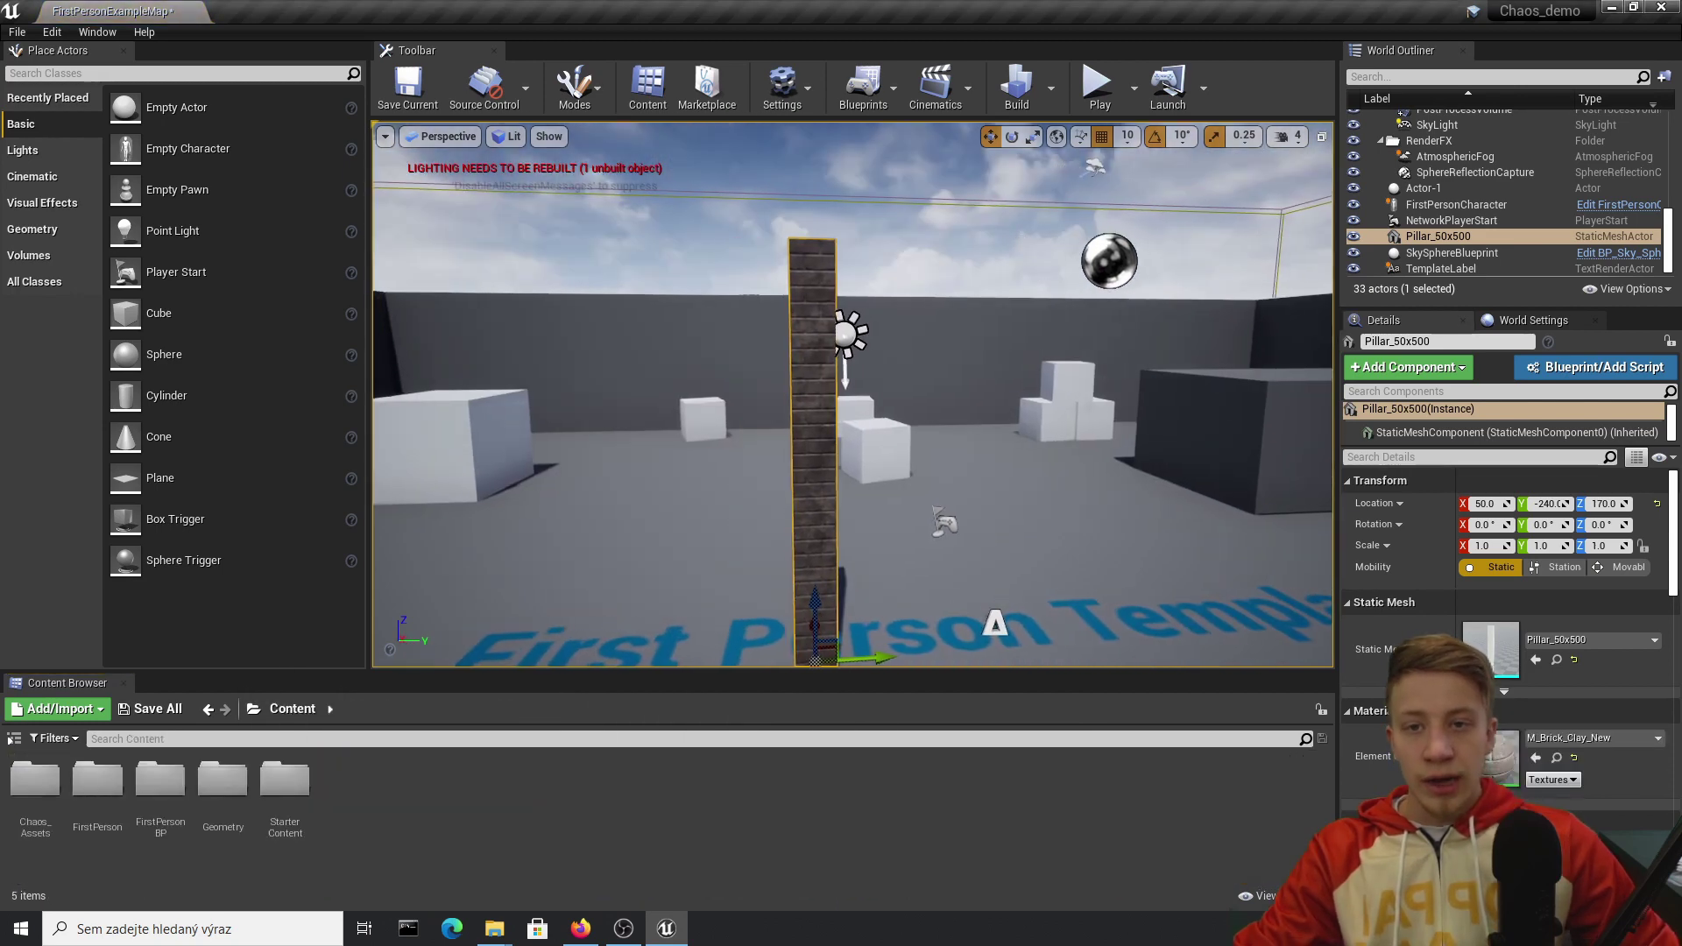
# Switch the editor to Fracture mode and save the modified FirstPersonExampleMap level
pyautogui.click(588, 85)
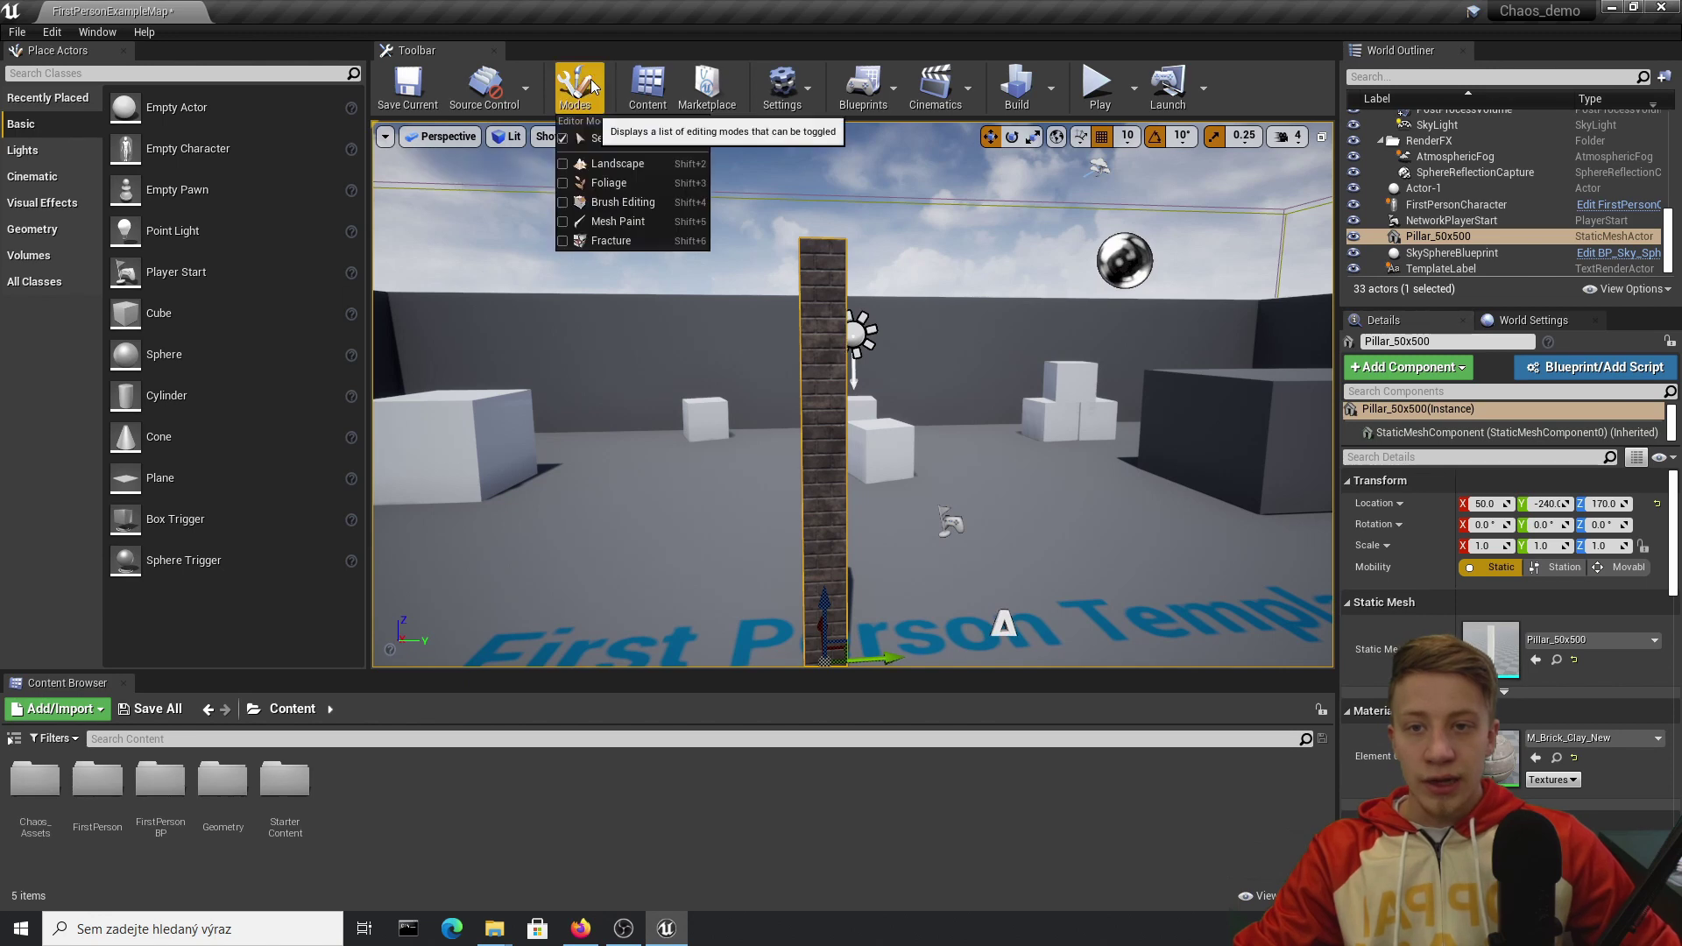
pyautogui.click(614, 240)
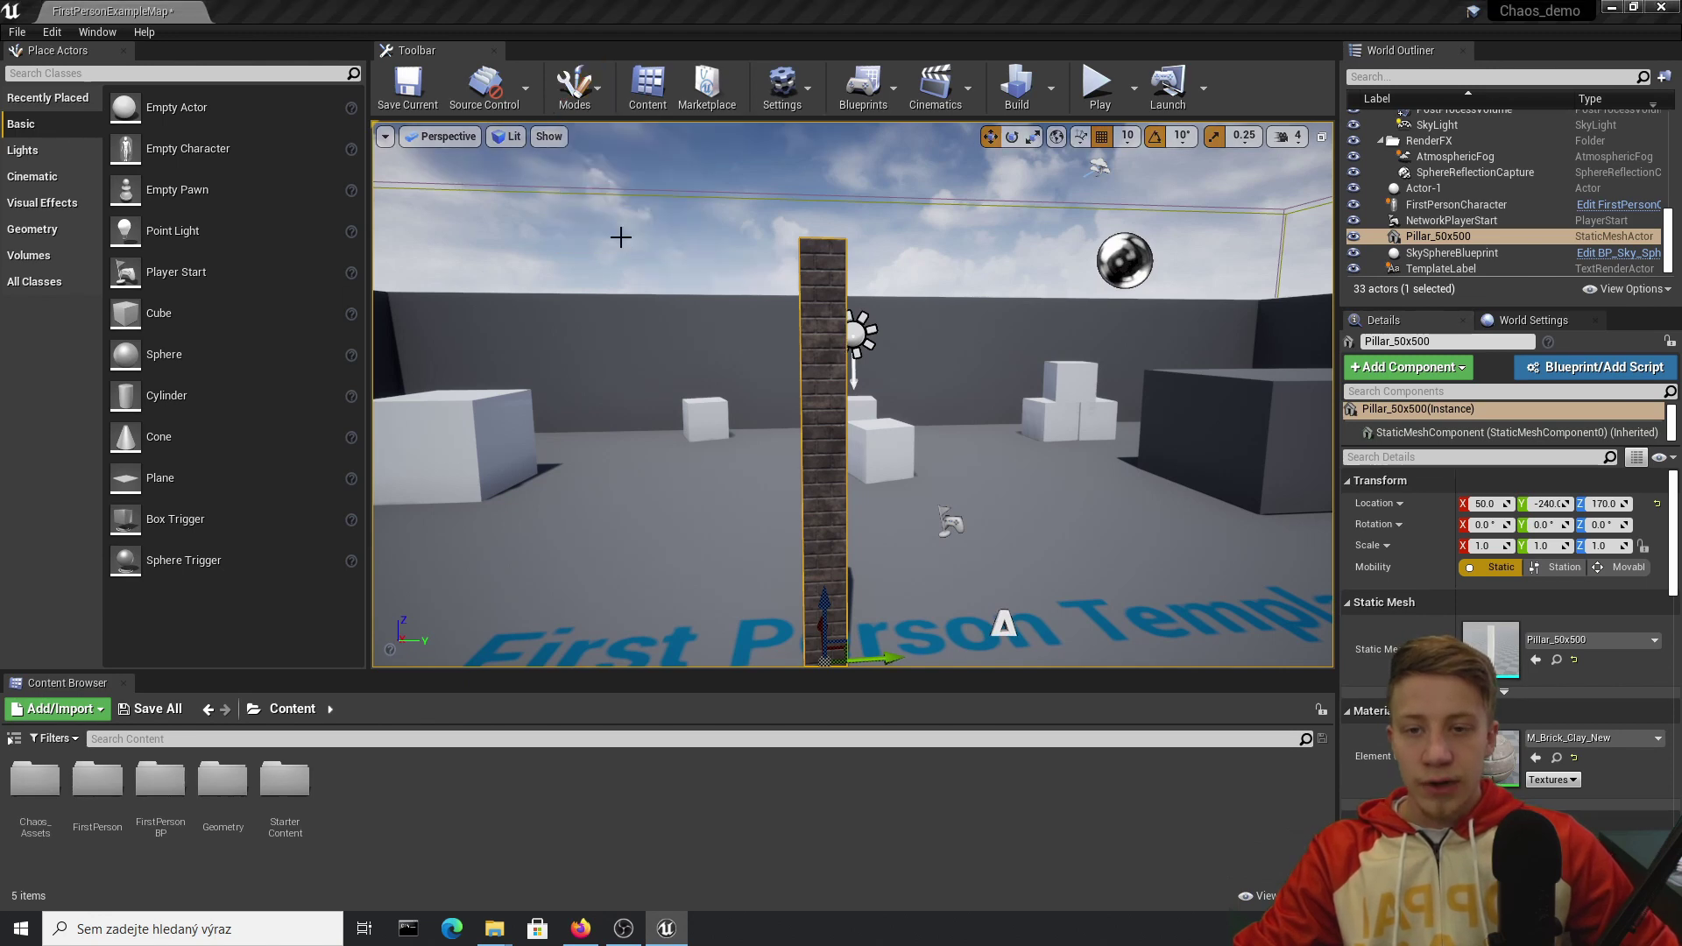
pyautogui.click(150, 709)
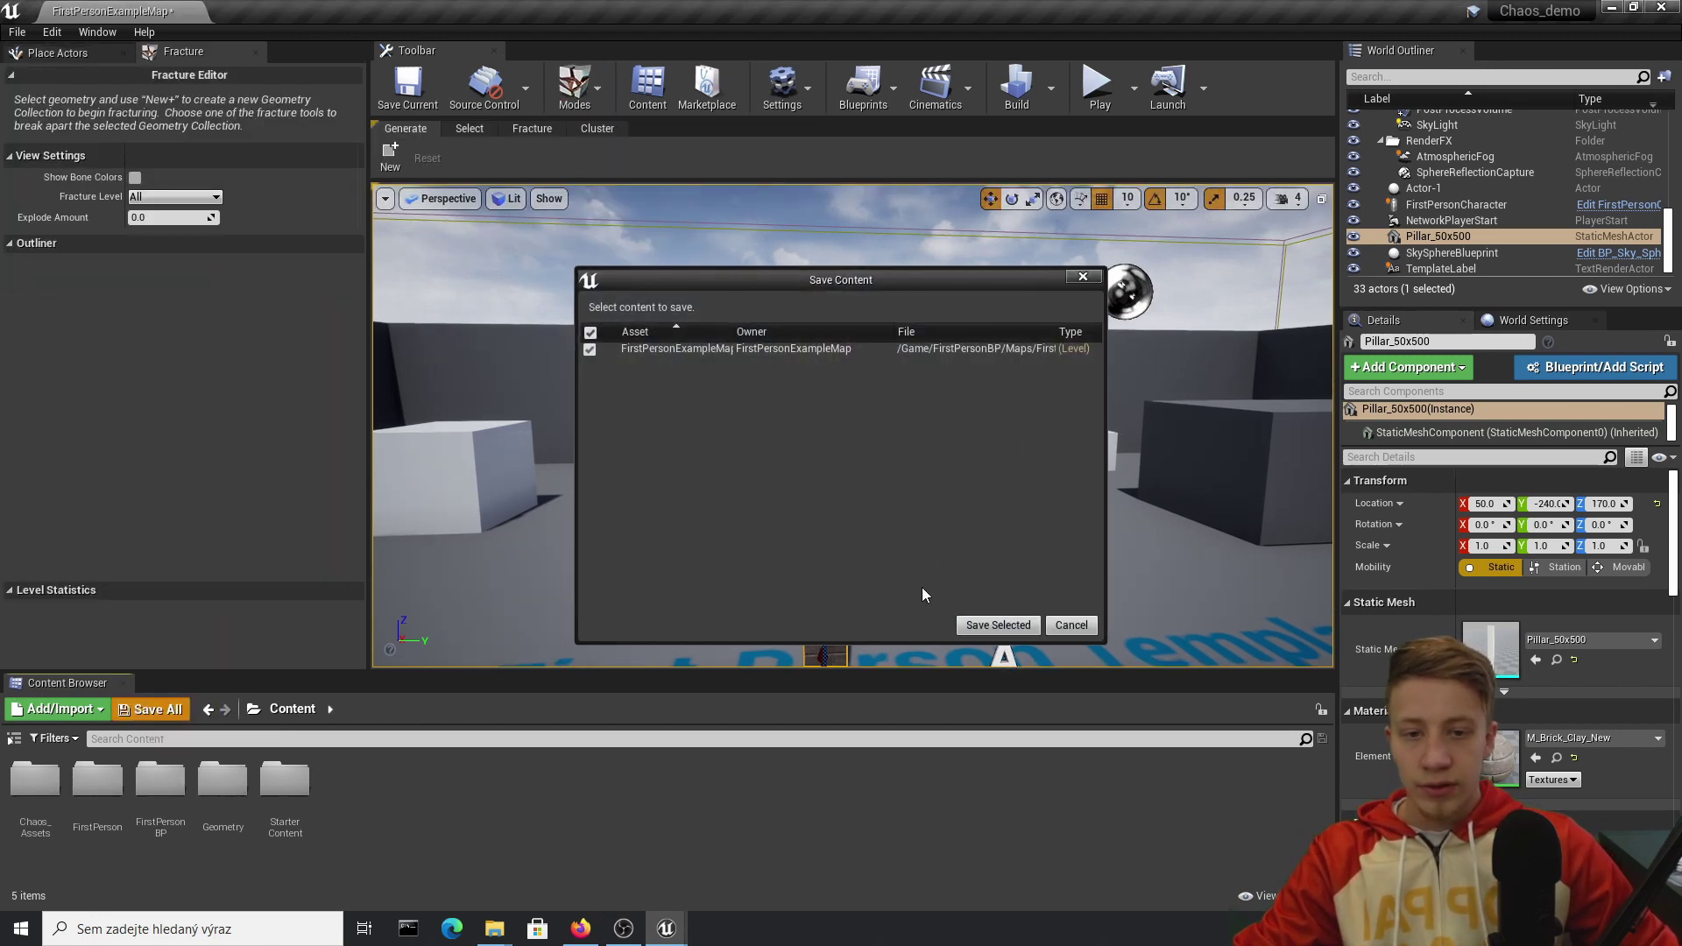
pyautogui.click(994, 624)
pyautogui.moveTo(571, 250); pyautogui.dragTo(587, 250, button='right')
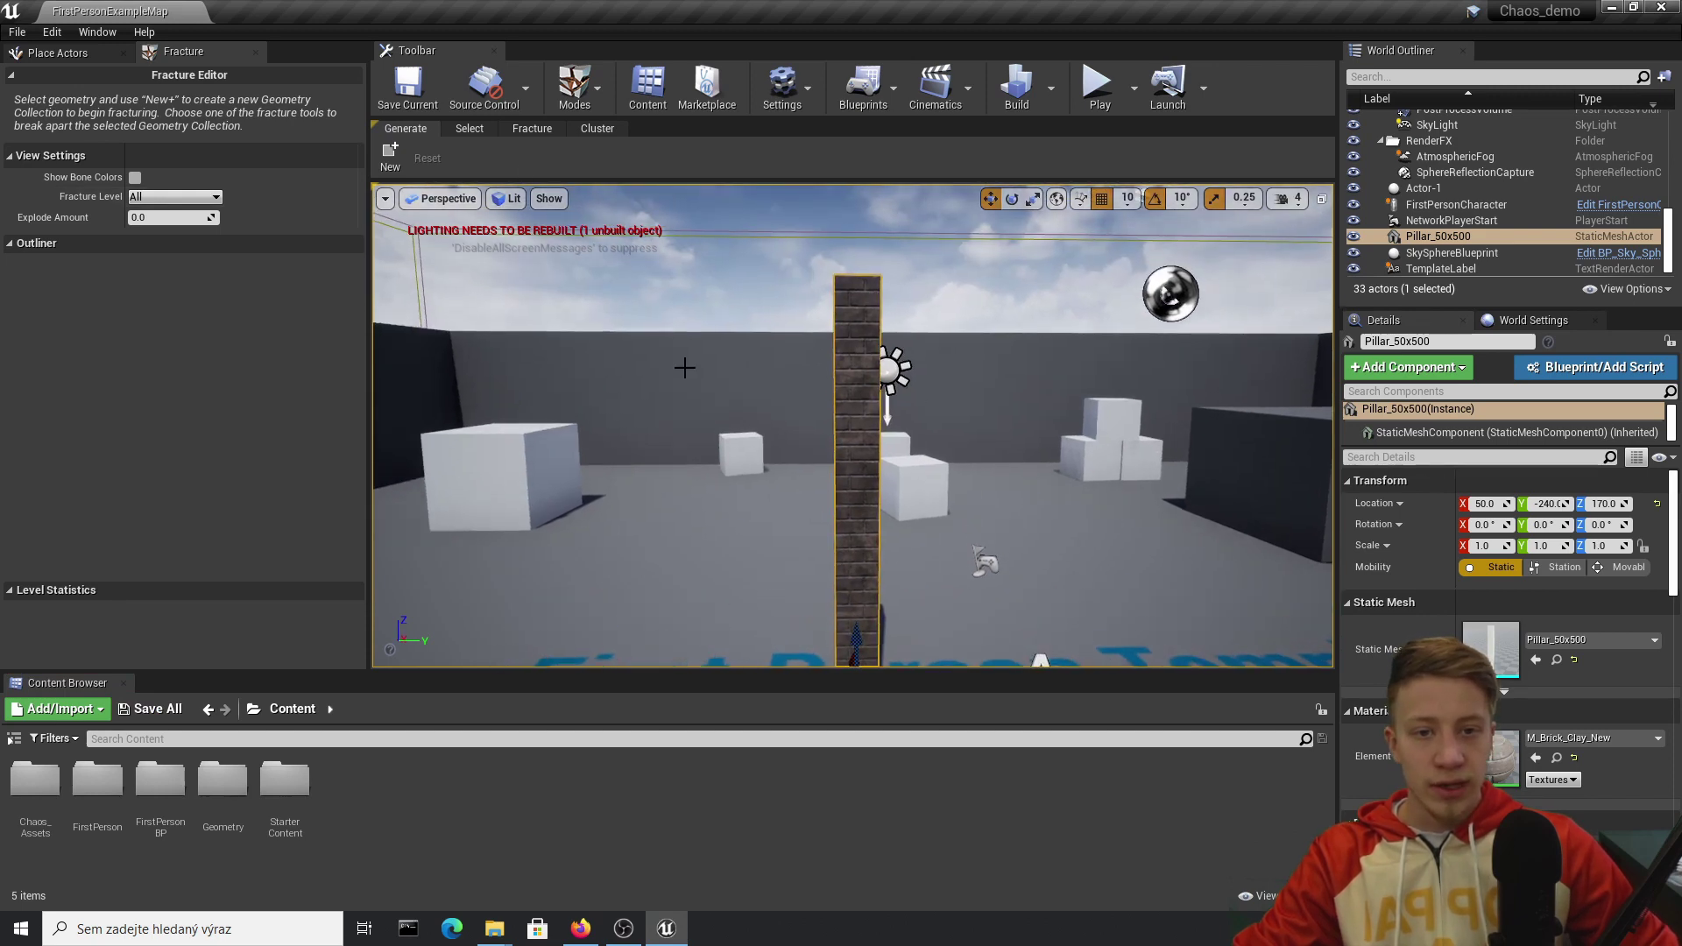
# Create a geometry collection named Pillar_GeometryCollection from the pillar in the Content folder
pyautogui.click(388, 150)
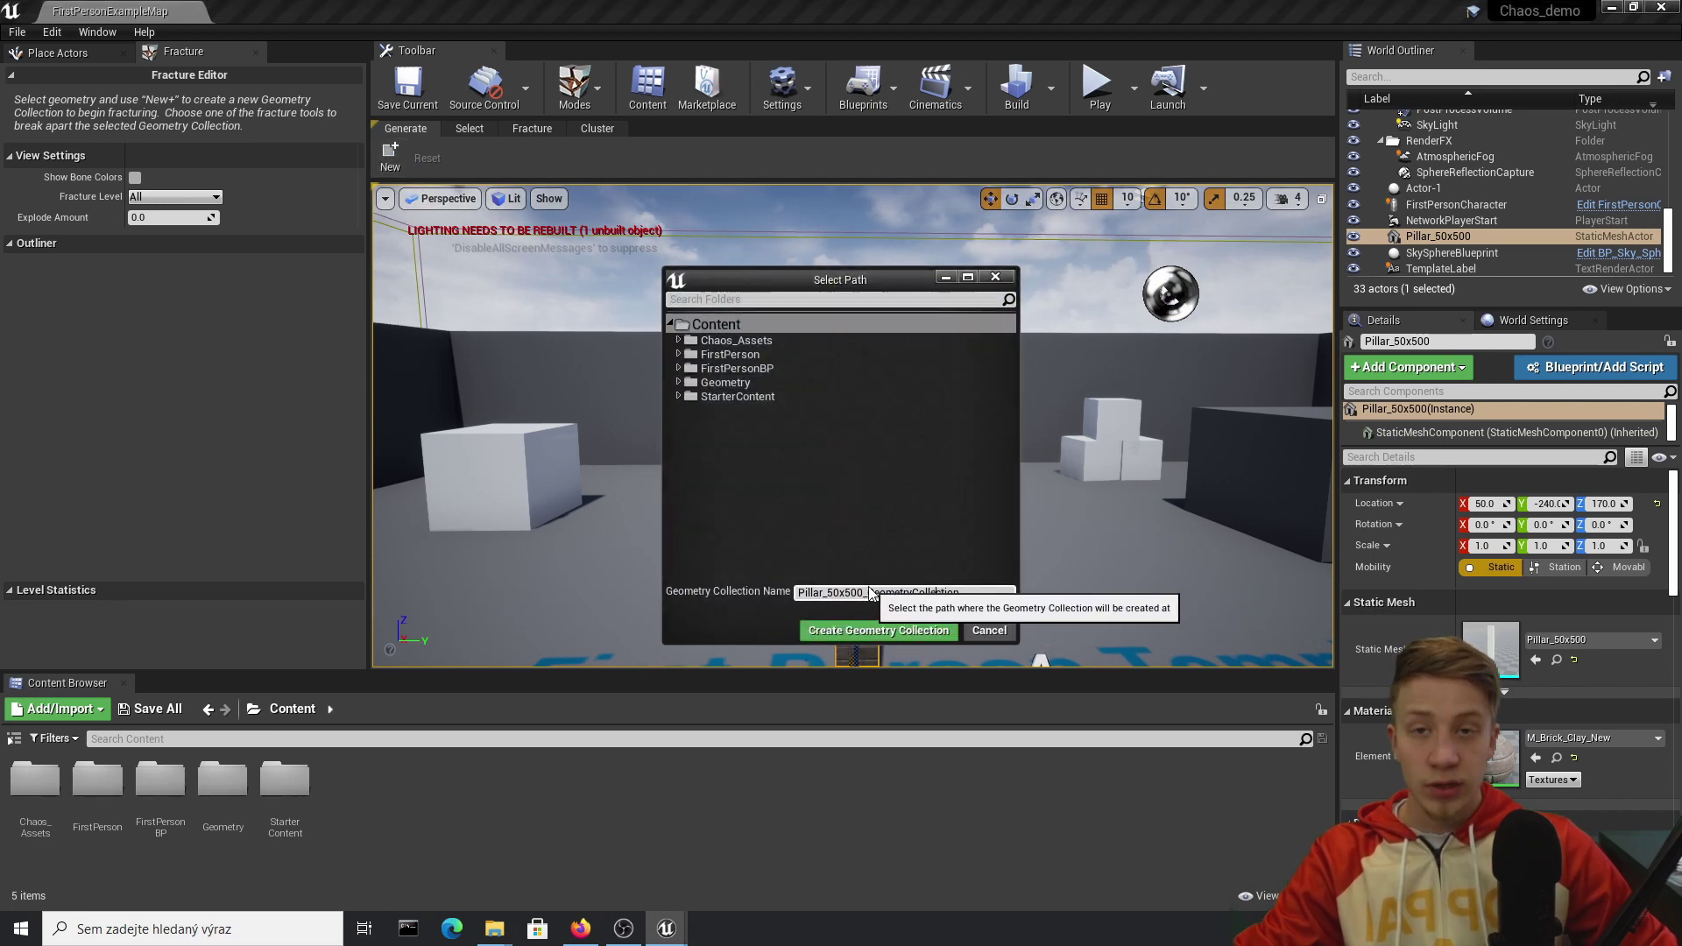
pyautogui.moveTo(868, 592); pyautogui.dragTo(1058, 583)
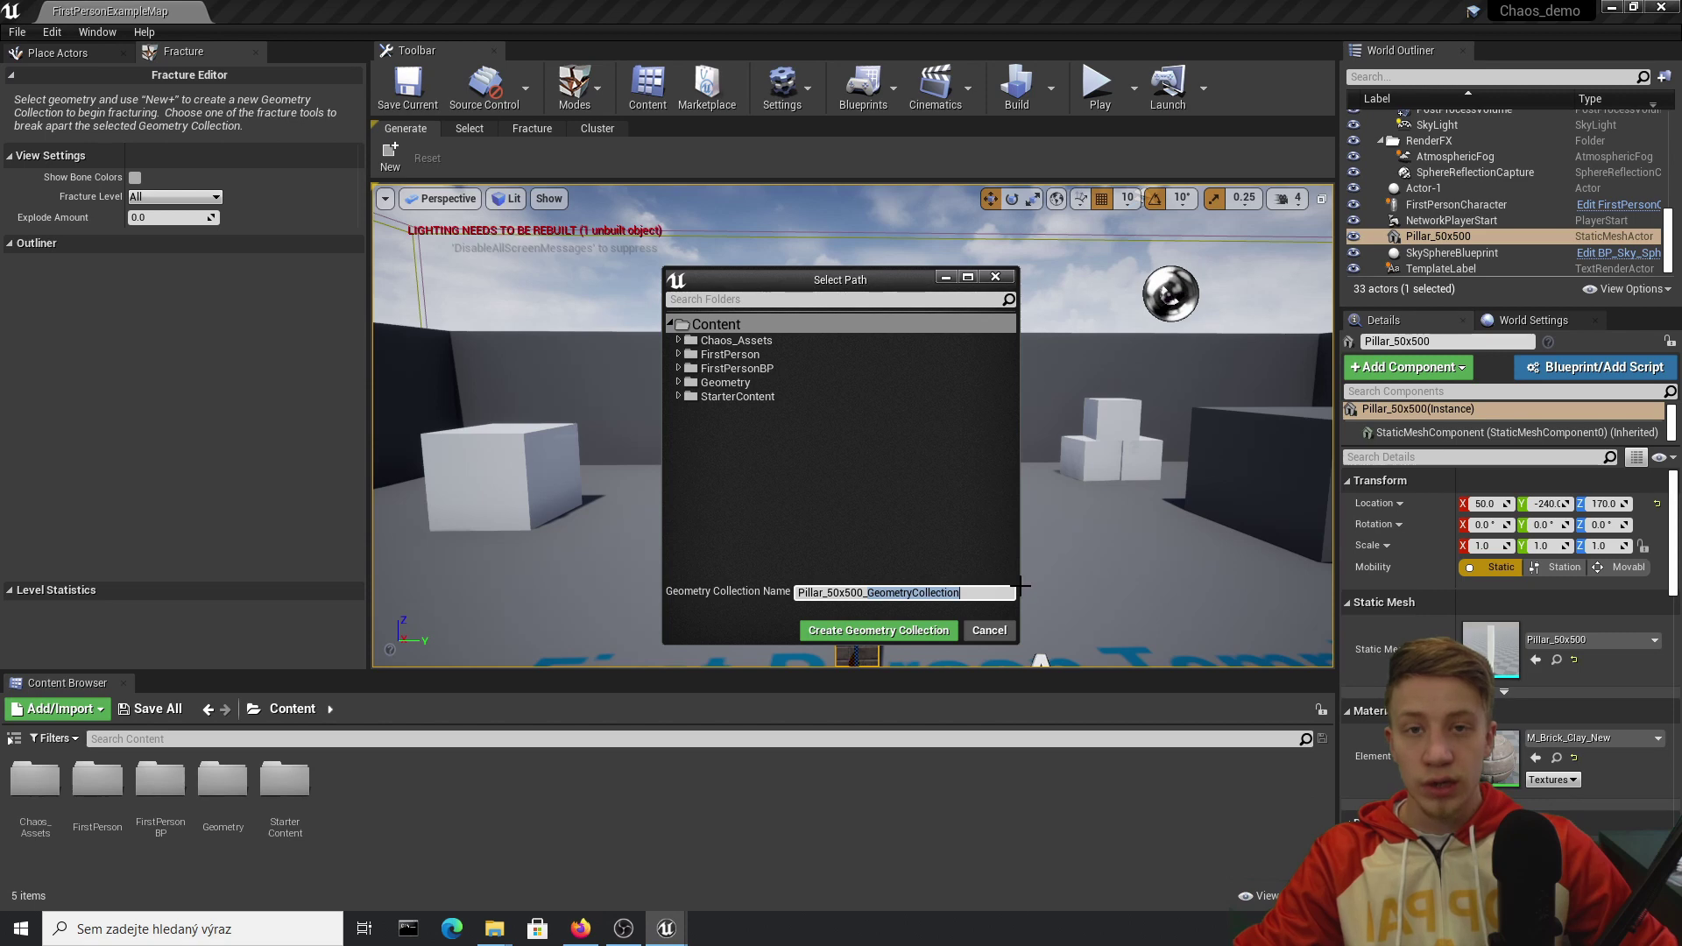
pyautogui.click(873, 589)
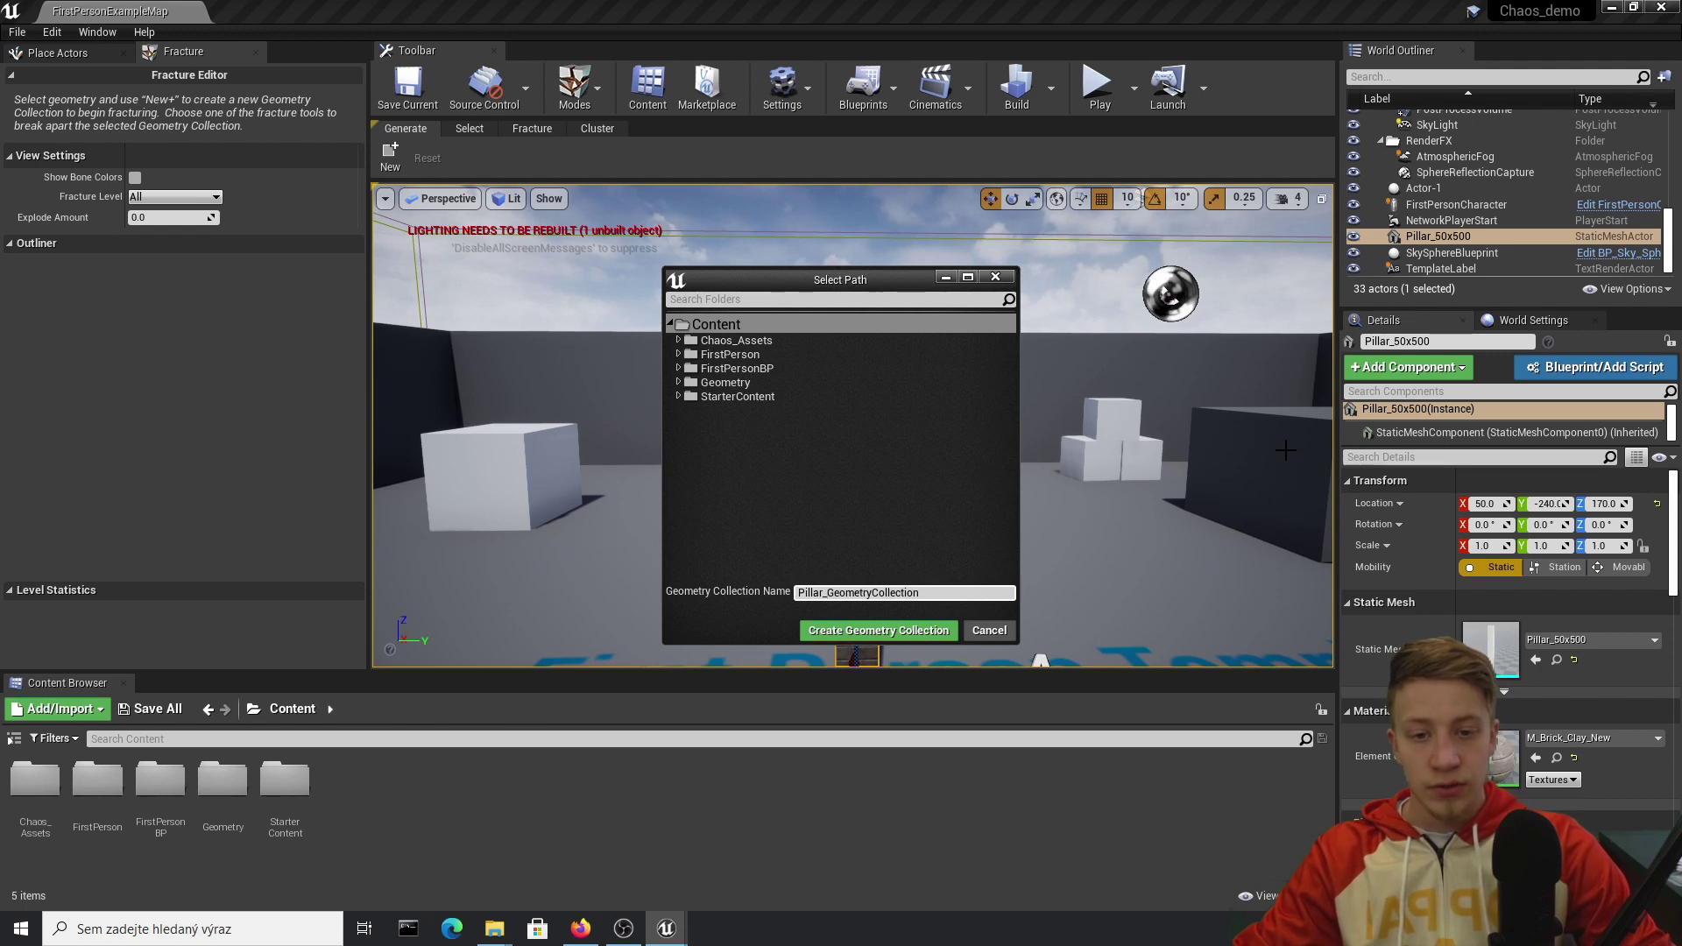
pyautogui.click(852, 631)
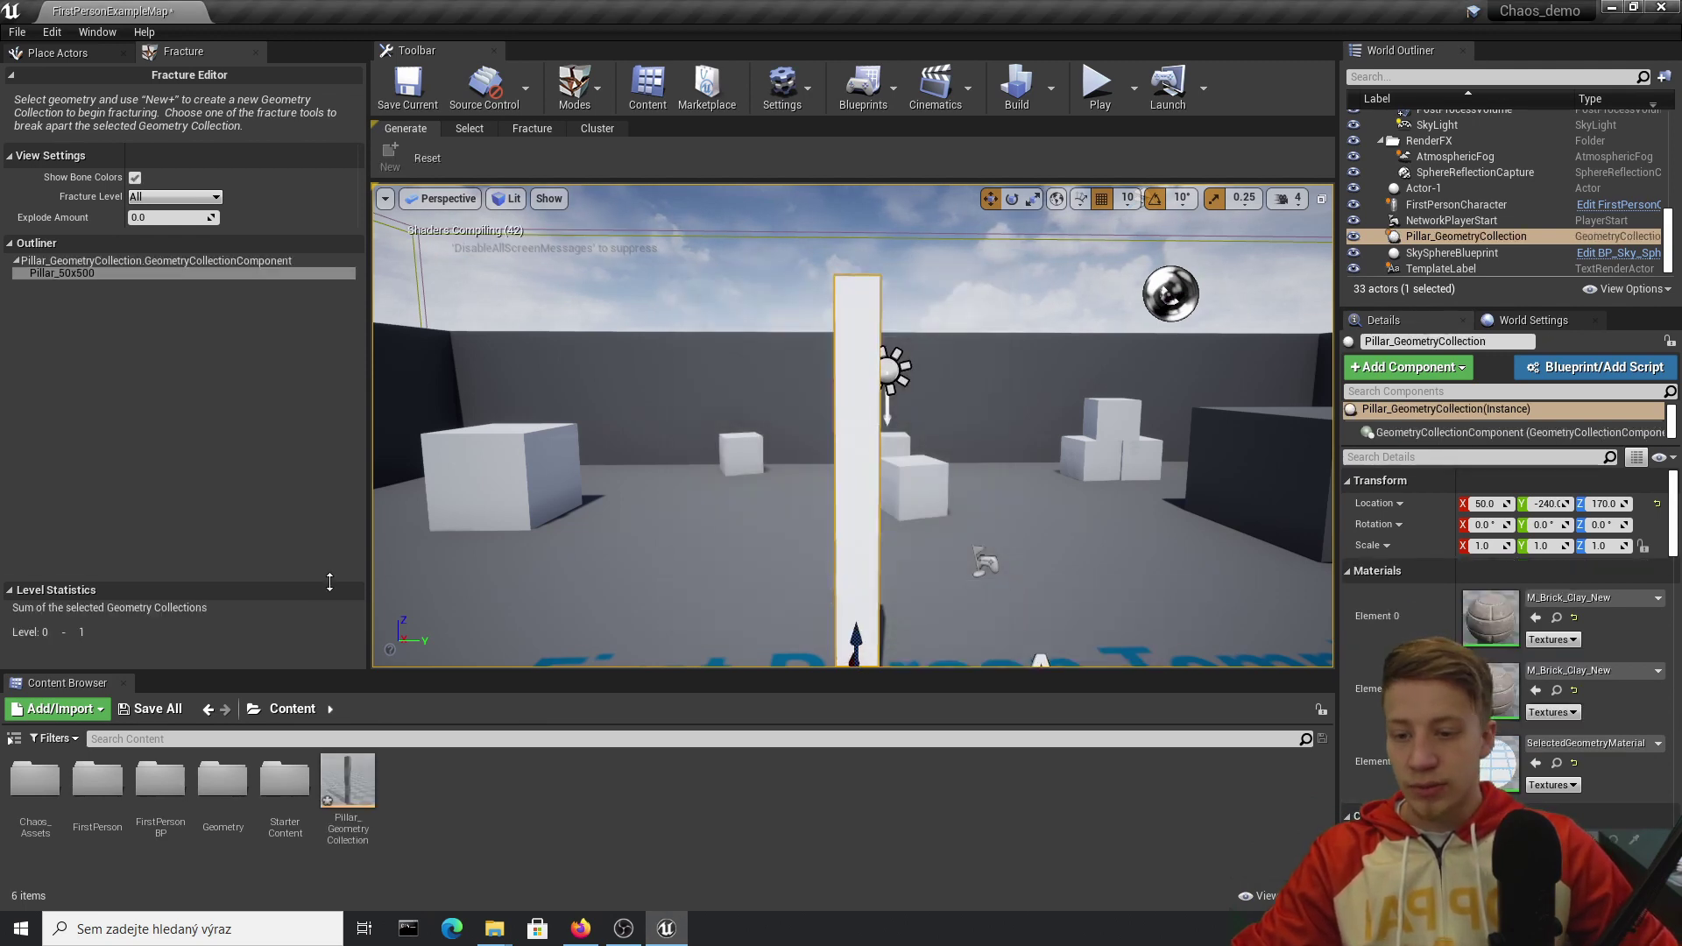
# Turn off Show Bone Colors so the pillar's geometry collection displays its brick material
pyautogui.moveTo(849, 529); pyautogui.dragTo(860, 514, button='right')
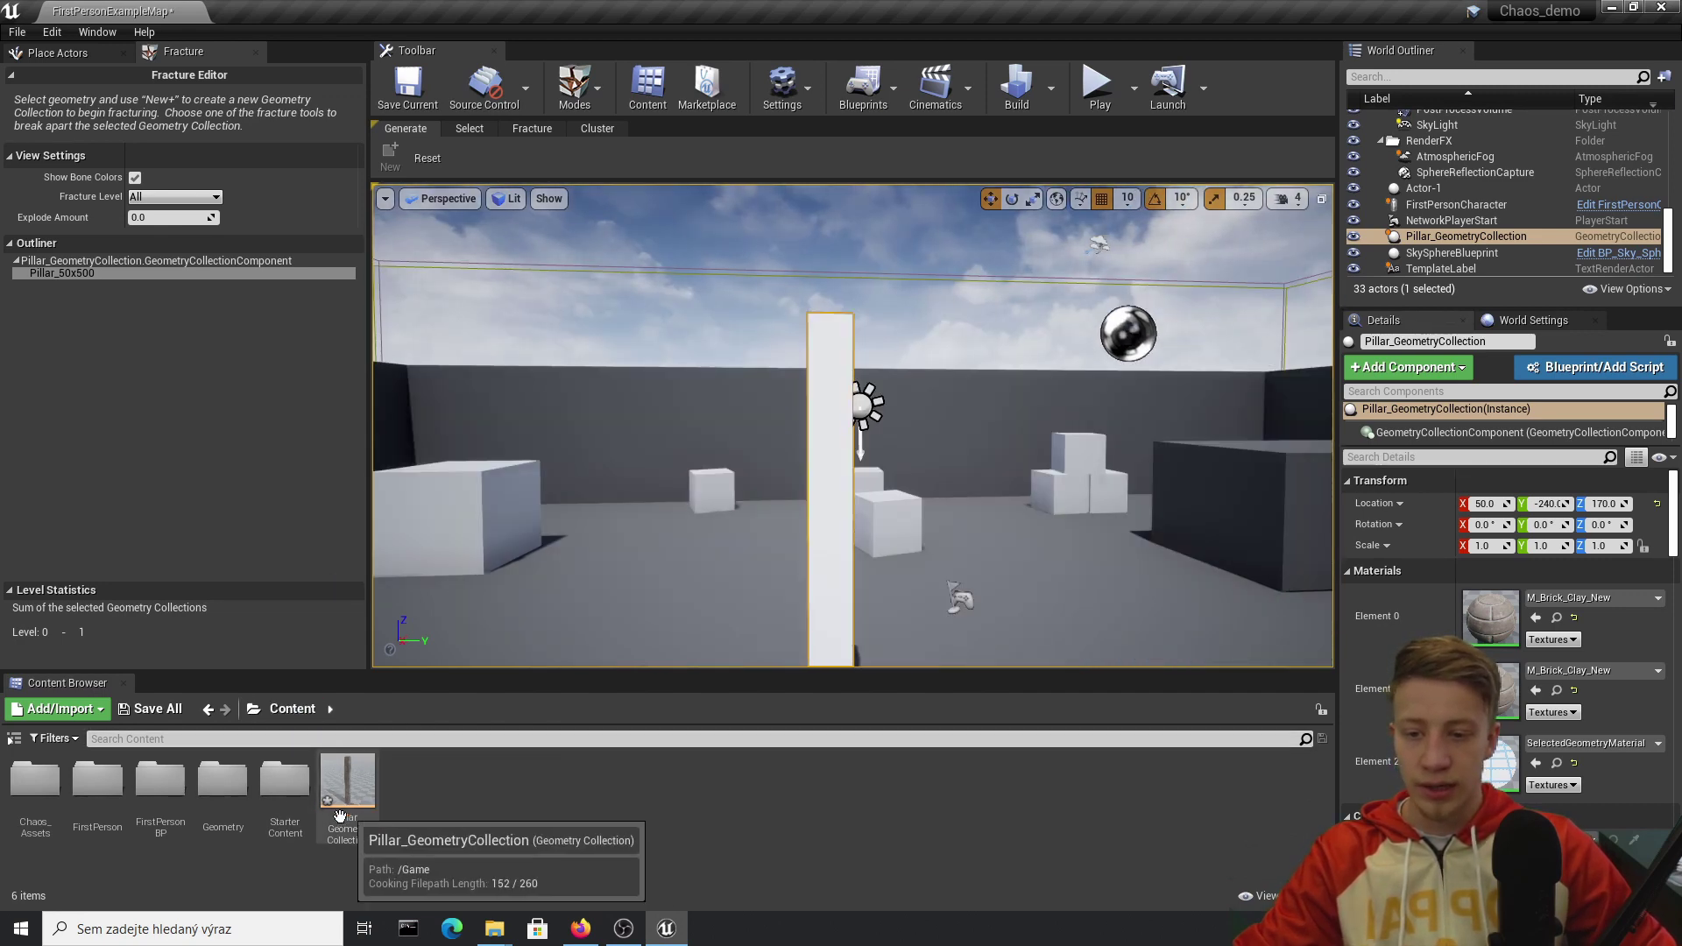
pyautogui.moveTo(764, 474); pyautogui.dragTo(764, 501, button='right')
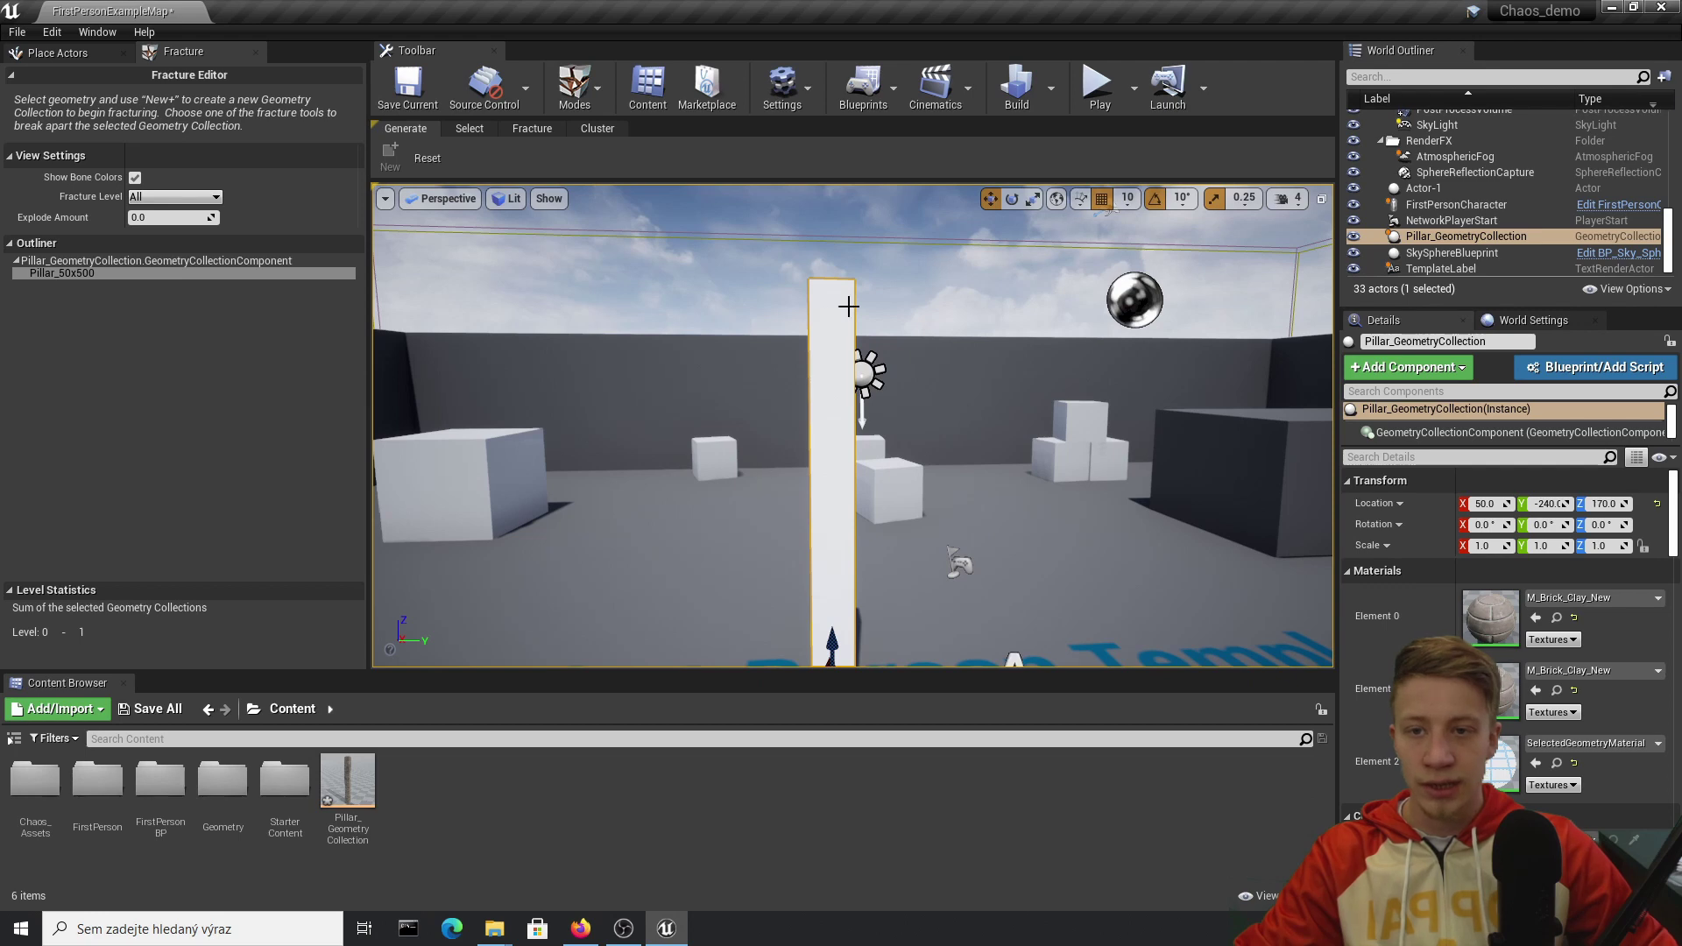
pyautogui.moveTo(567, 386); pyautogui.dragTo(562, 386, button='right')
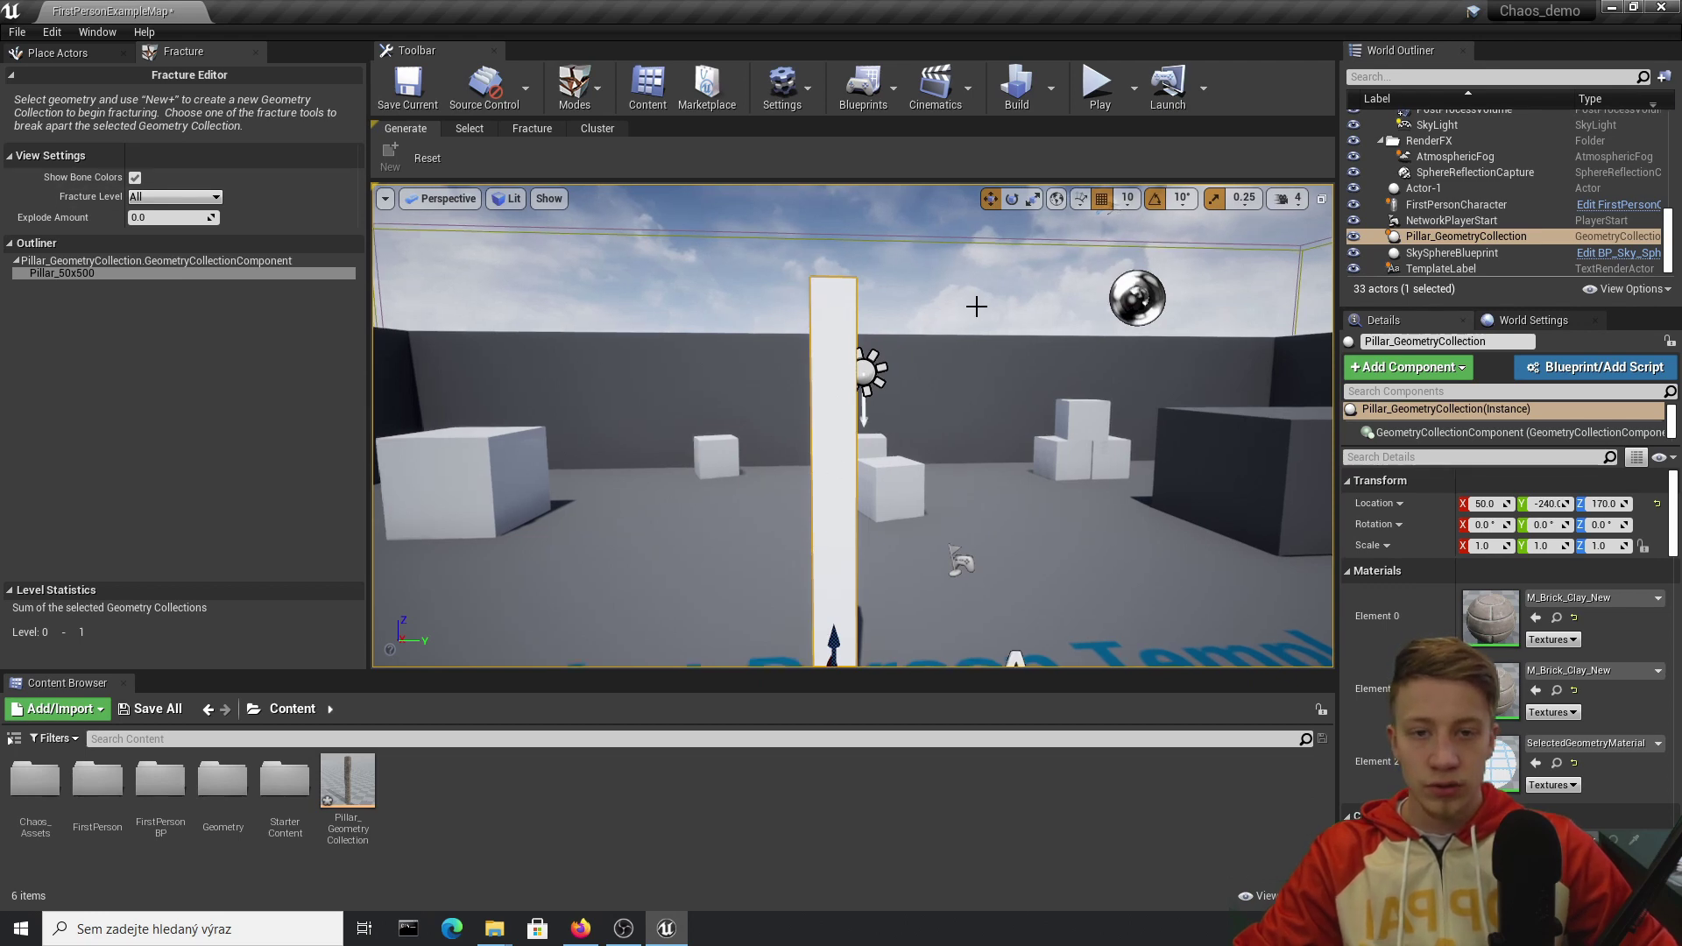
pyautogui.moveTo(846, 341); pyautogui.dragTo(802, 386, button='right')
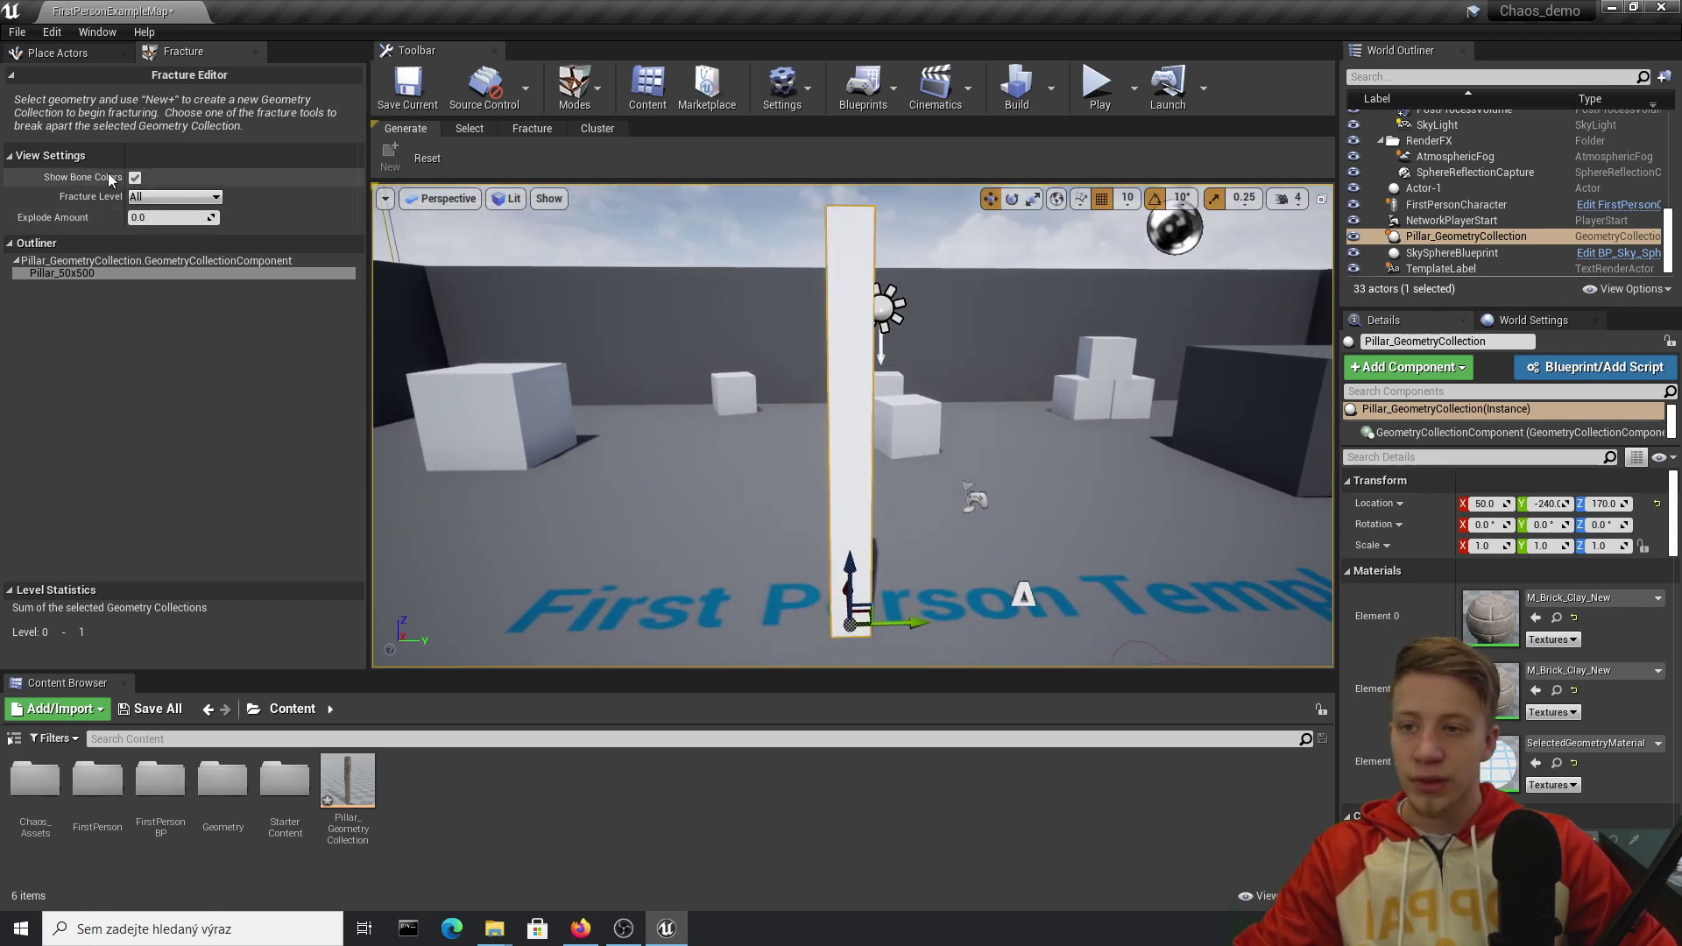
pyautogui.click(134, 177)
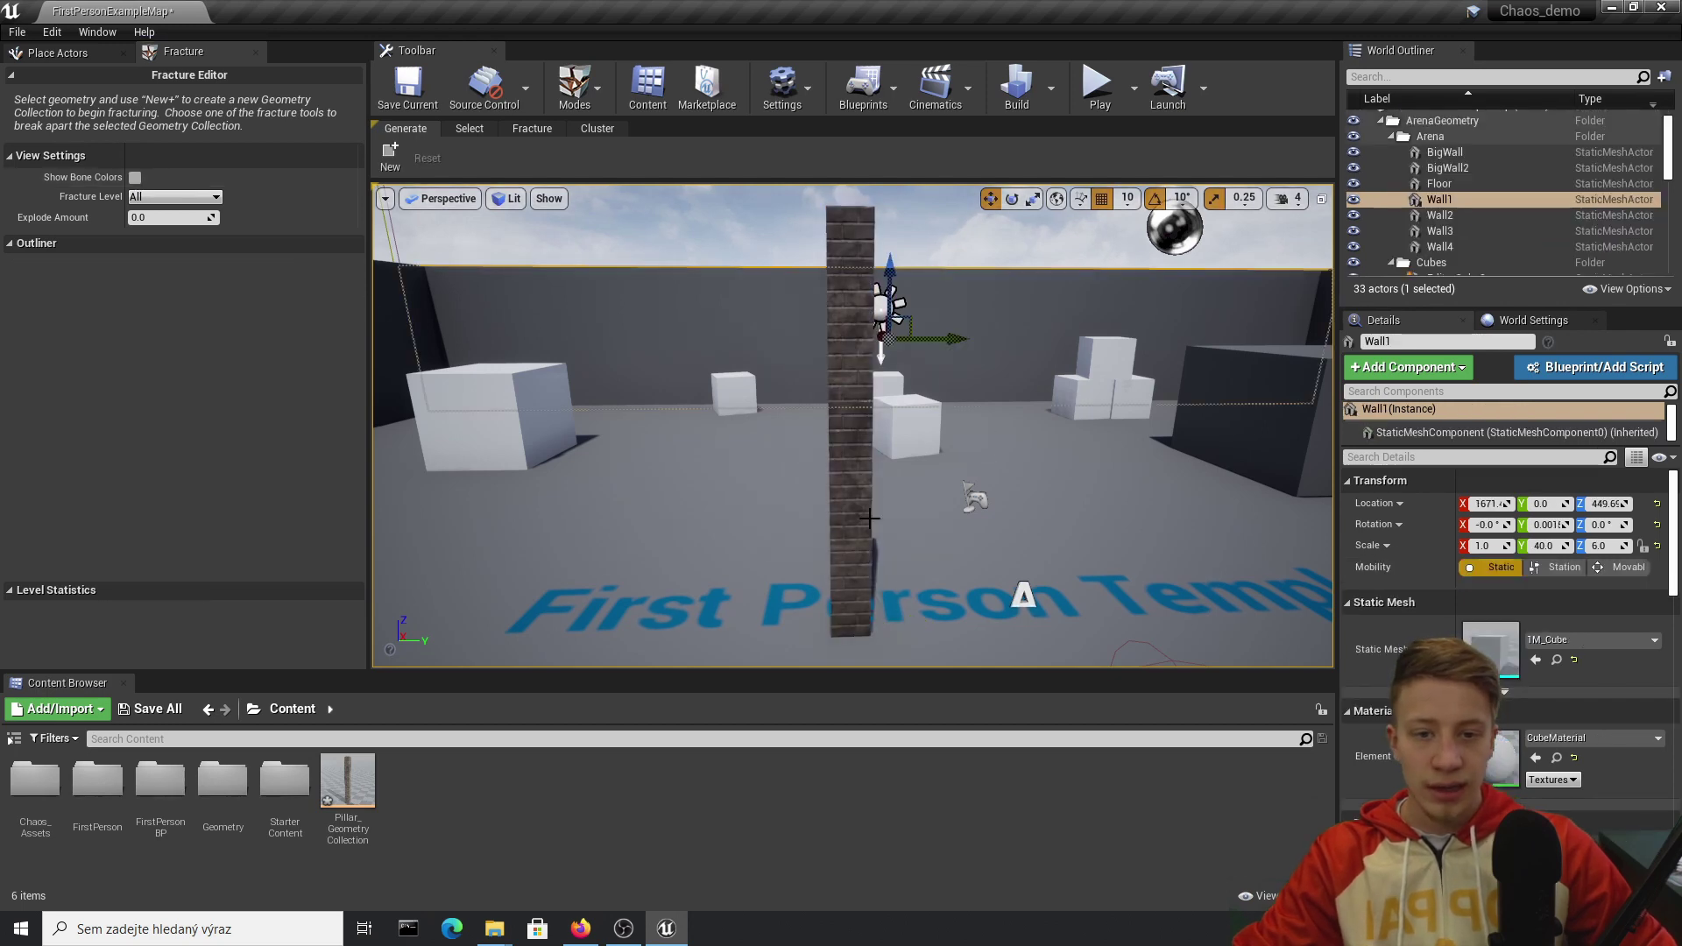
# Reselect the pillar's geometry collection for the fracture tools and save all changes
pyautogui.moveTo(869, 519); pyautogui.dragTo(797, 526, button='right')
pyautogui.click(866, 314)
pyautogui.moveTo(865, 313); pyautogui.dragTo(872, 326, button='right')
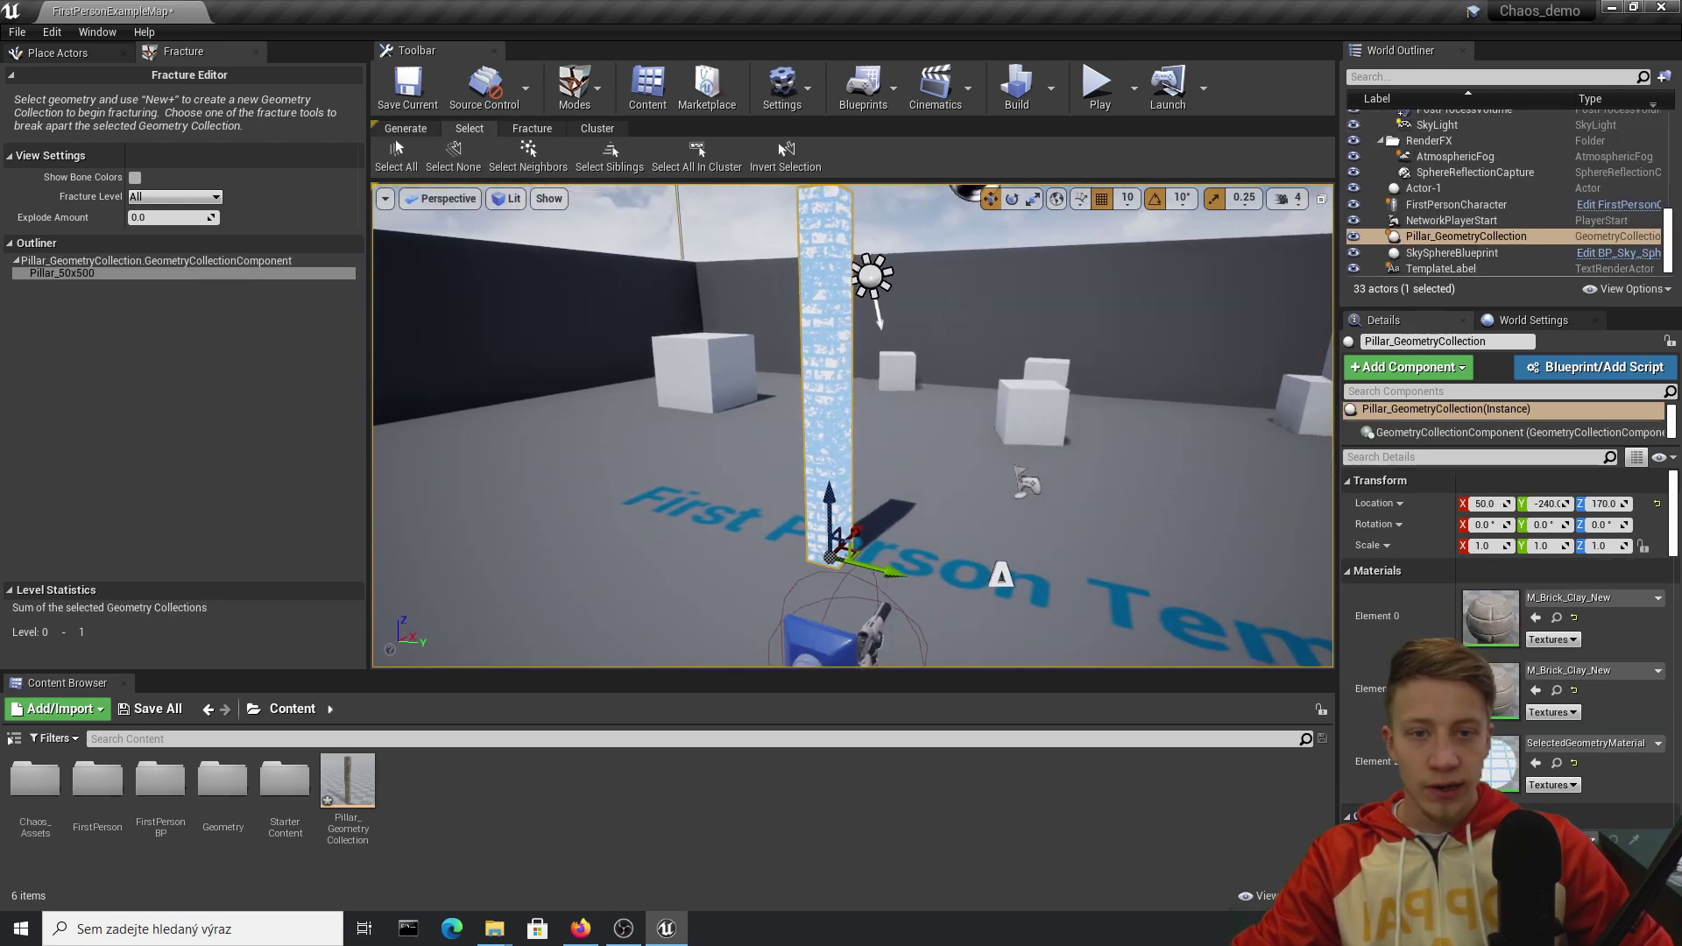
pyautogui.moveTo(824, 394); pyautogui.dragTo(815, 396, button='right')
pyautogui.click(532, 129)
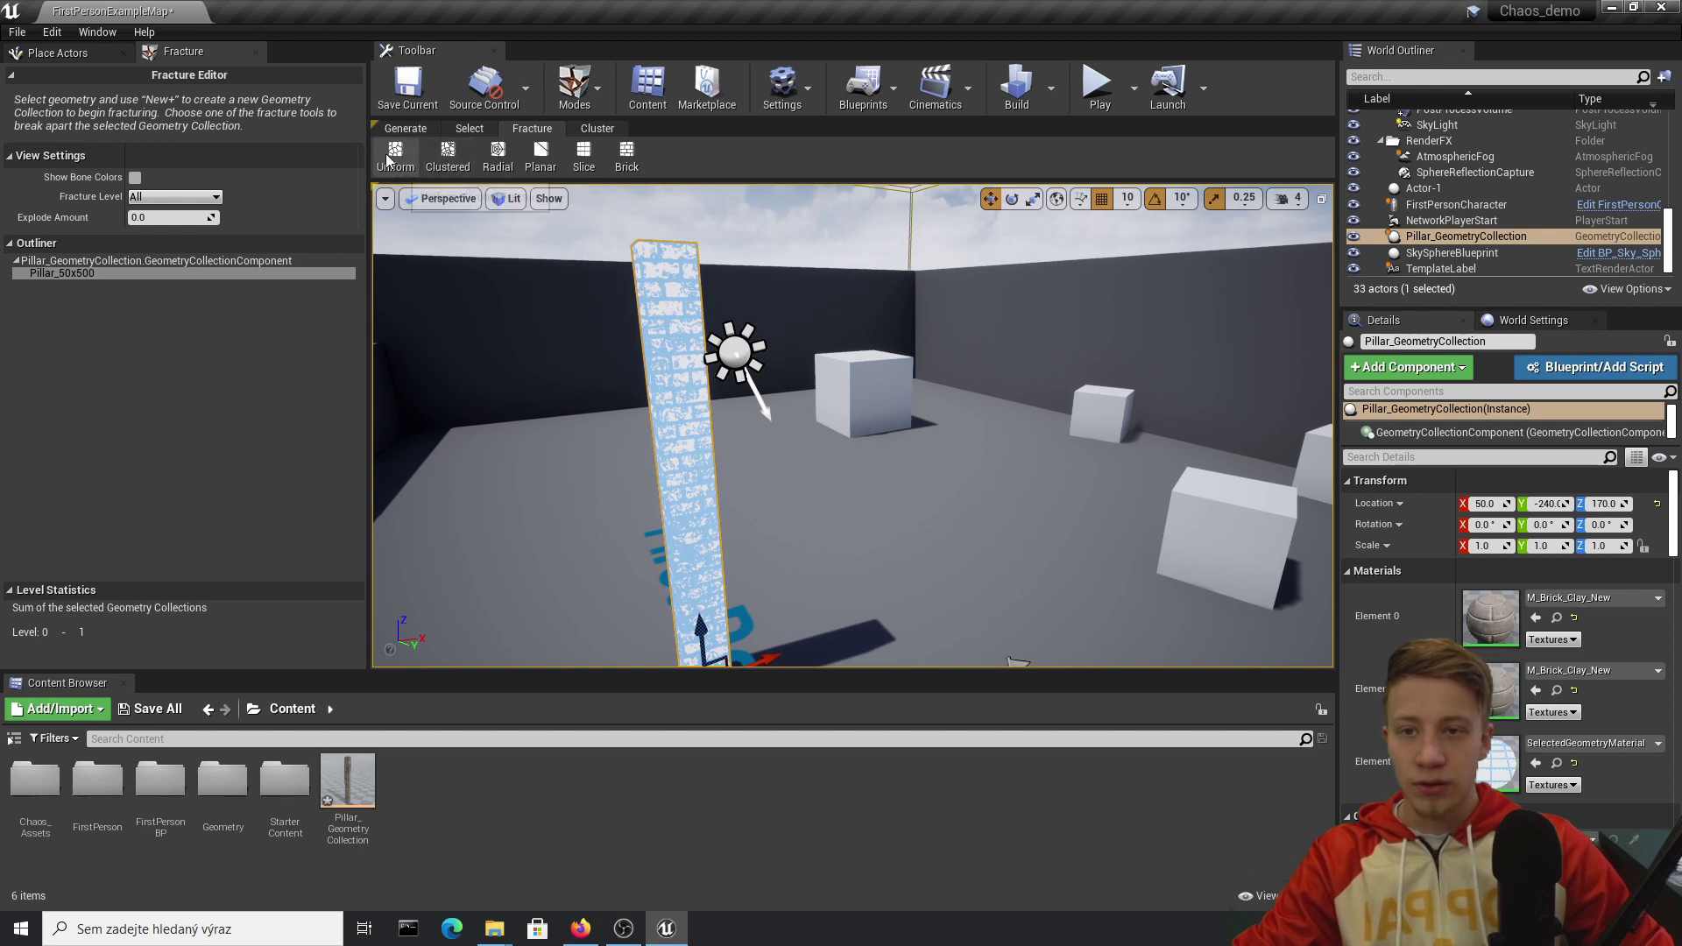
pyautogui.moveTo(513, 228); pyautogui.dragTo(471, 180, button='right')
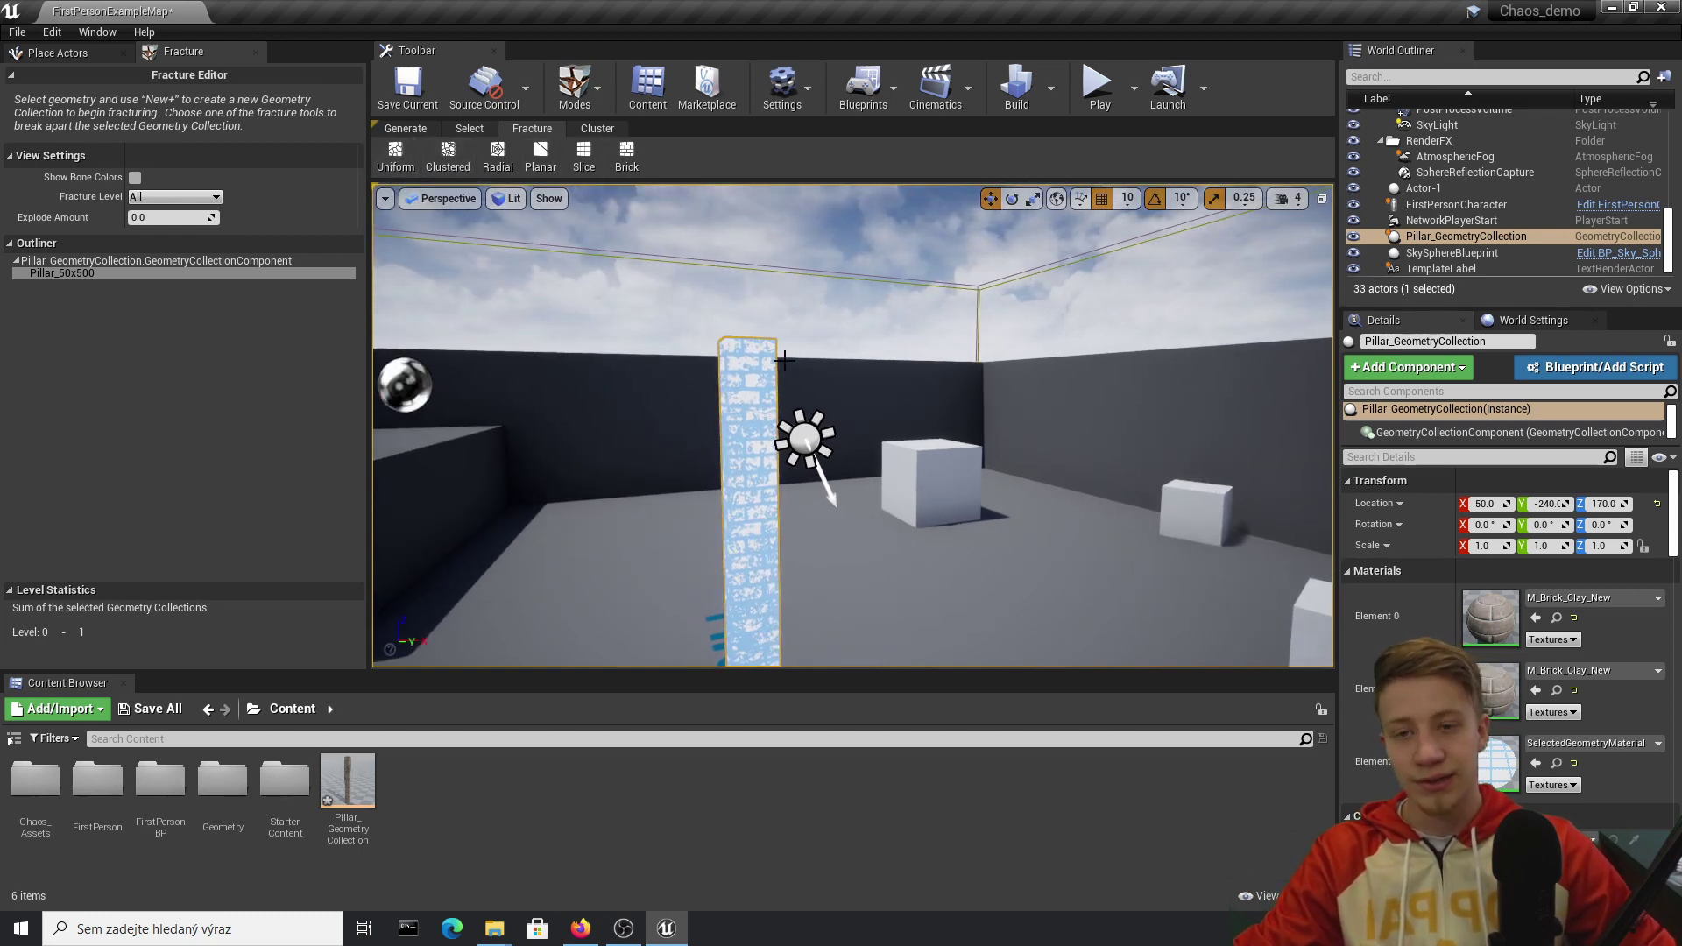
pyautogui.moveTo(613, 247)
pyautogui.mouseDown(button='right')
pyautogui.moveTo(649, 303)
pyautogui.moveTo(606, 277)
pyautogui.mouseUp(button='right')
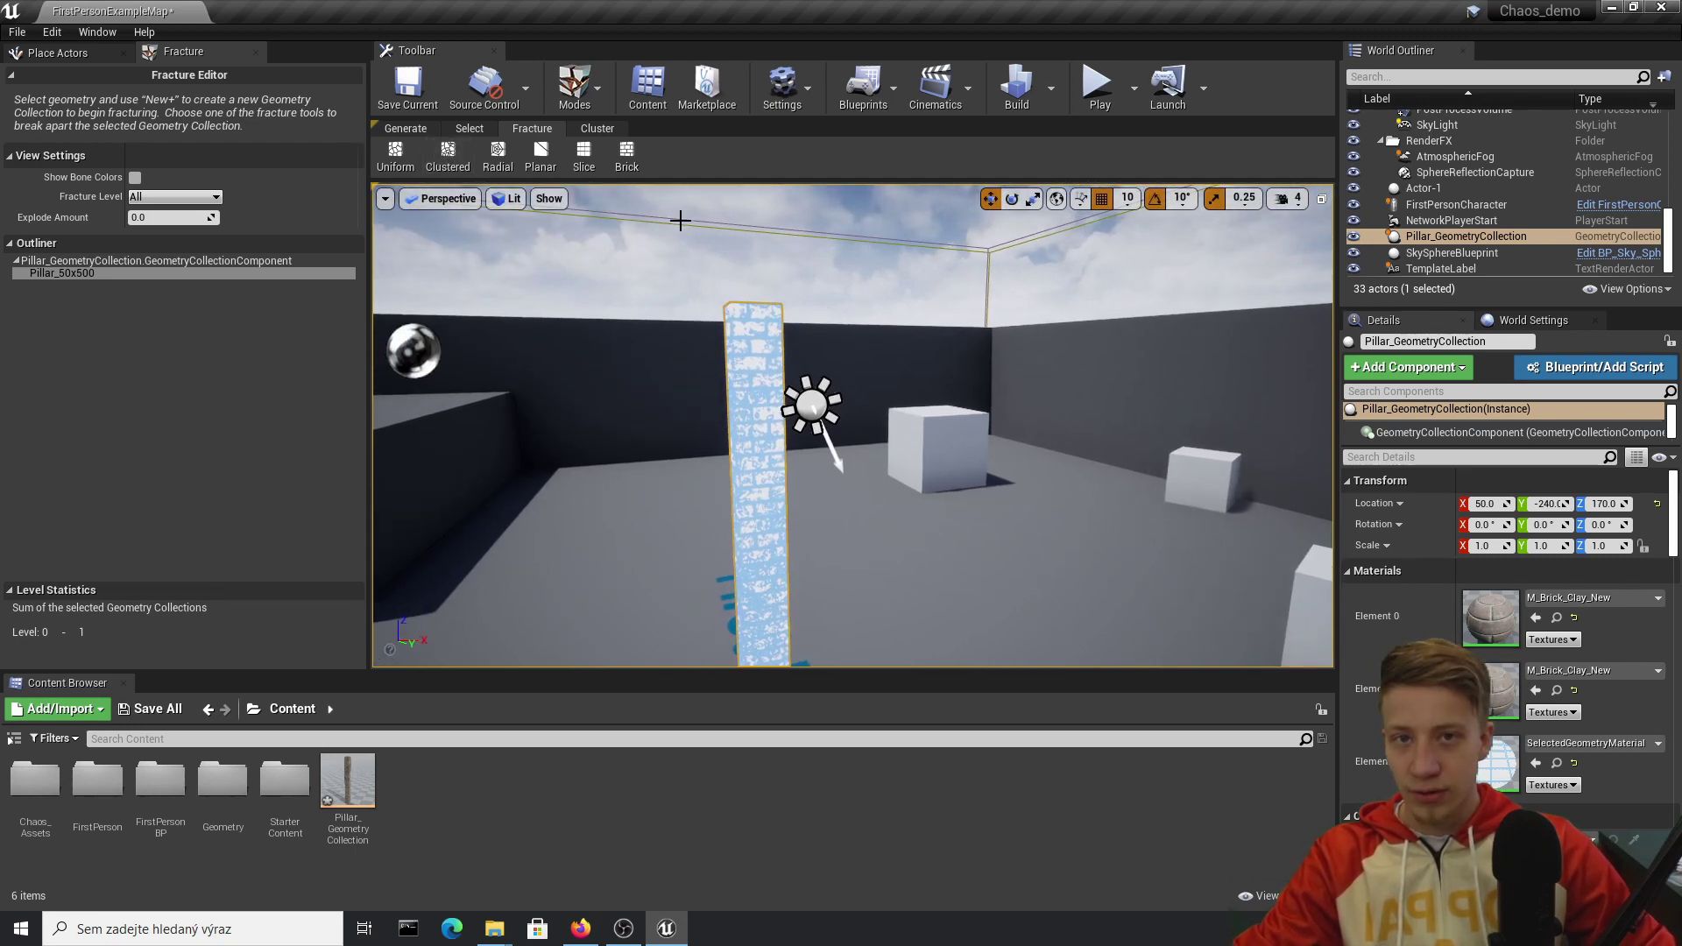
pyautogui.click(169, 711)
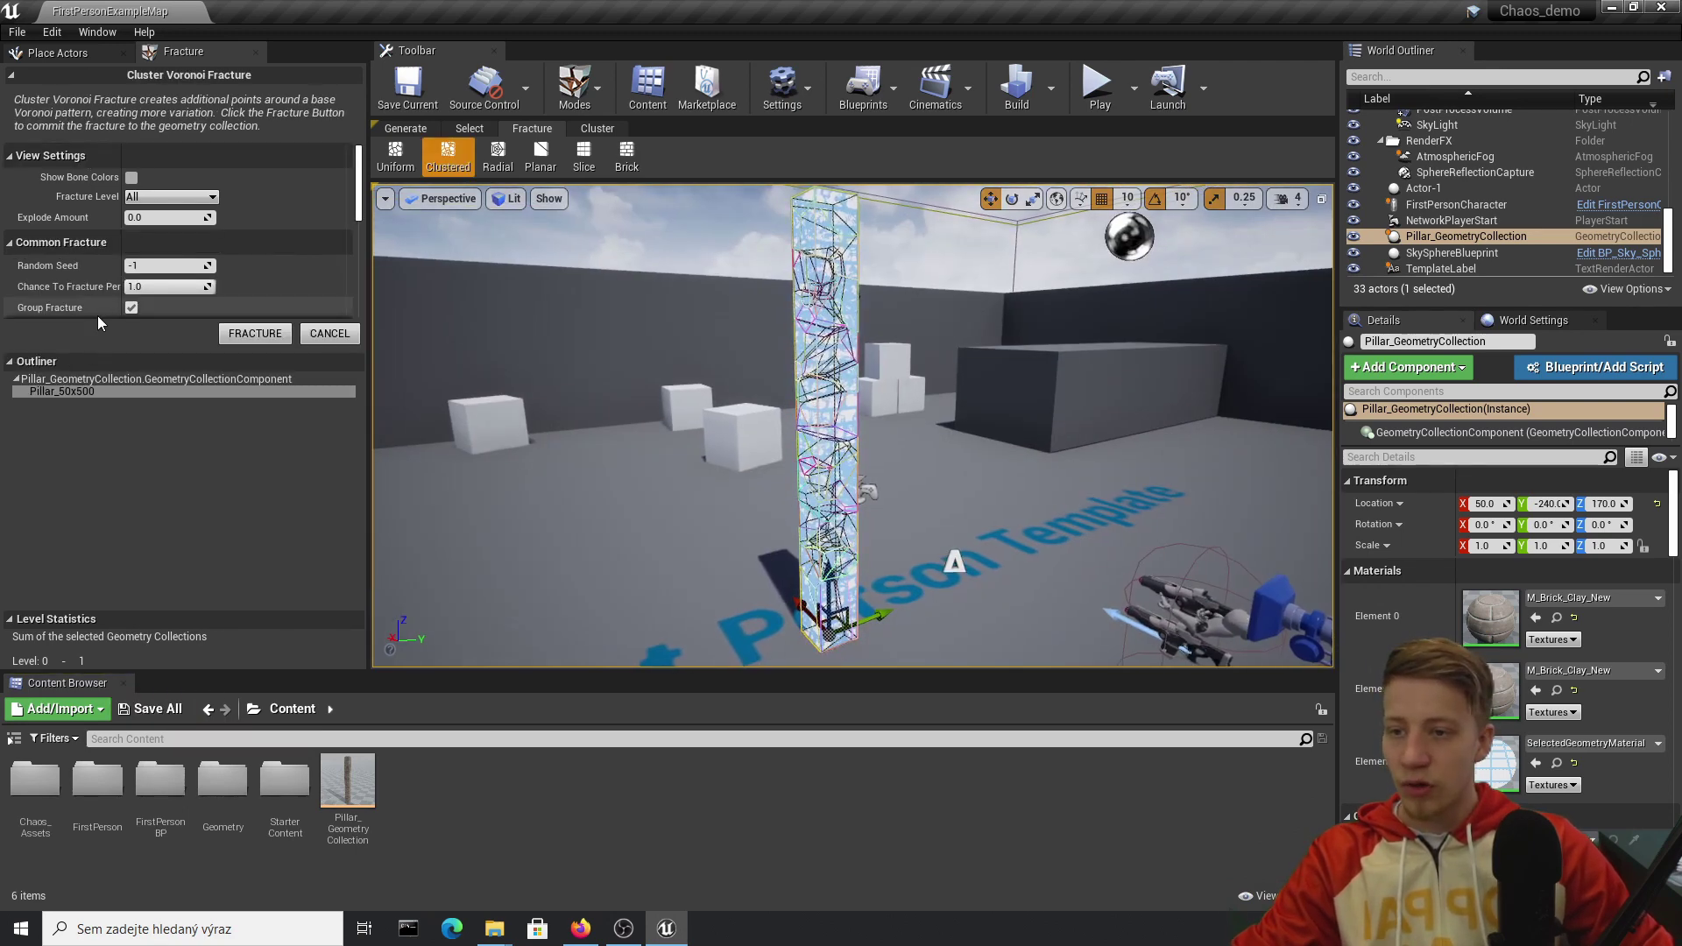
# Enlarge the Cluster Voronoi Fracture settings area and look through its Noise and Cluster Voronoi values against the pillar's preview
pyautogui.moveTo(94, 351); pyautogui.dragTo(92, 511)
pyautogui.scroll(-5, 77, 428)
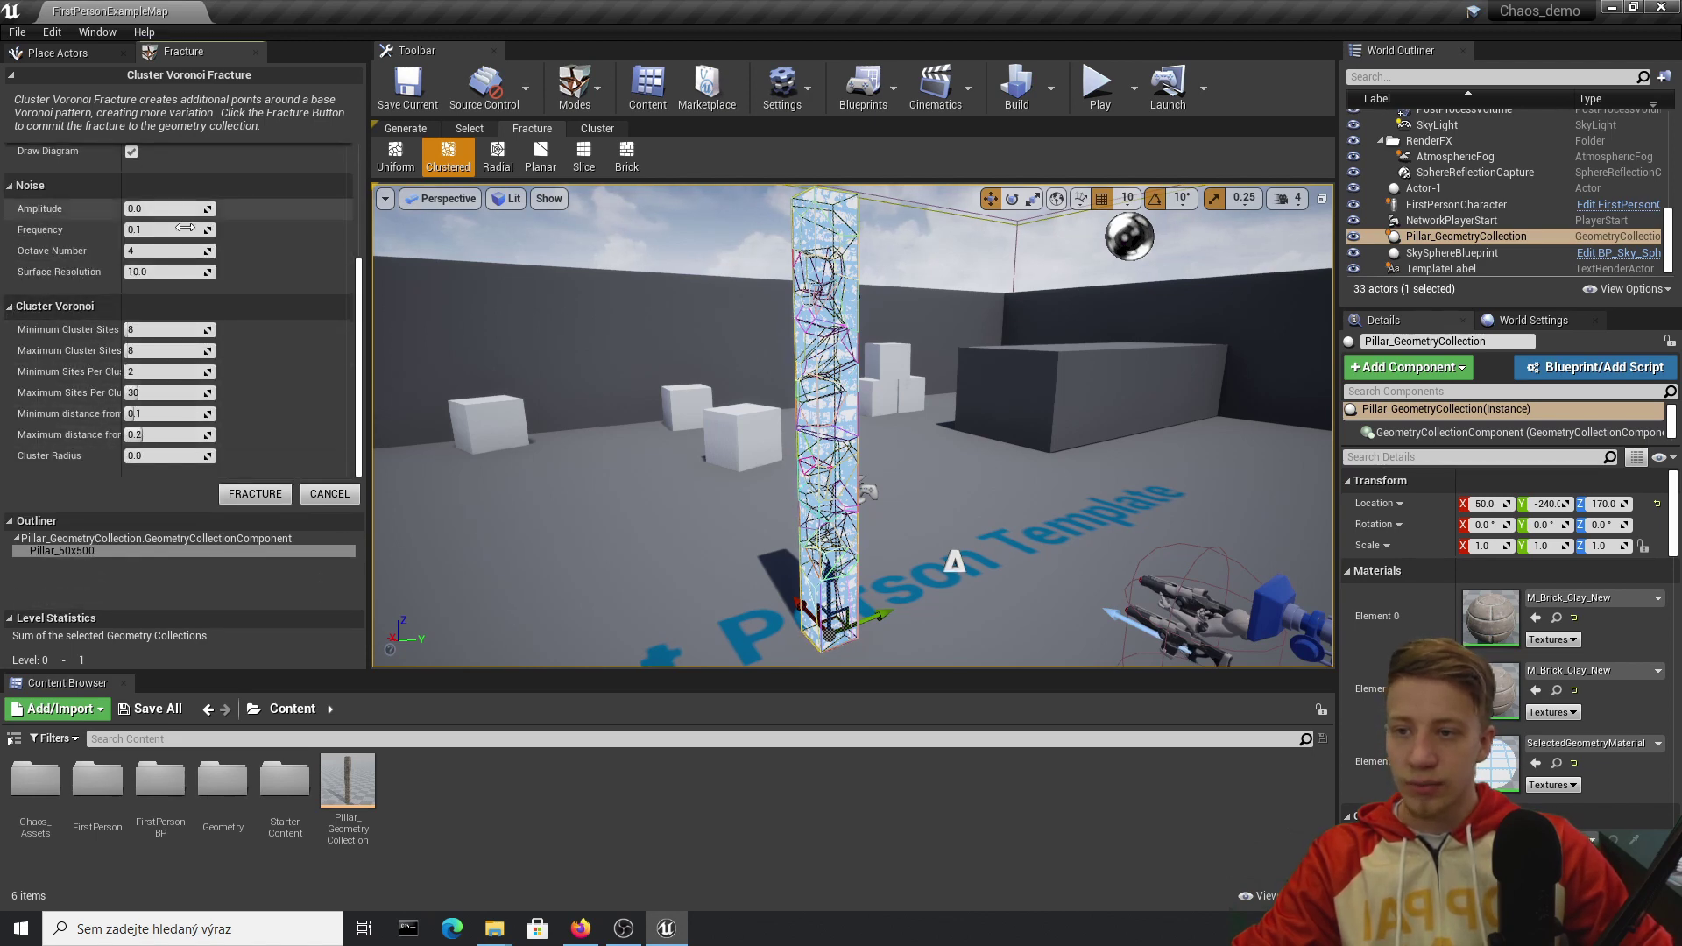
pyautogui.scroll(5, 185, 228)
pyautogui.moveTo(841, 380); pyautogui.dragTo(916, 340, button='right')
pyautogui.scroll(-5, 96, 339)
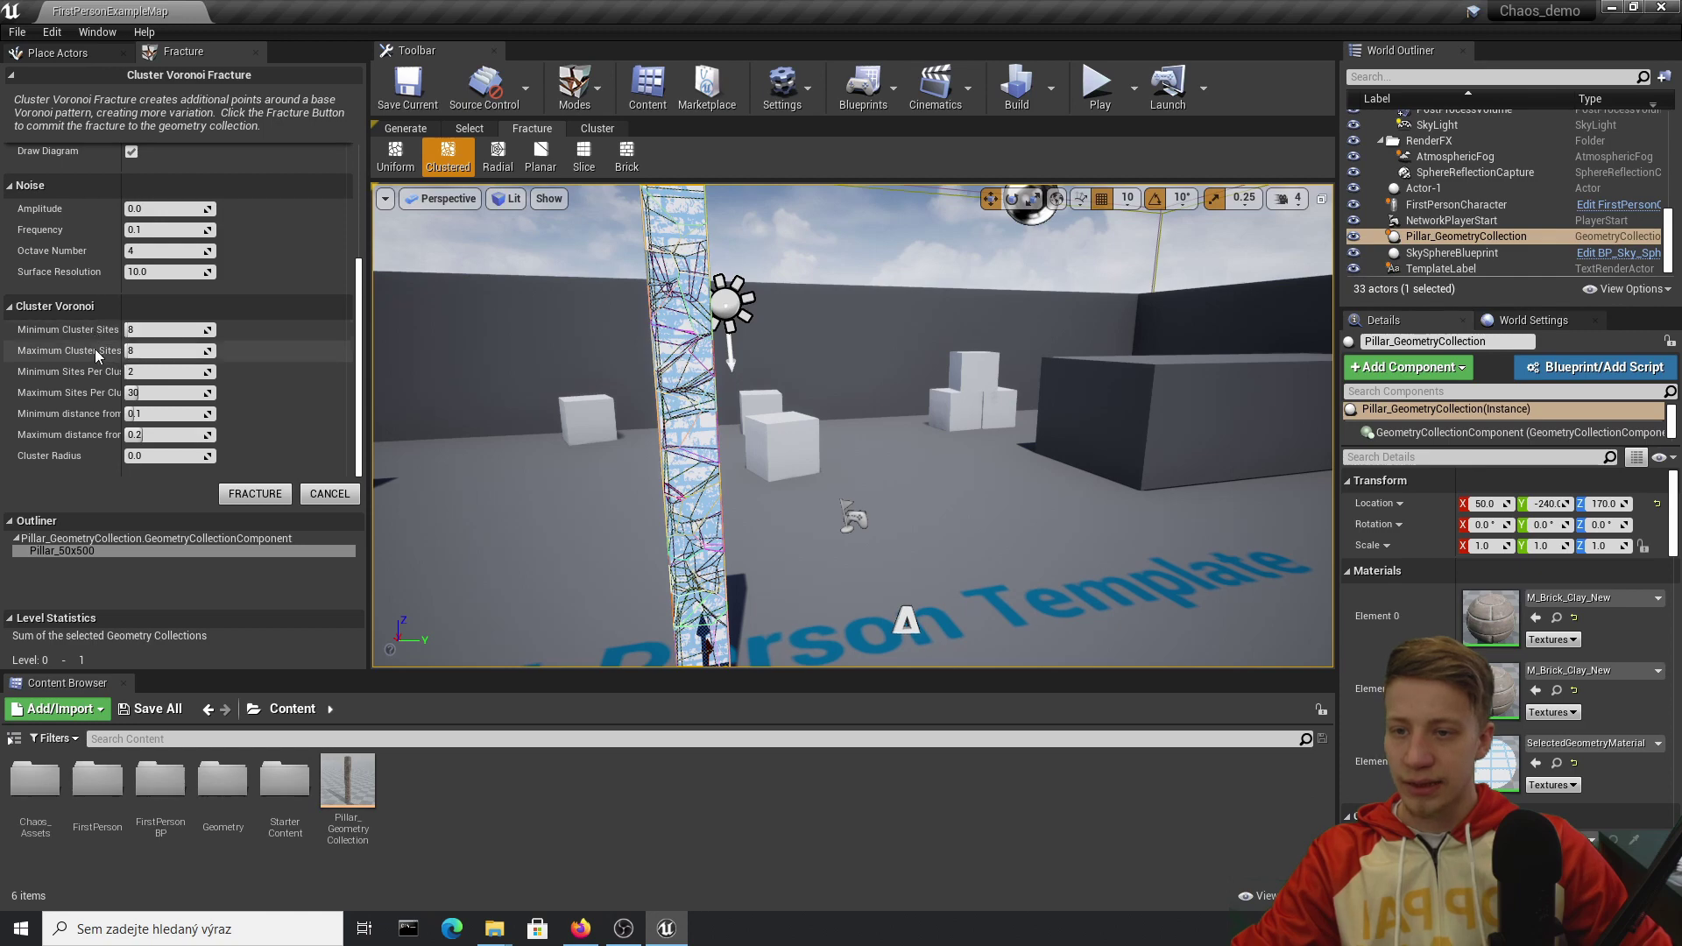
# Set Maximum Cluster Sites to 16, check the preview on the pillar, and apply the Cluster Voronoi fracture
pyautogui.moveTo(808, 376); pyautogui.dragTo(826, 327, button='right')
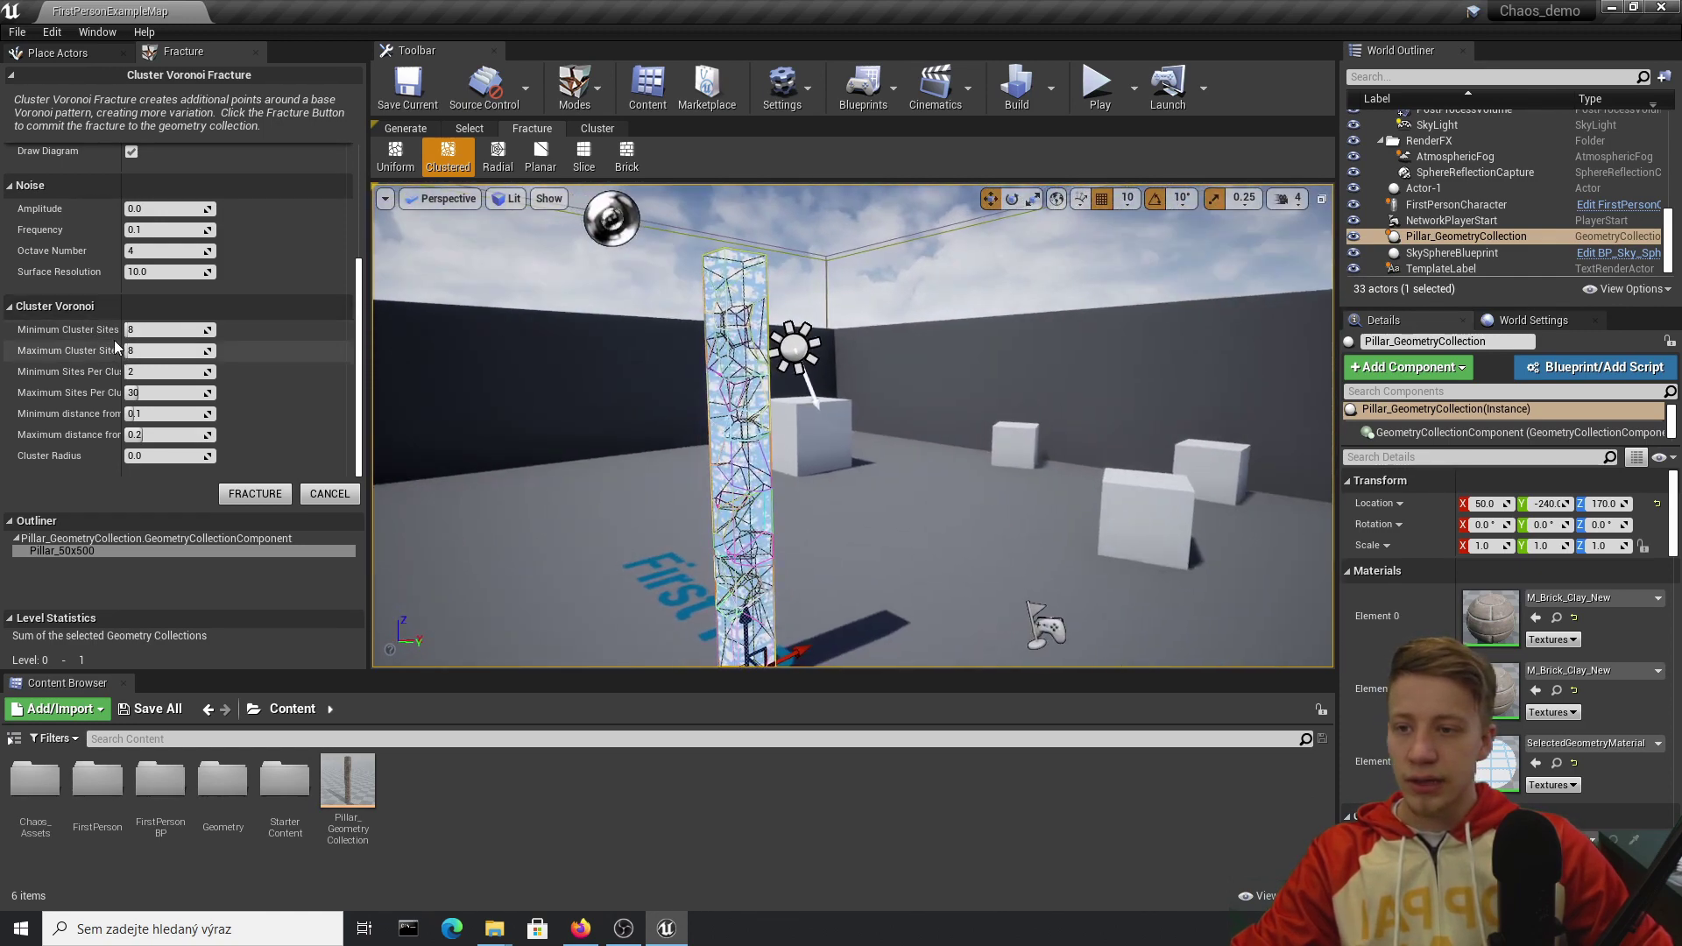
pyautogui.click(185, 350)
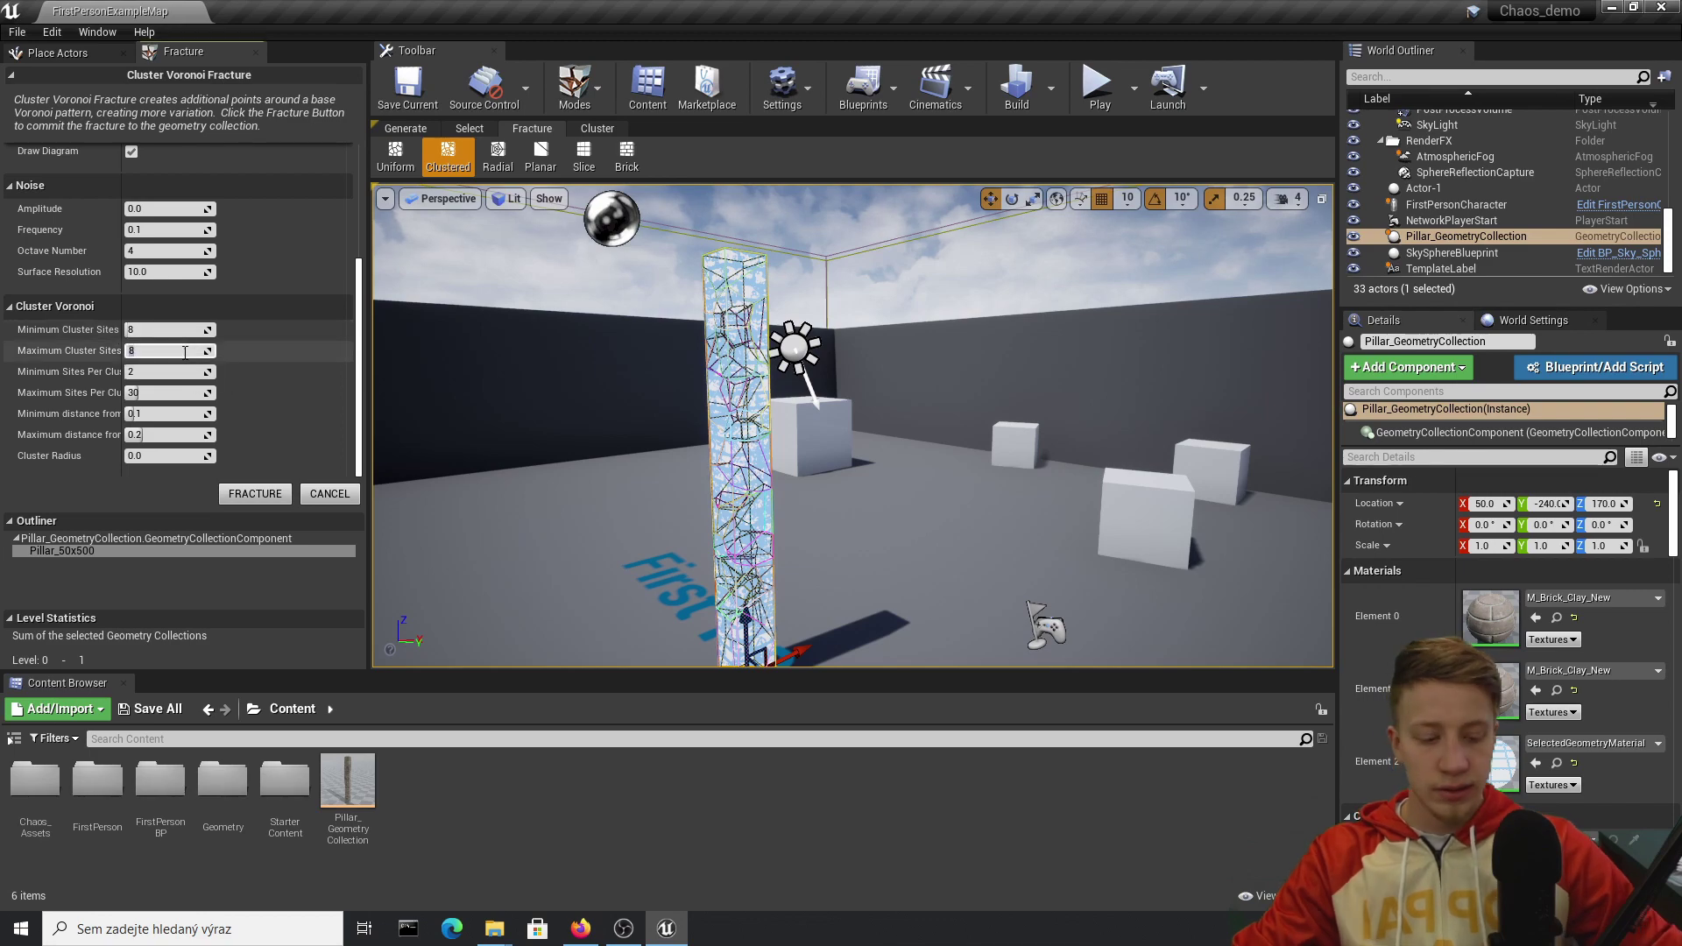
pyautogui.press('Return')
pyautogui.moveTo(753, 394); pyautogui.dragTo(920, 416, button='right')
pyautogui.moveTo(823, 493); pyautogui.dragTo(1139, 456, button='right')
pyautogui.moveTo(851, 425)
pyautogui.mouseDown(button='right')
pyautogui.moveTo(933, 429)
pyautogui.moveTo(955, 460)
pyautogui.moveTo(876, 438)
pyautogui.mouseUp(button='right')
pyautogui.moveTo(705, 482); pyautogui.dragTo(749, 480, button='right')
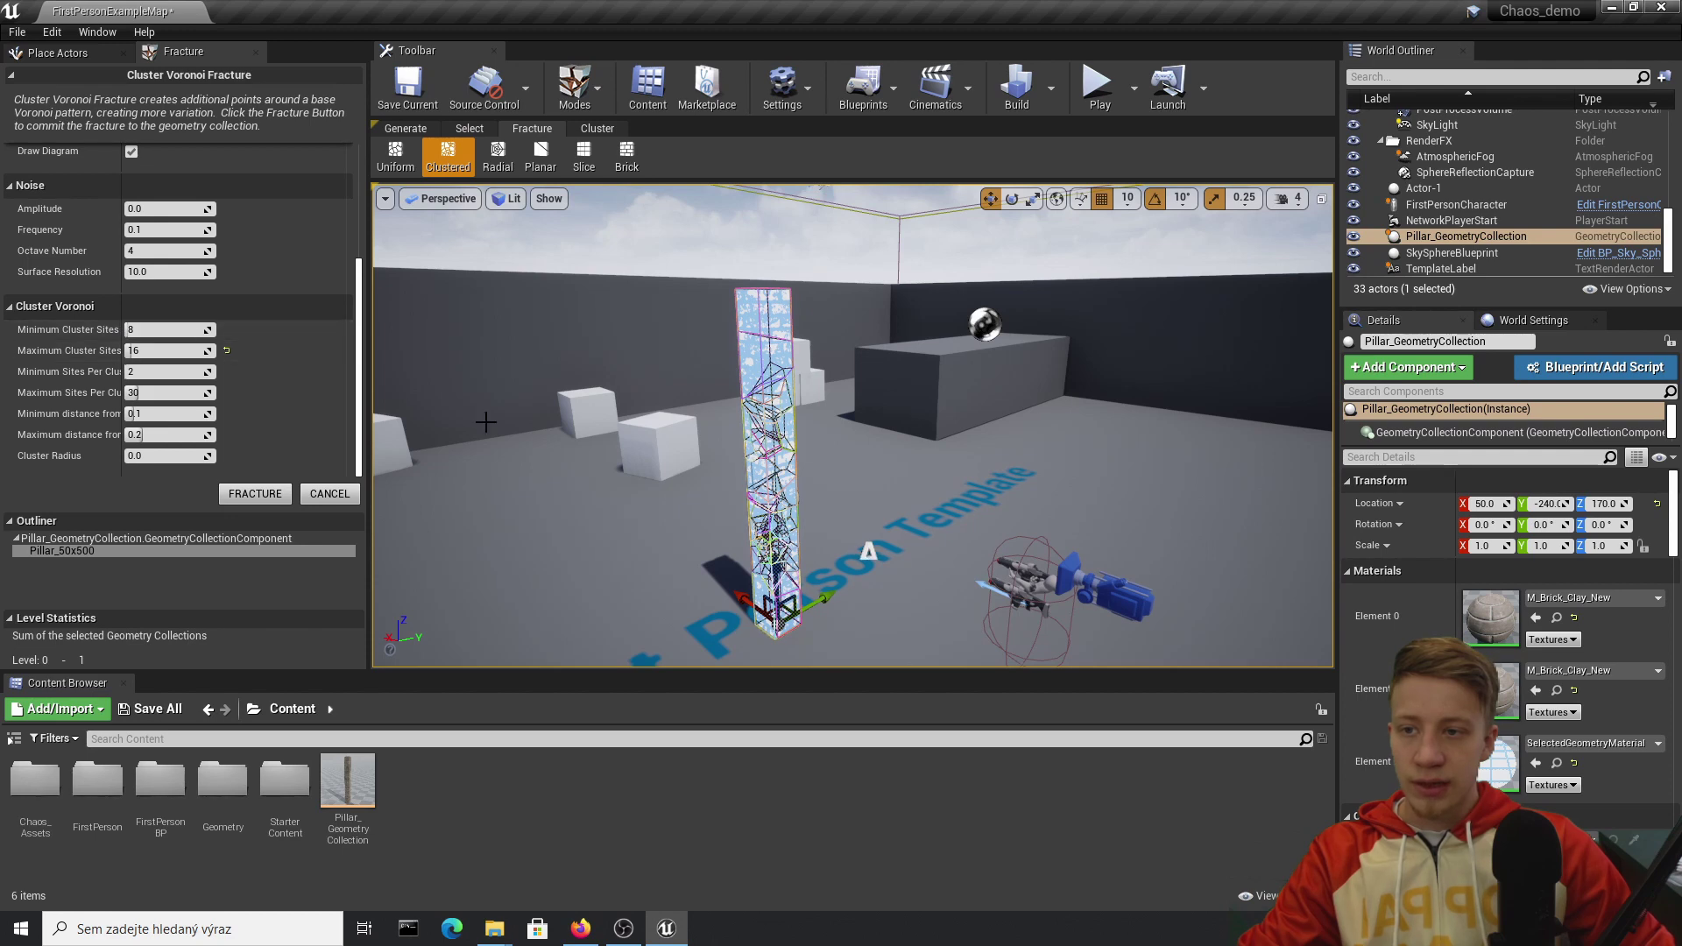
pyautogui.moveTo(877, 484); pyautogui.dragTo(848, 484, button='right')
pyautogui.click(255, 493)
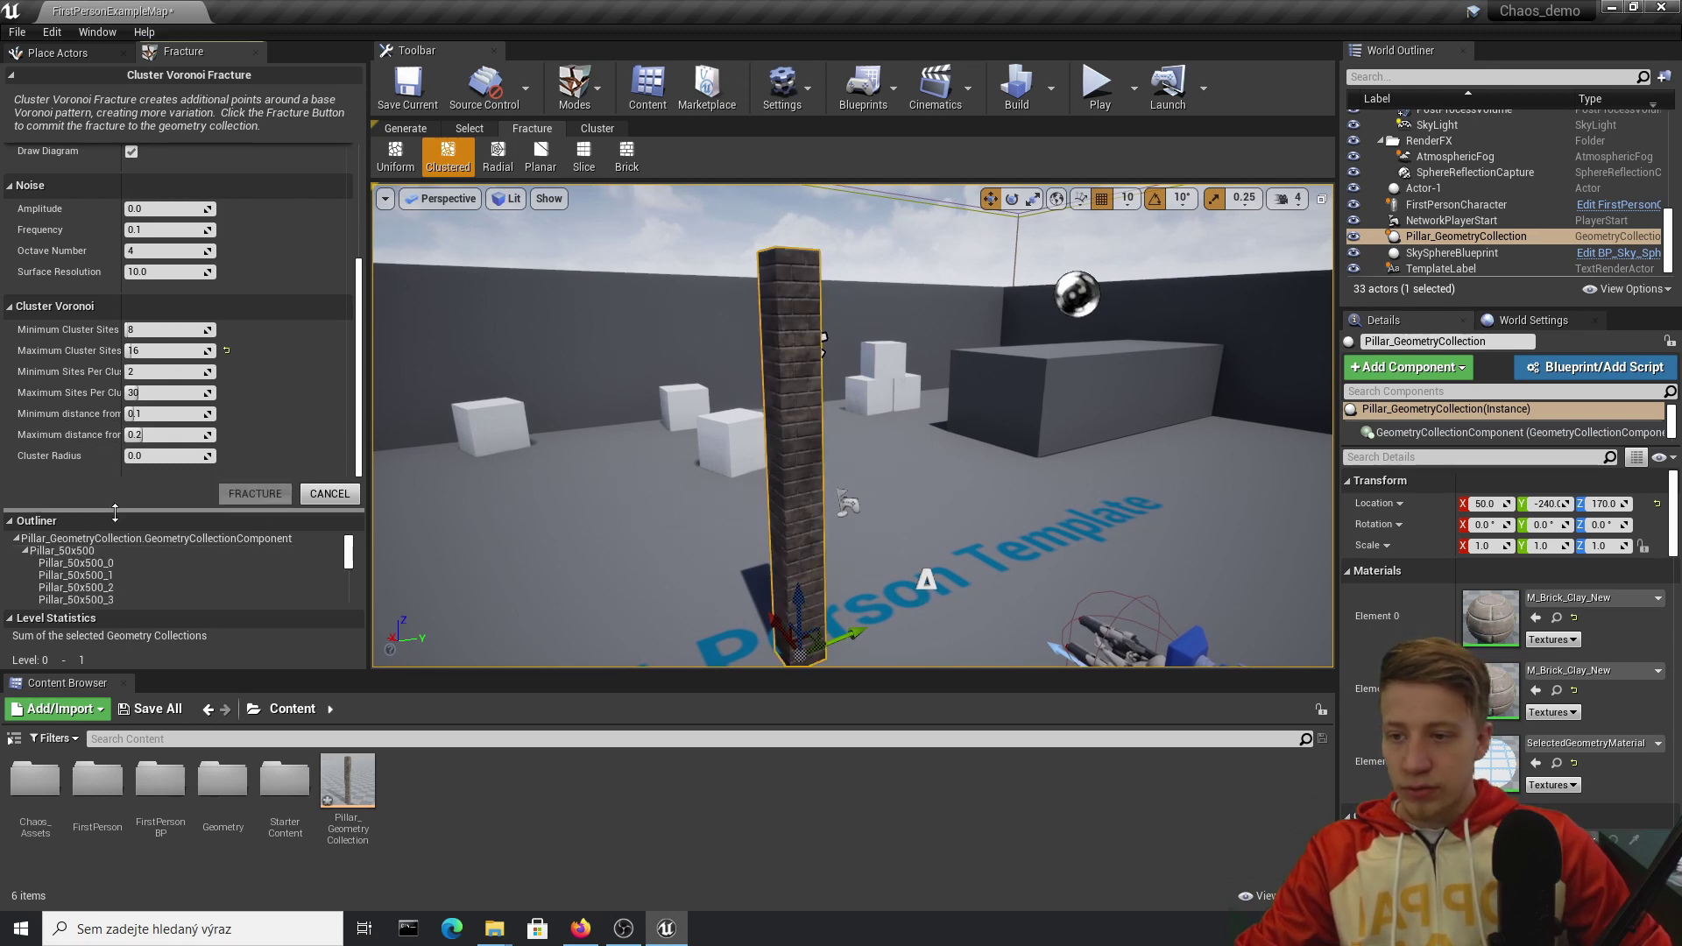
# Enlarge the fracture Outliner and Level Statistics areas to review the pillar's fractured pieces and levels
pyautogui.moveTo(115, 513); pyautogui.dragTo(122, 343)
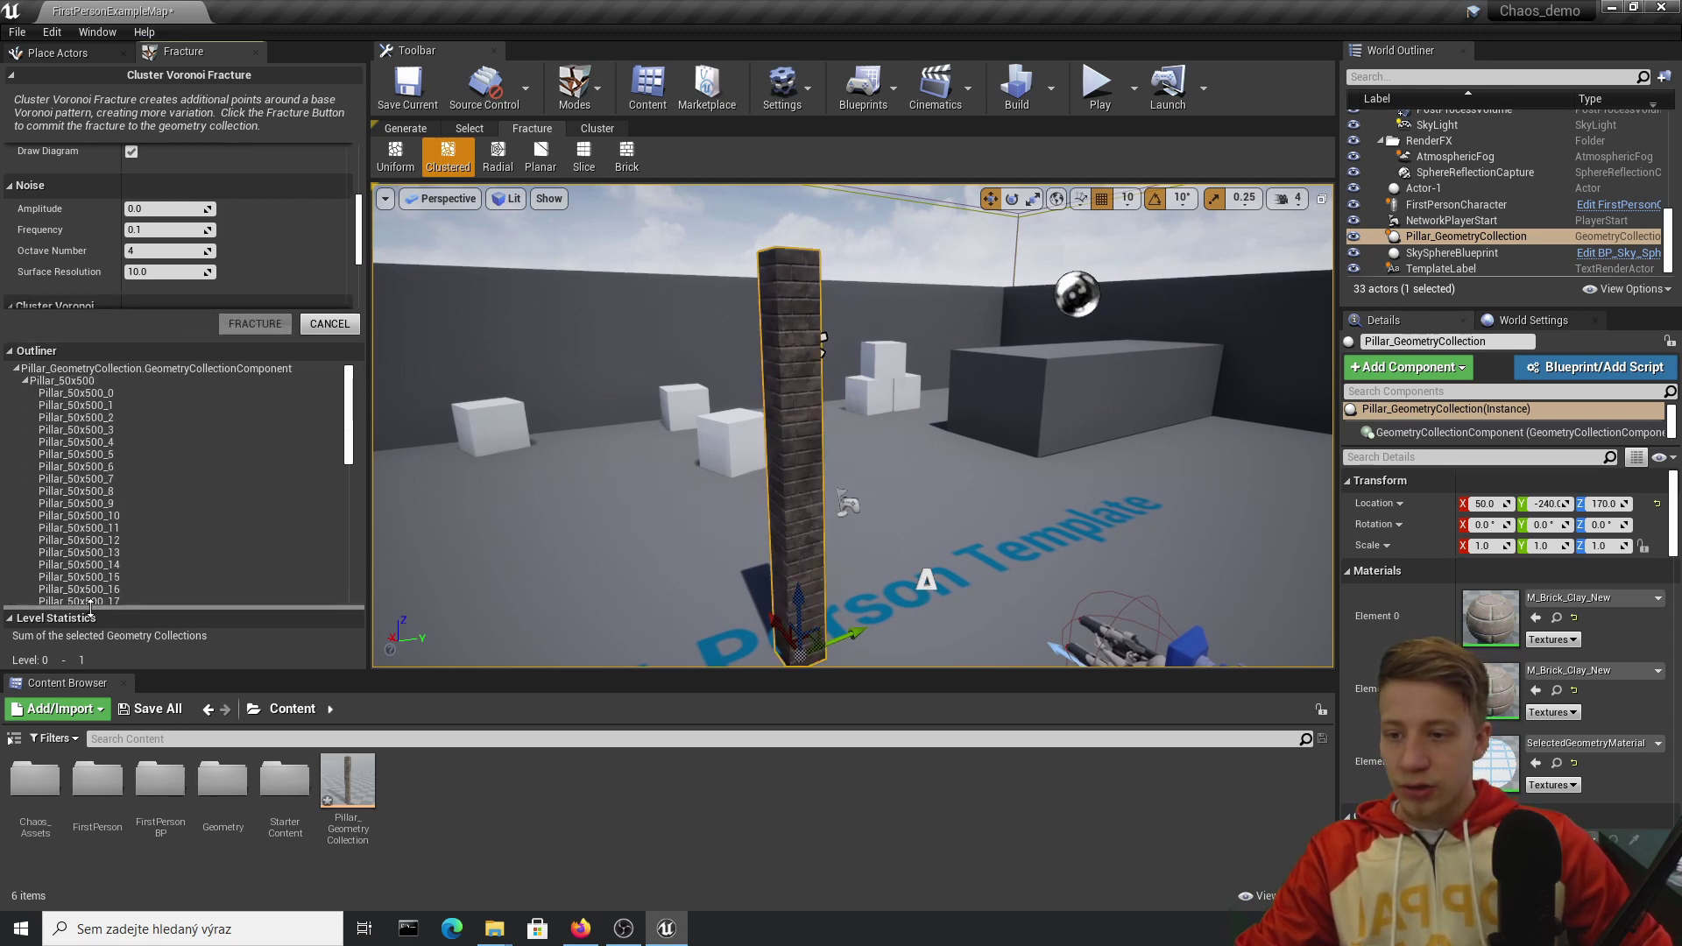
pyautogui.moveTo(91, 604); pyautogui.dragTo(94, 531)
pyautogui.moveTo(561, 473); pyautogui.dragTo(2, 647, button='right')
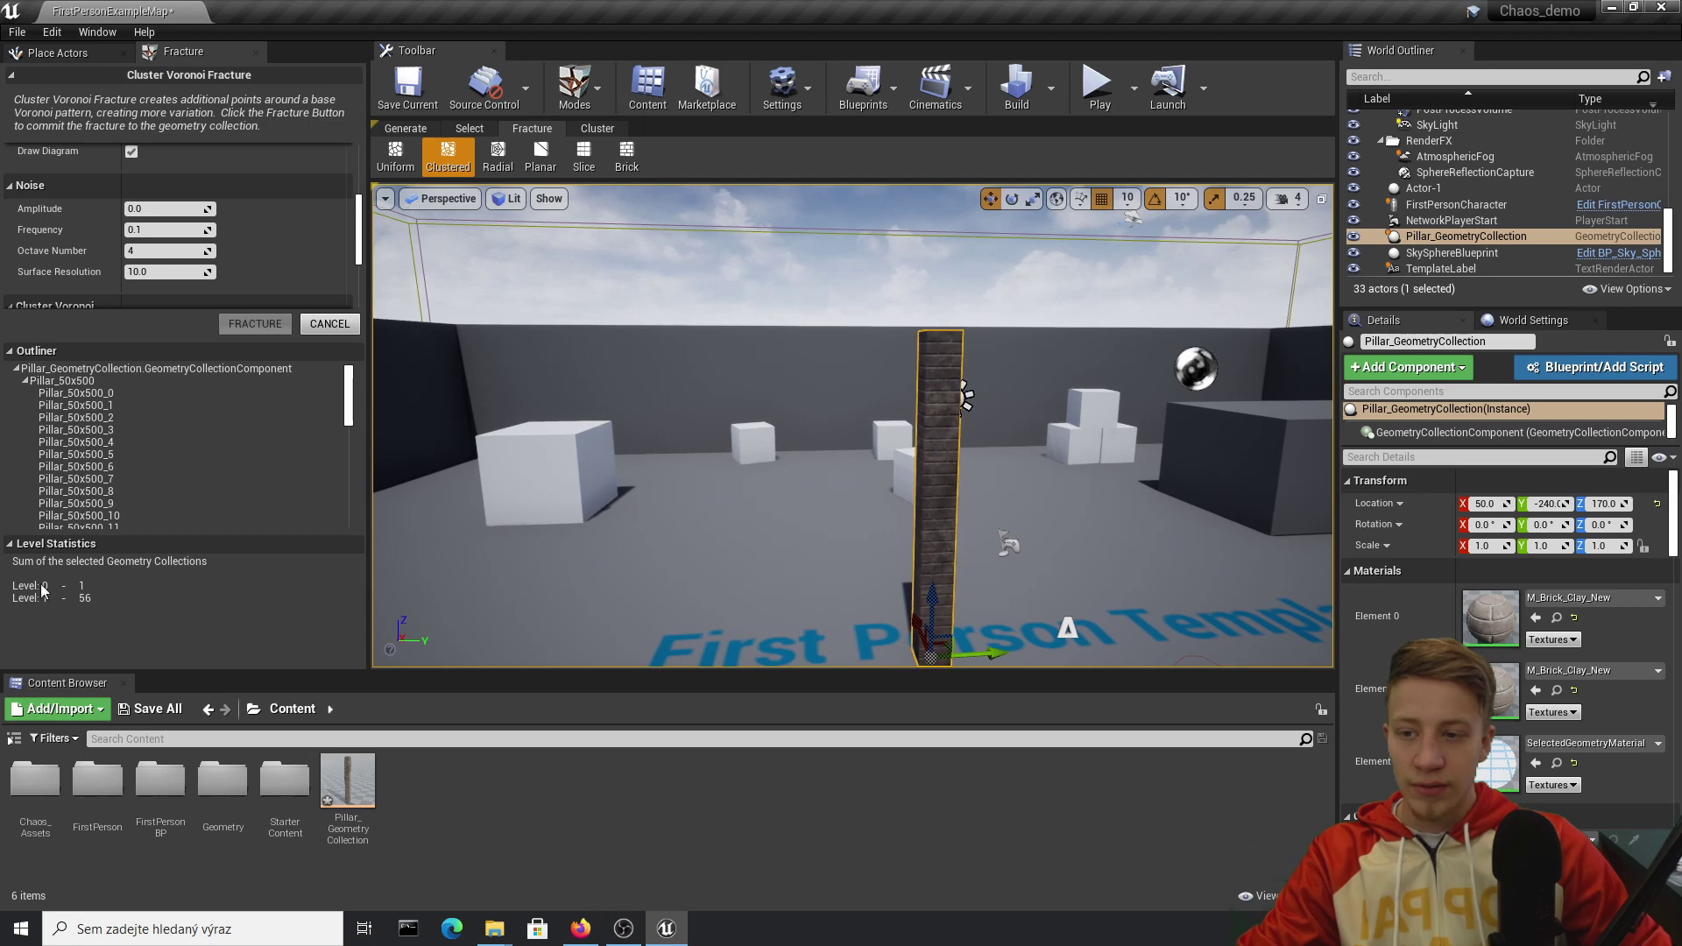
# Save the current map and the modified Pillar_GeometryCollection asset
pyautogui.moveTo(804, 407); pyautogui.dragTo(970, 260, button='right')
pyautogui.hotkey('ctrl', 's')
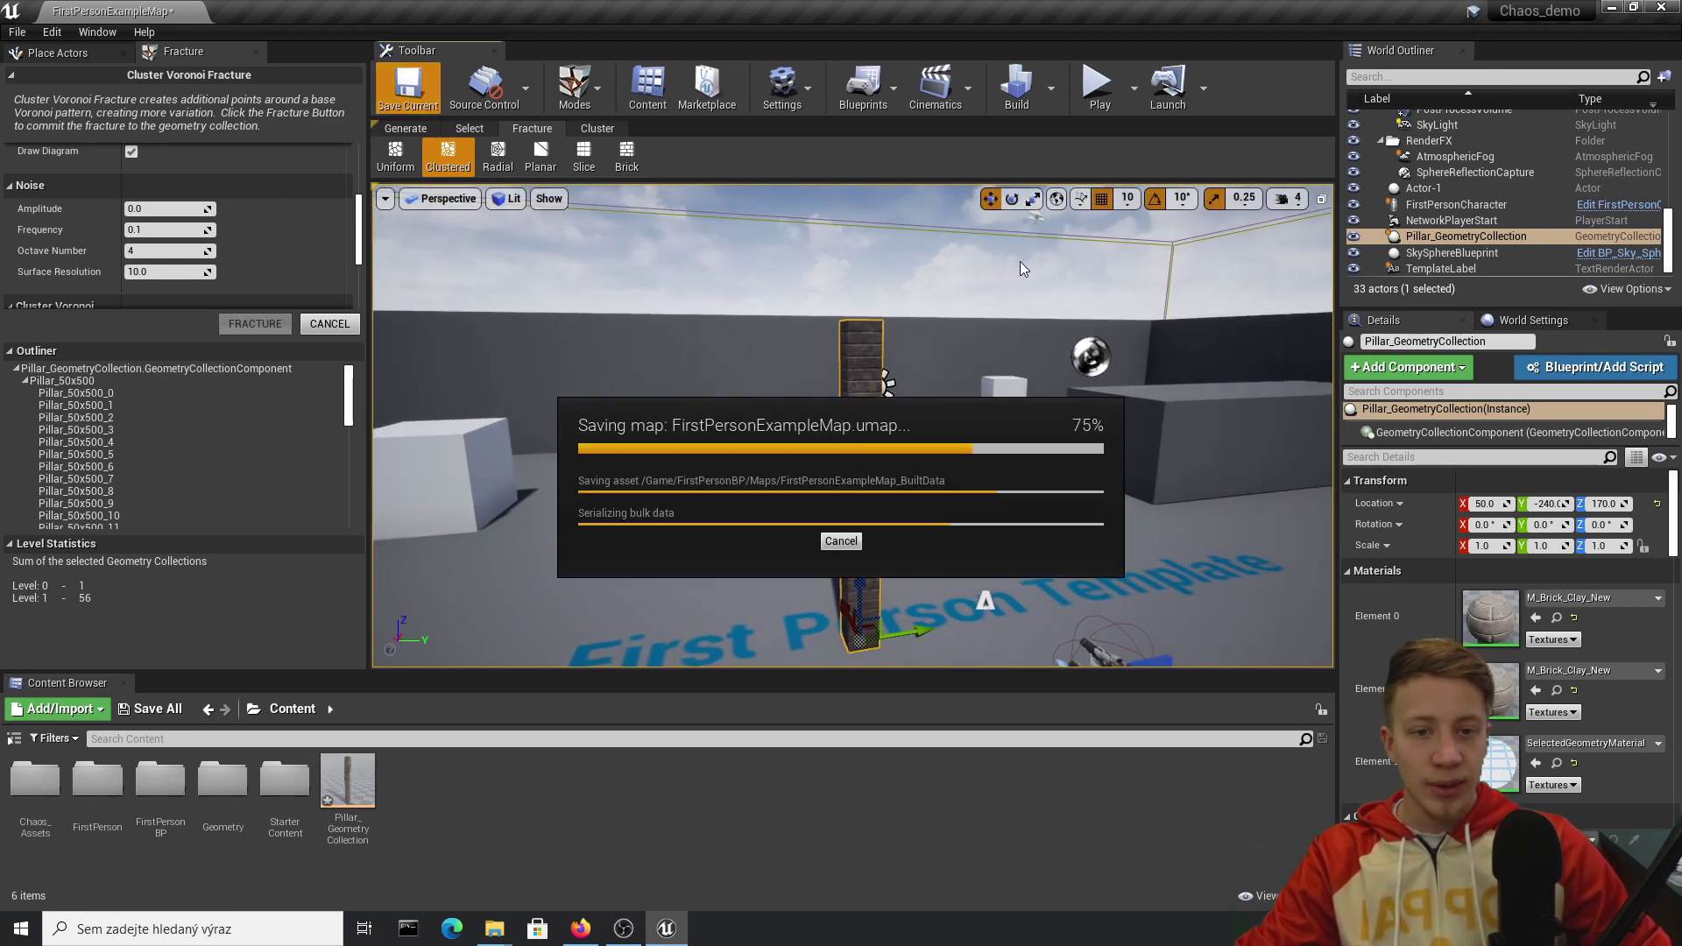
pyautogui.click(162, 709)
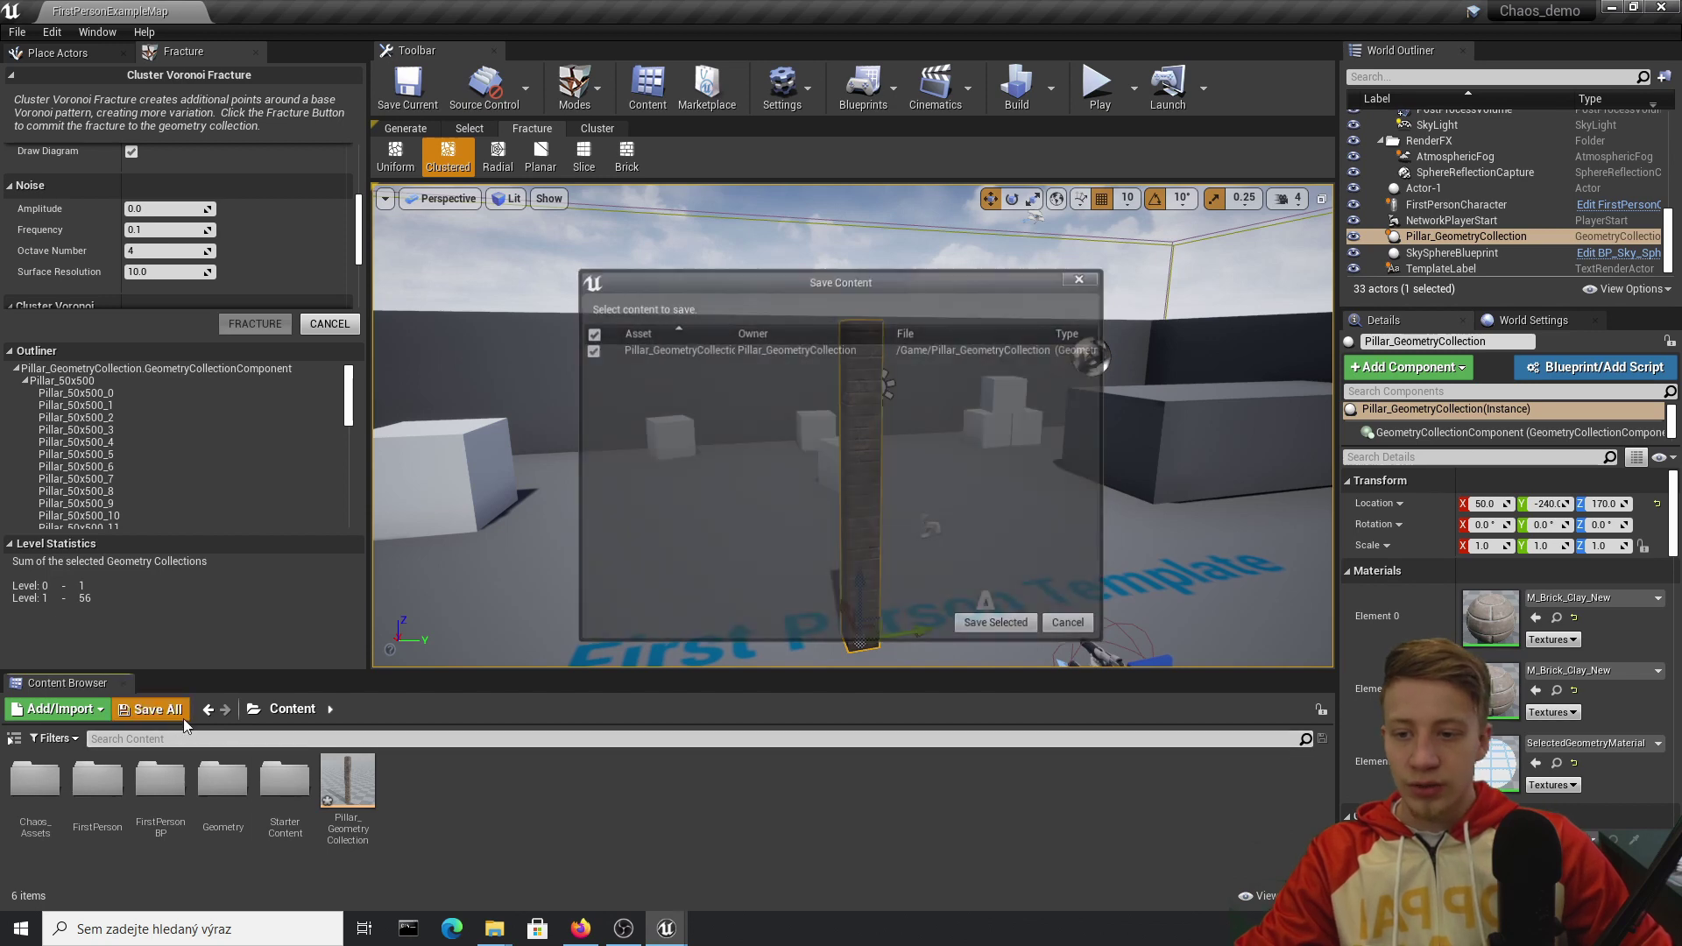
pyautogui.click(1005, 622)
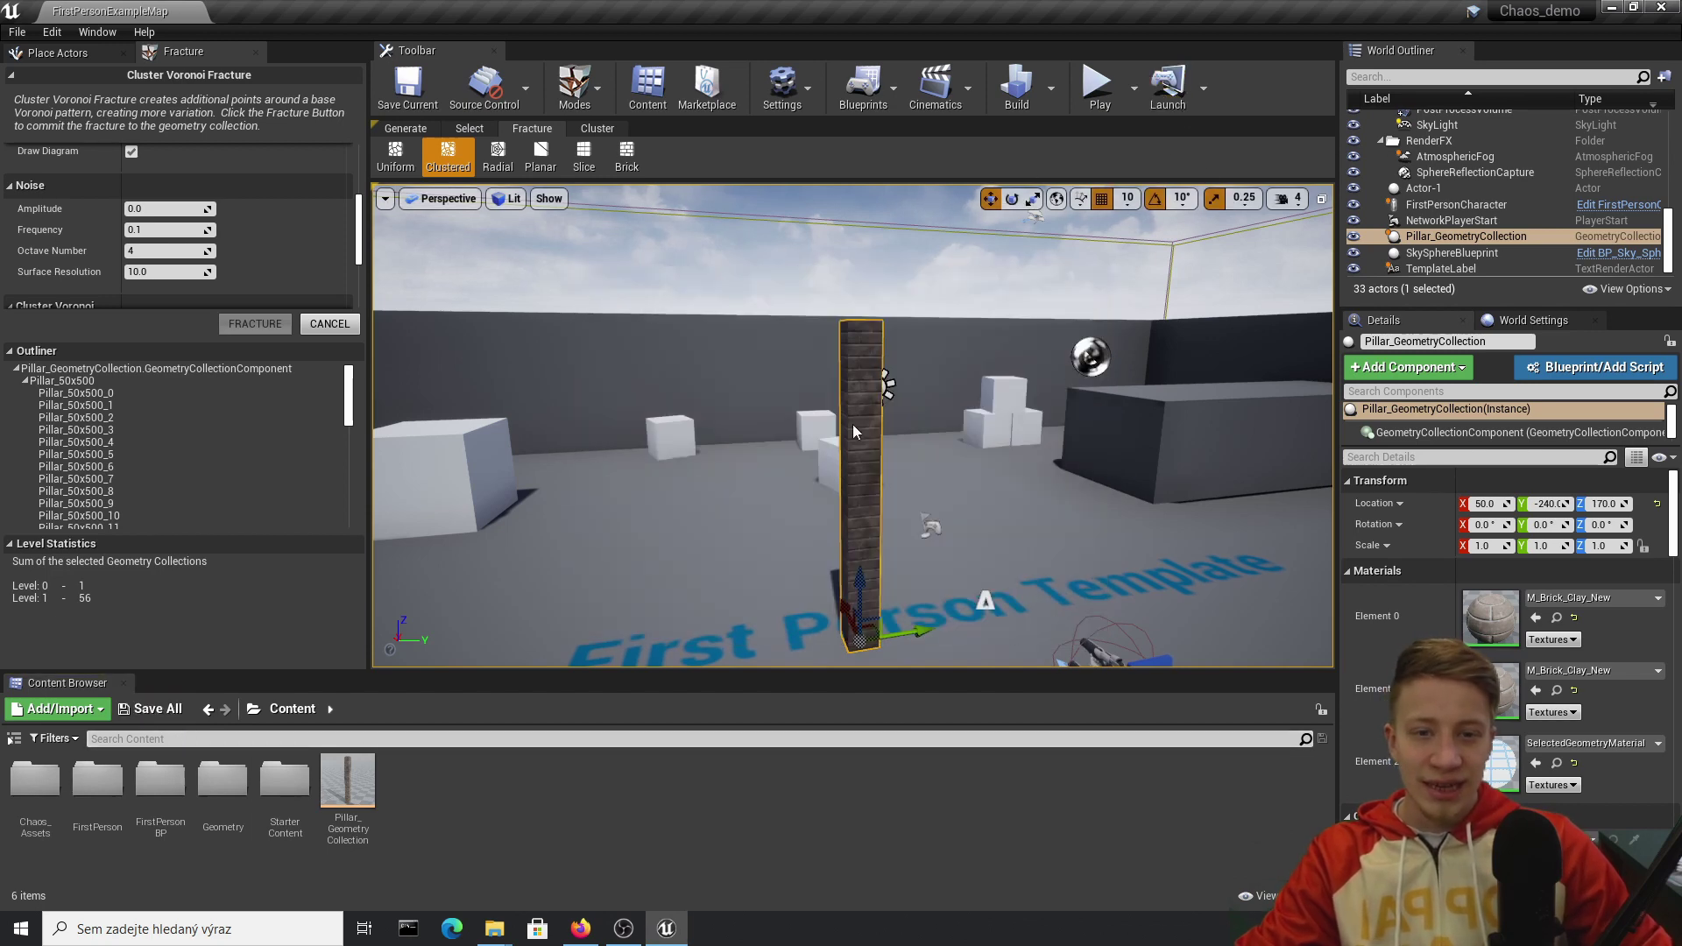
# Switch from fracture editing to object selection mode and raise the pillar above the floor to Z 350
pyautogui.click(875, 566)
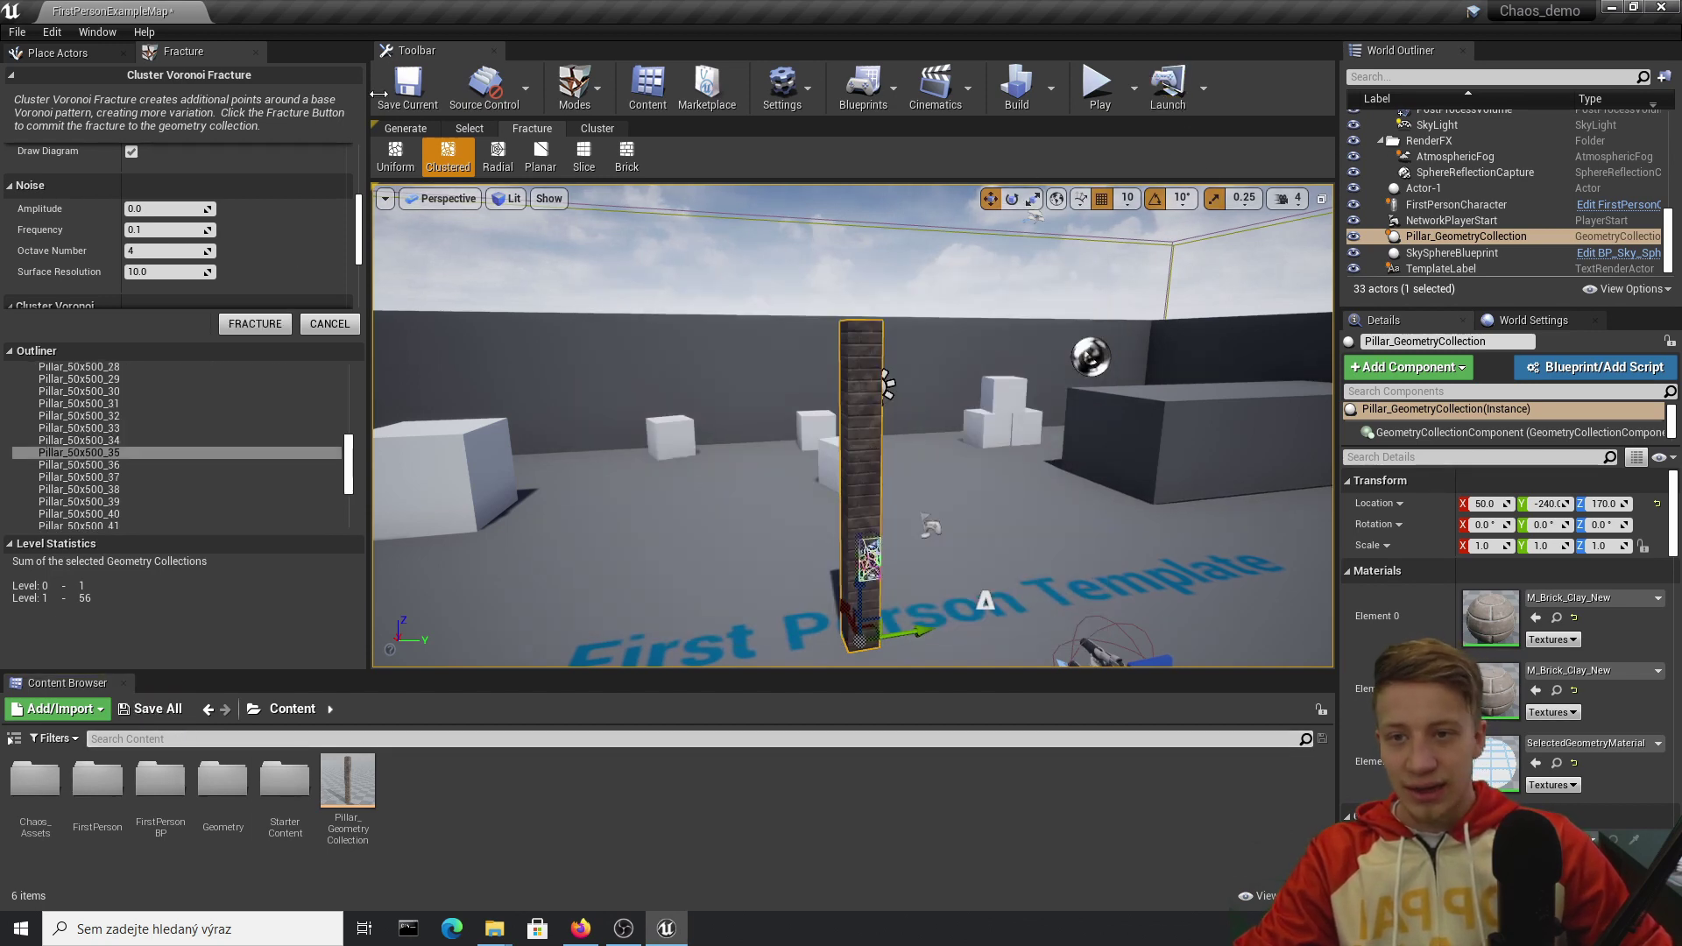
pyautogui.click(469, 128)
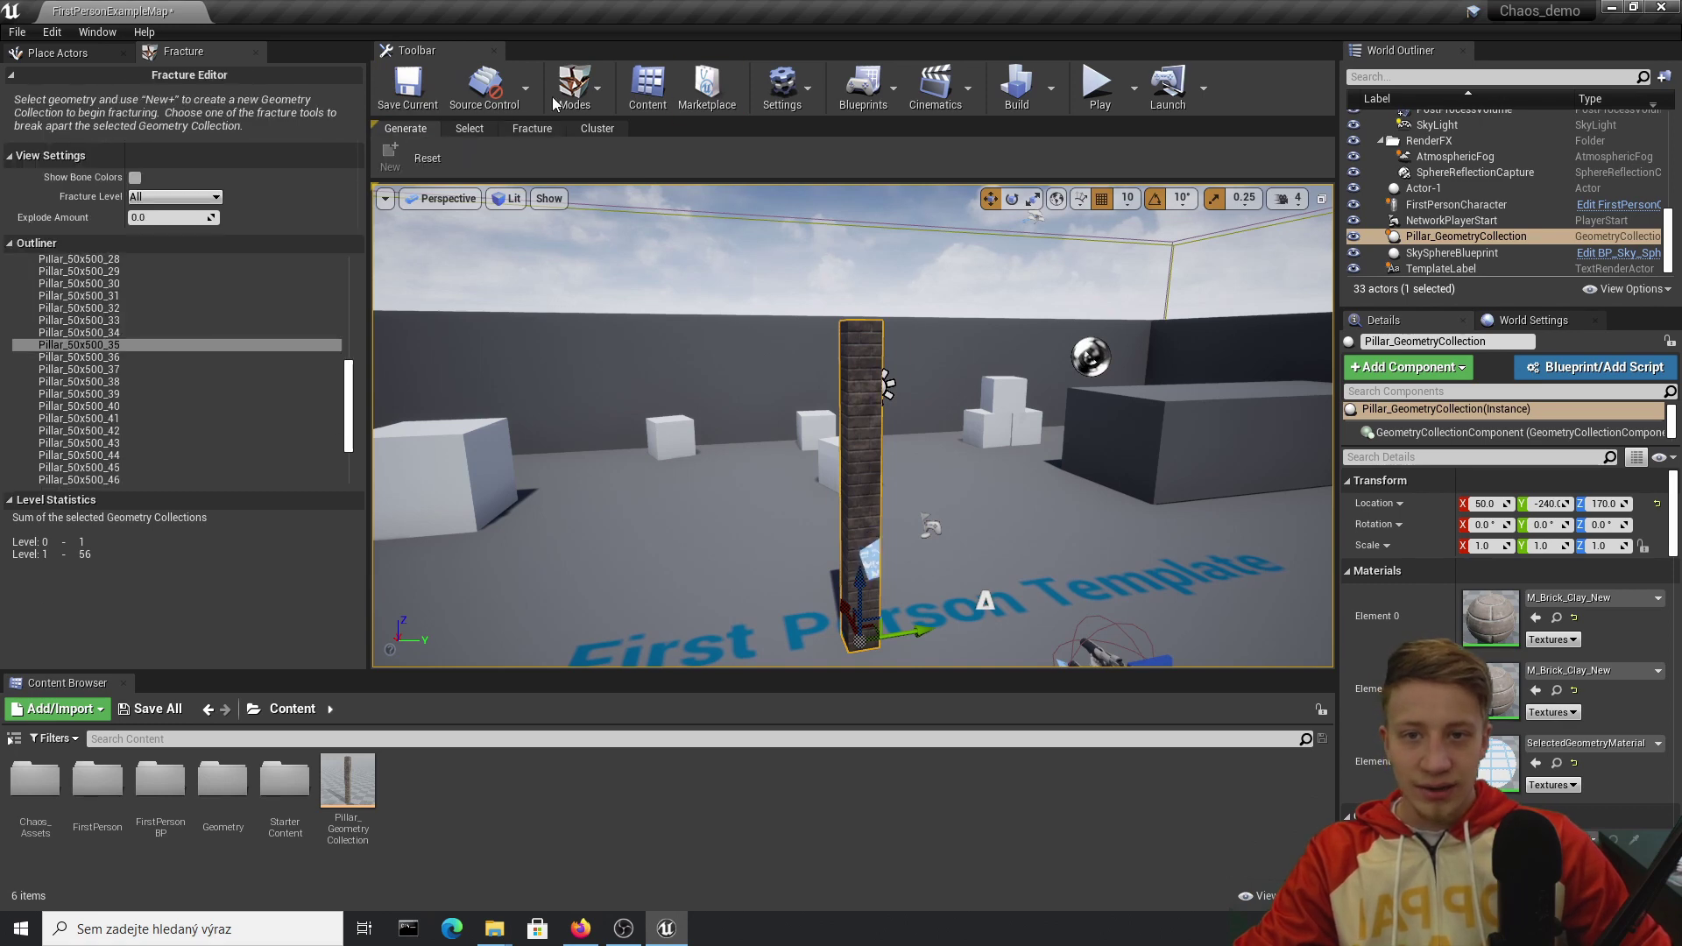
pyautogui.click(596, 92)
pyautogui.click(645, 136)
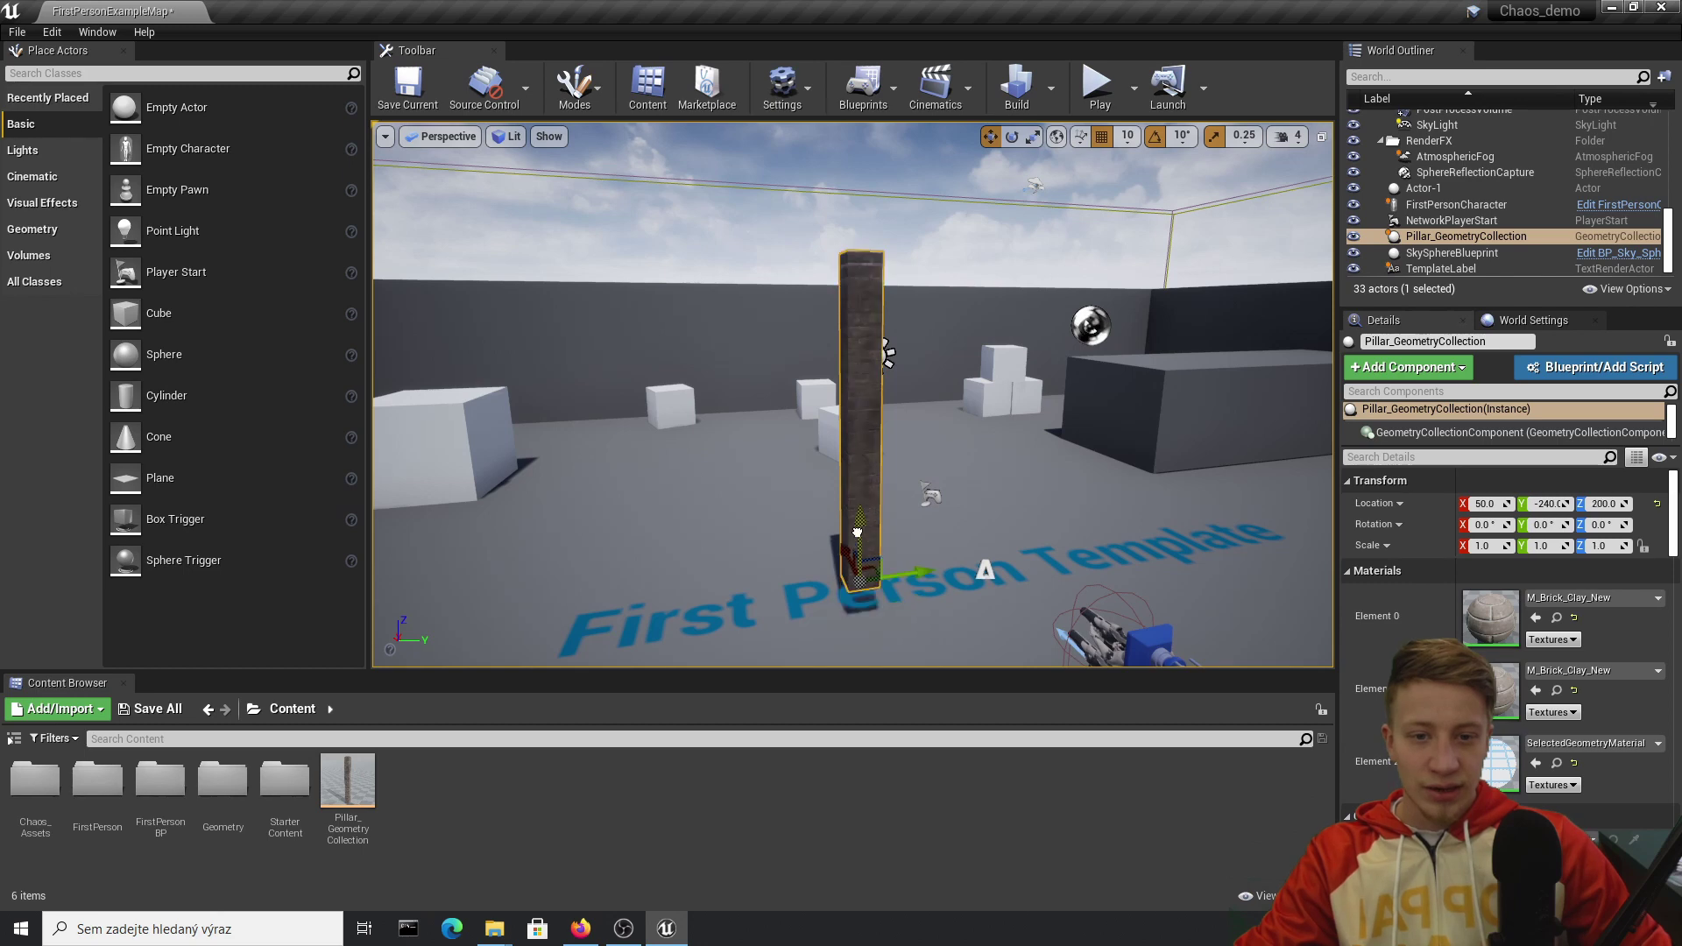
pyautogui.moveTo(857, 532); pyautogui.dragTo(859, 454)
# Simulate the level, watch the raised pillar fall and break apart from several angles, and stop the simulation
pyautogui.click(1131, 86)
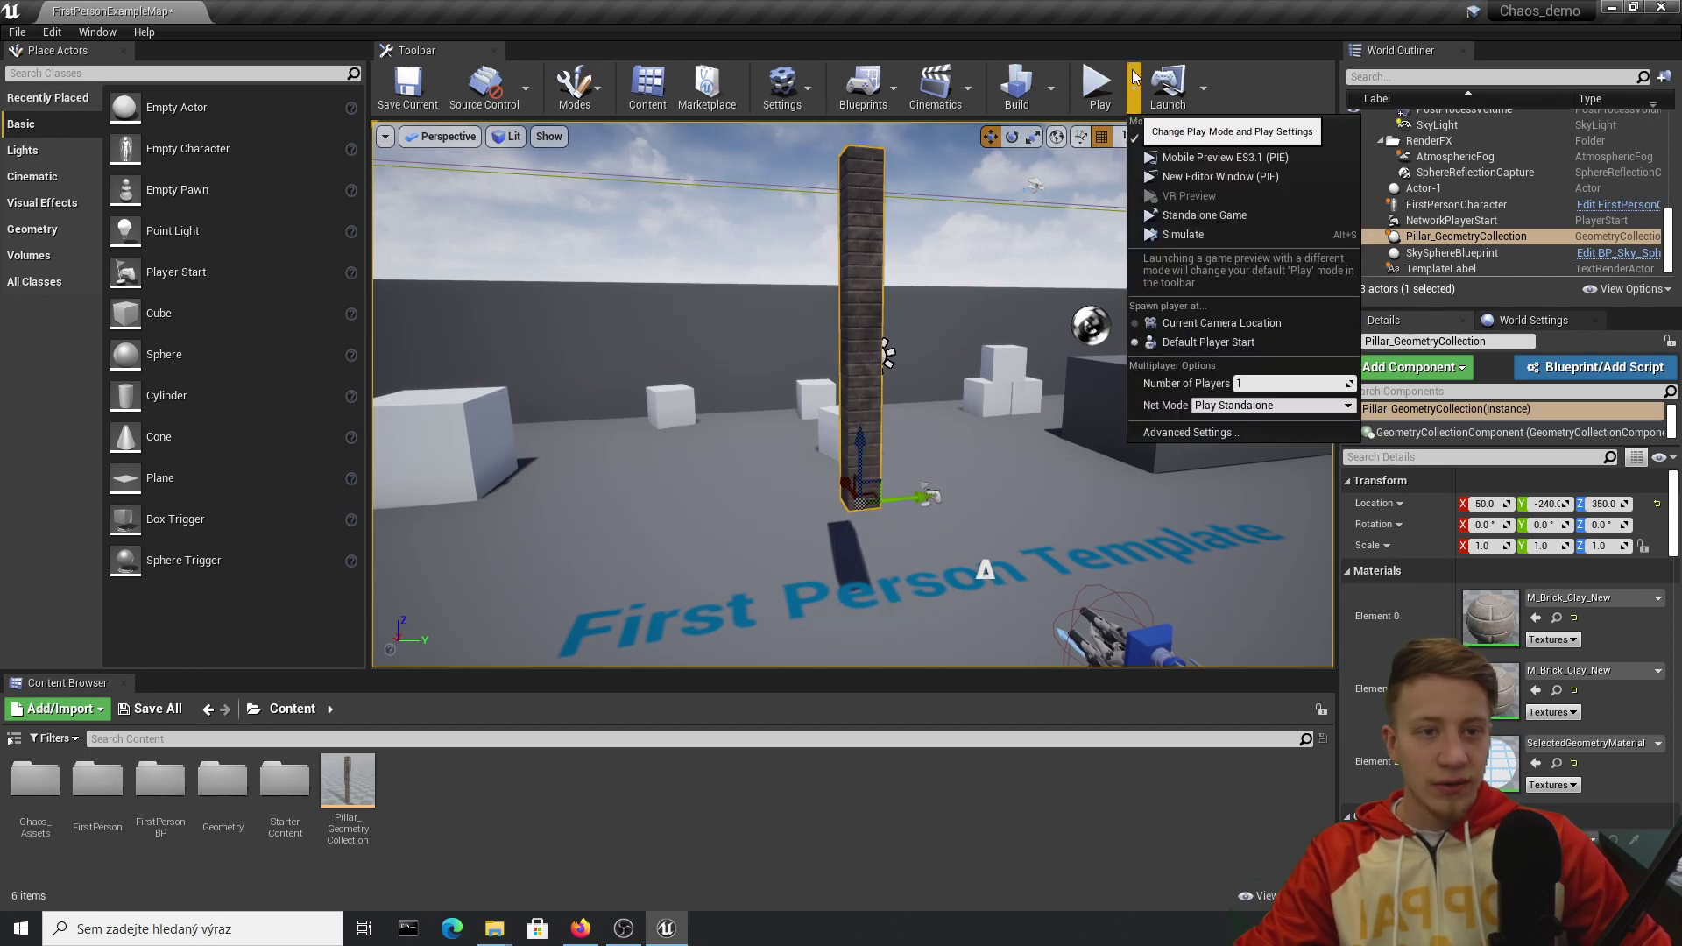
pyautogui.click(1175, 235)
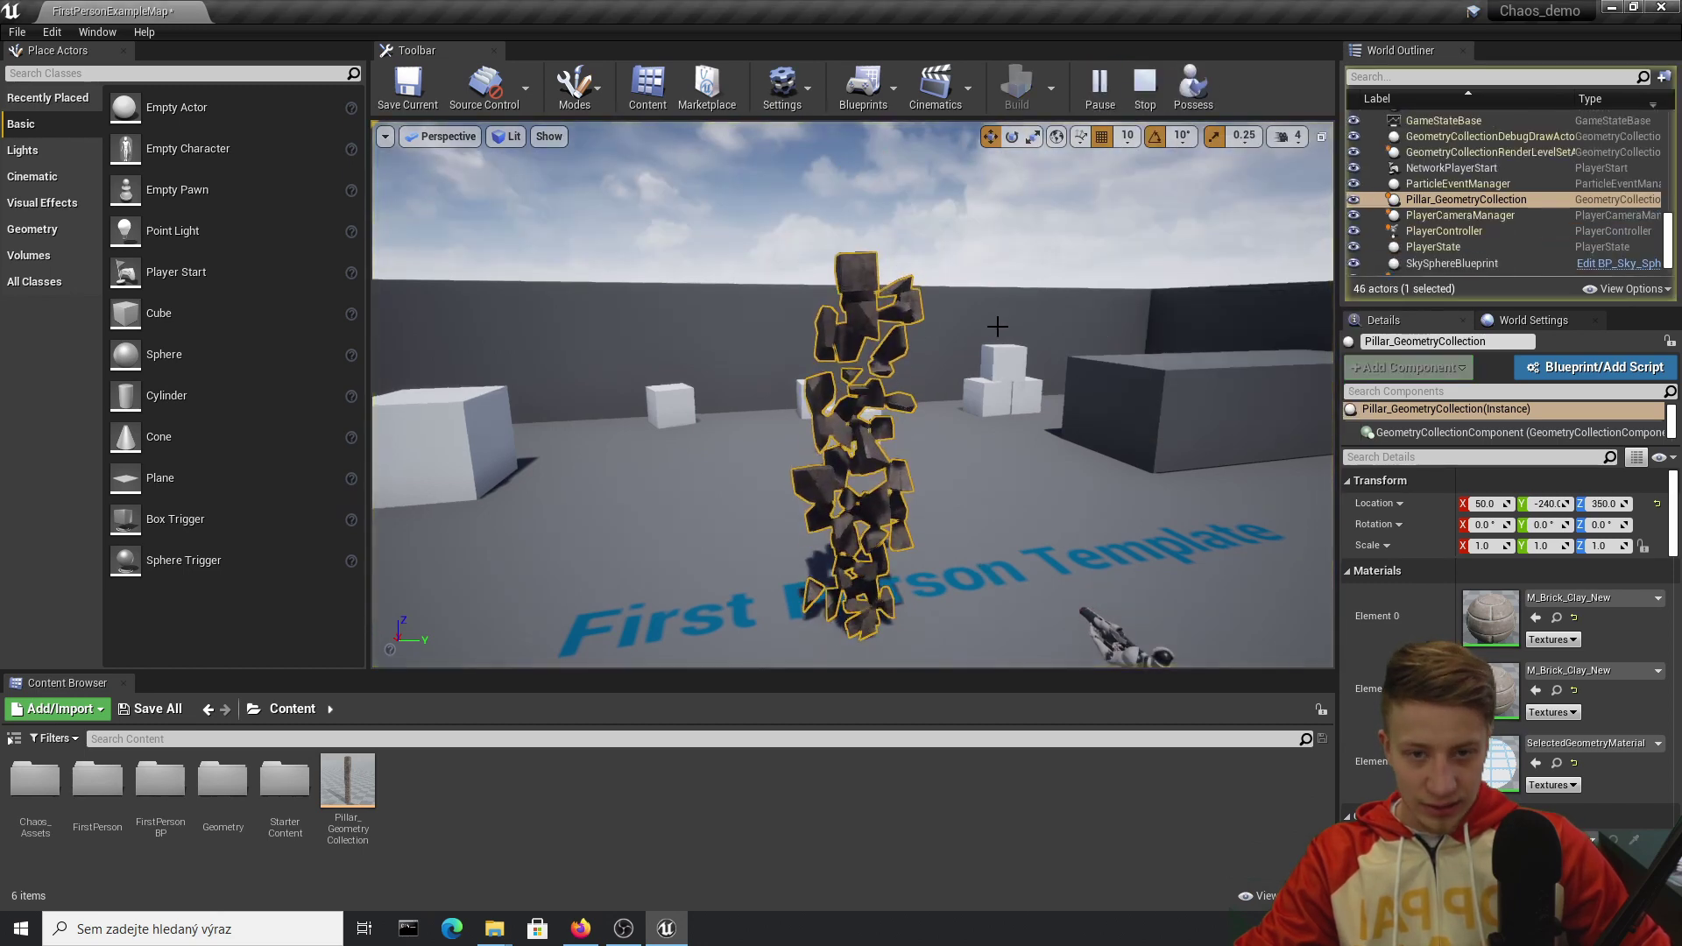
pyautogui.moveTo(996, 327); pyautogui.dragTo(1012, 263, button='right')
pyautogui.press('d')
pyautogui.press('a')
pyautogui.press('d')
pyautogui.press('a')
pyautogui.press('Escape')
pyautogui.press('w')
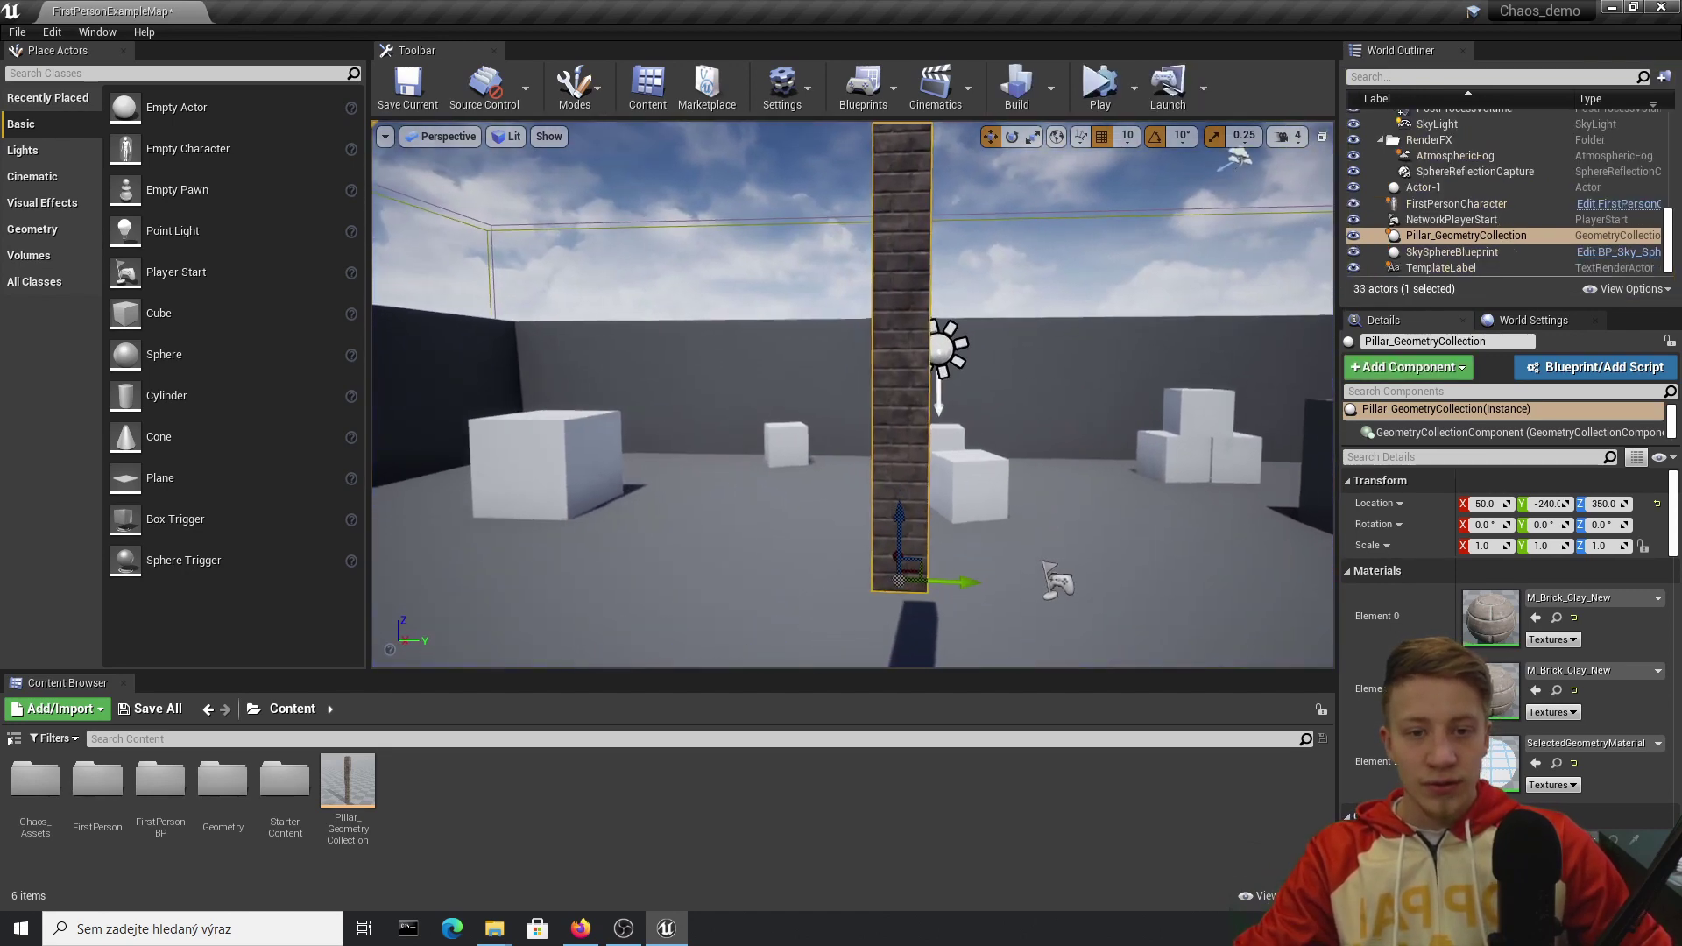
pyautogui.moveTo(867, 377); pyautogui.dragTo(857, 374, button='right')
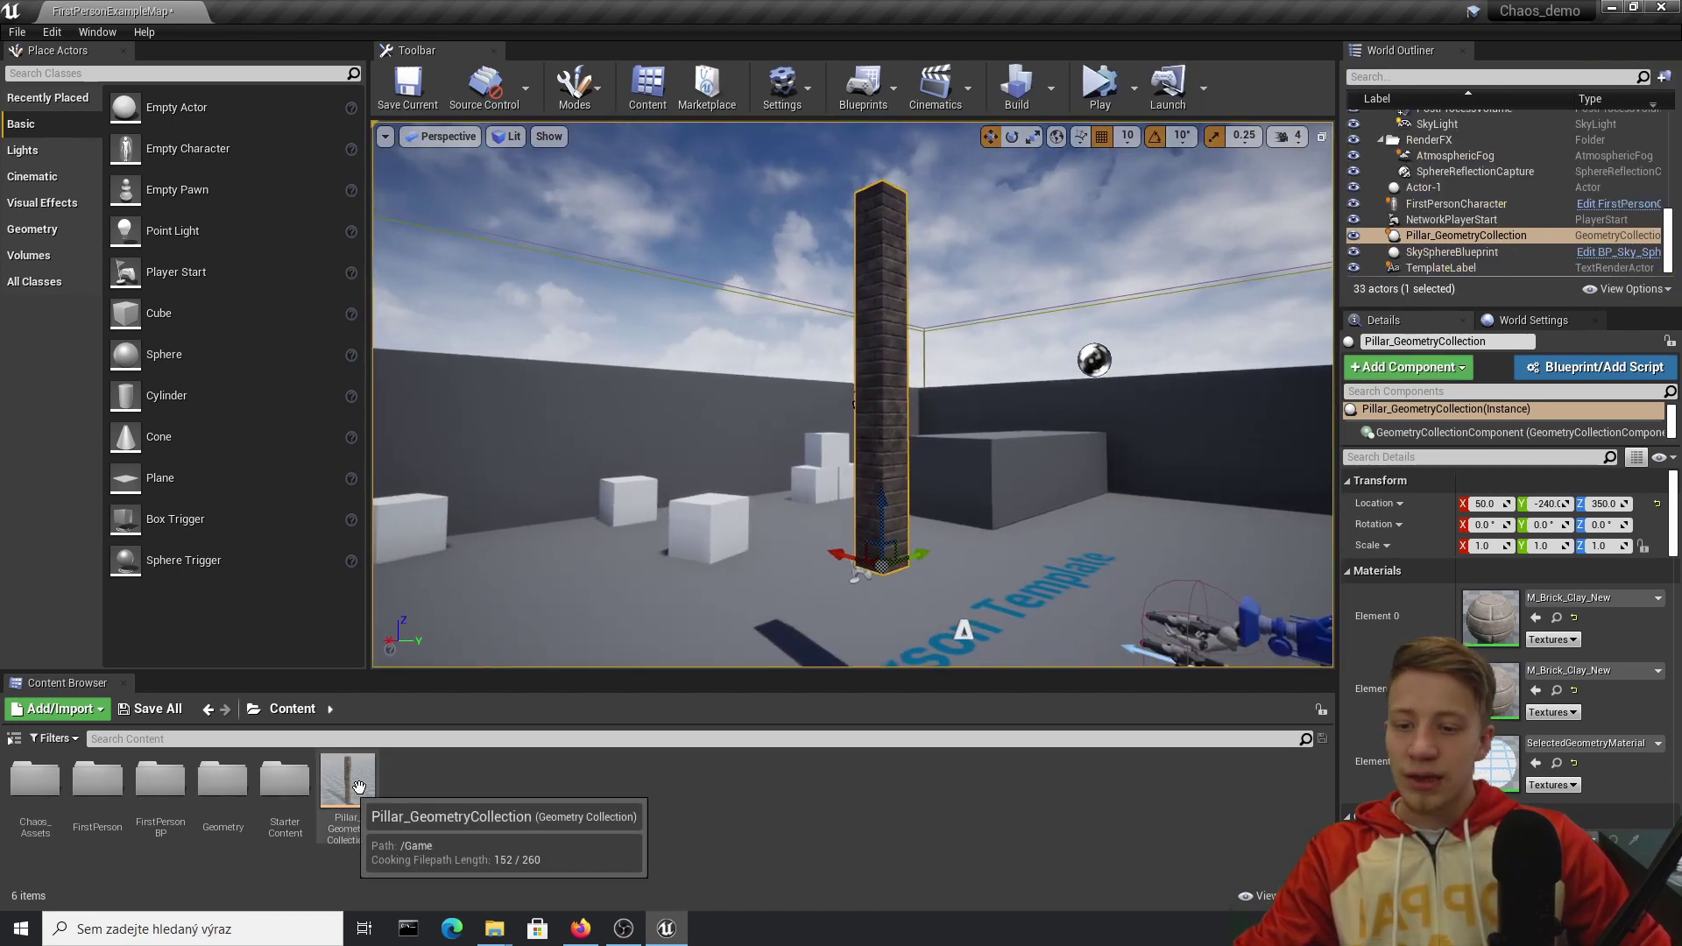
# Open the Pillar_GeometryCollection asset and review its Collision Type options, keeping Implicit-Implicit
pyautogui.click(359, 787)
pyautogui.doubleClick(348, 784)
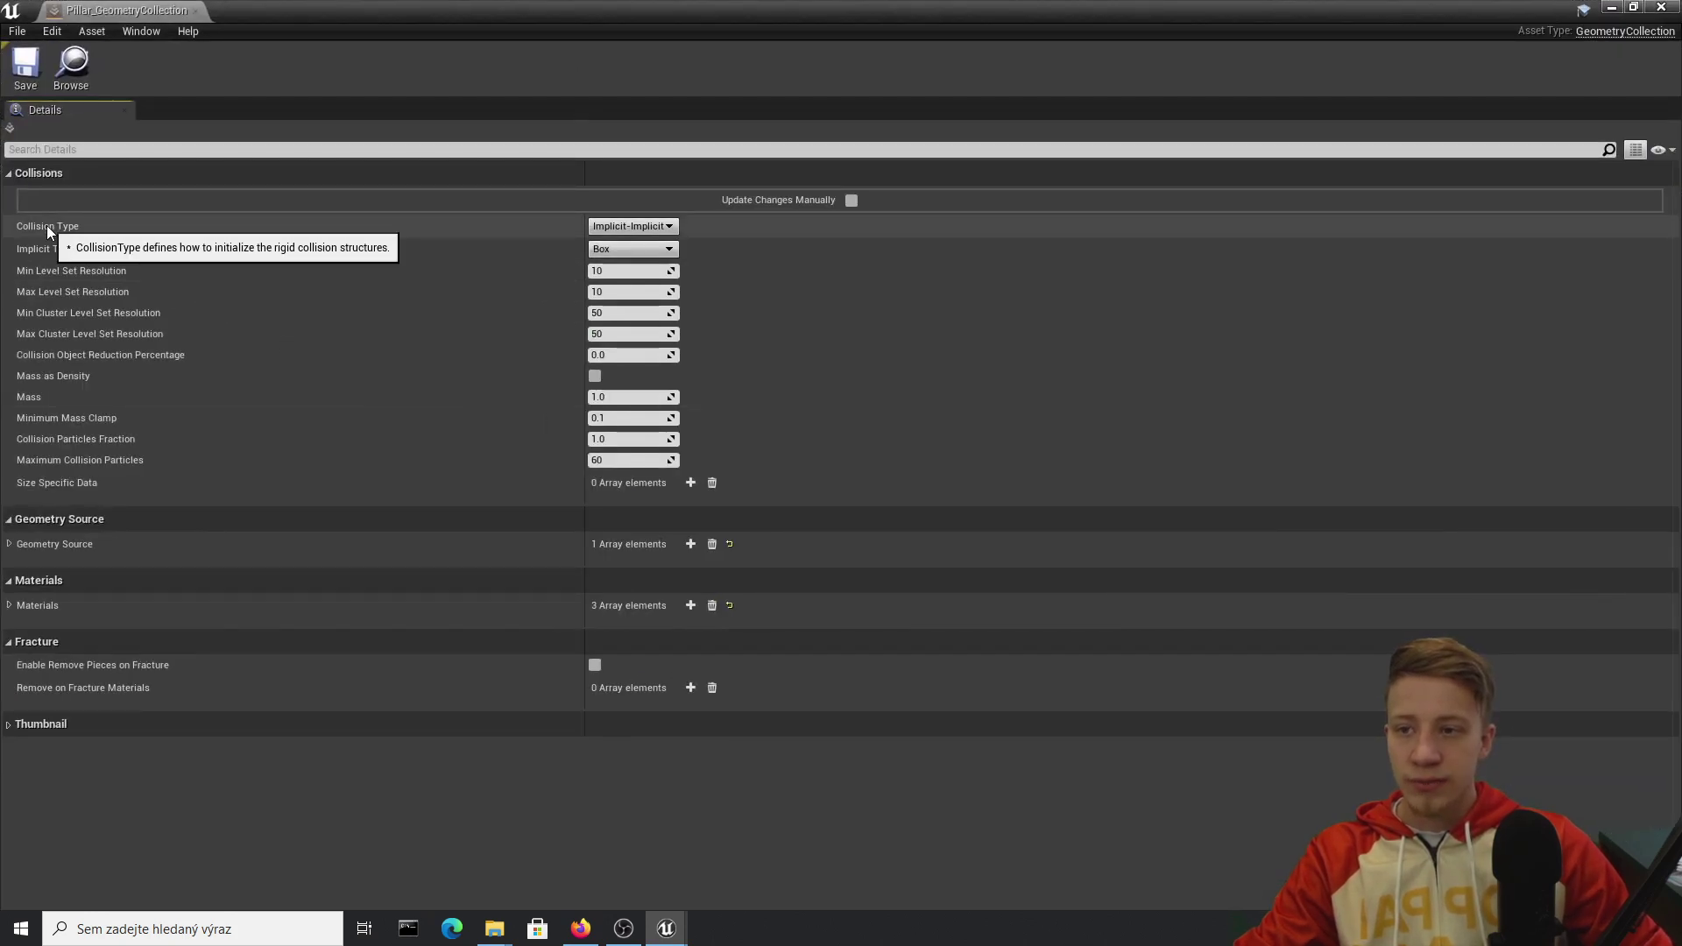
pyautogui.click(627, 226)
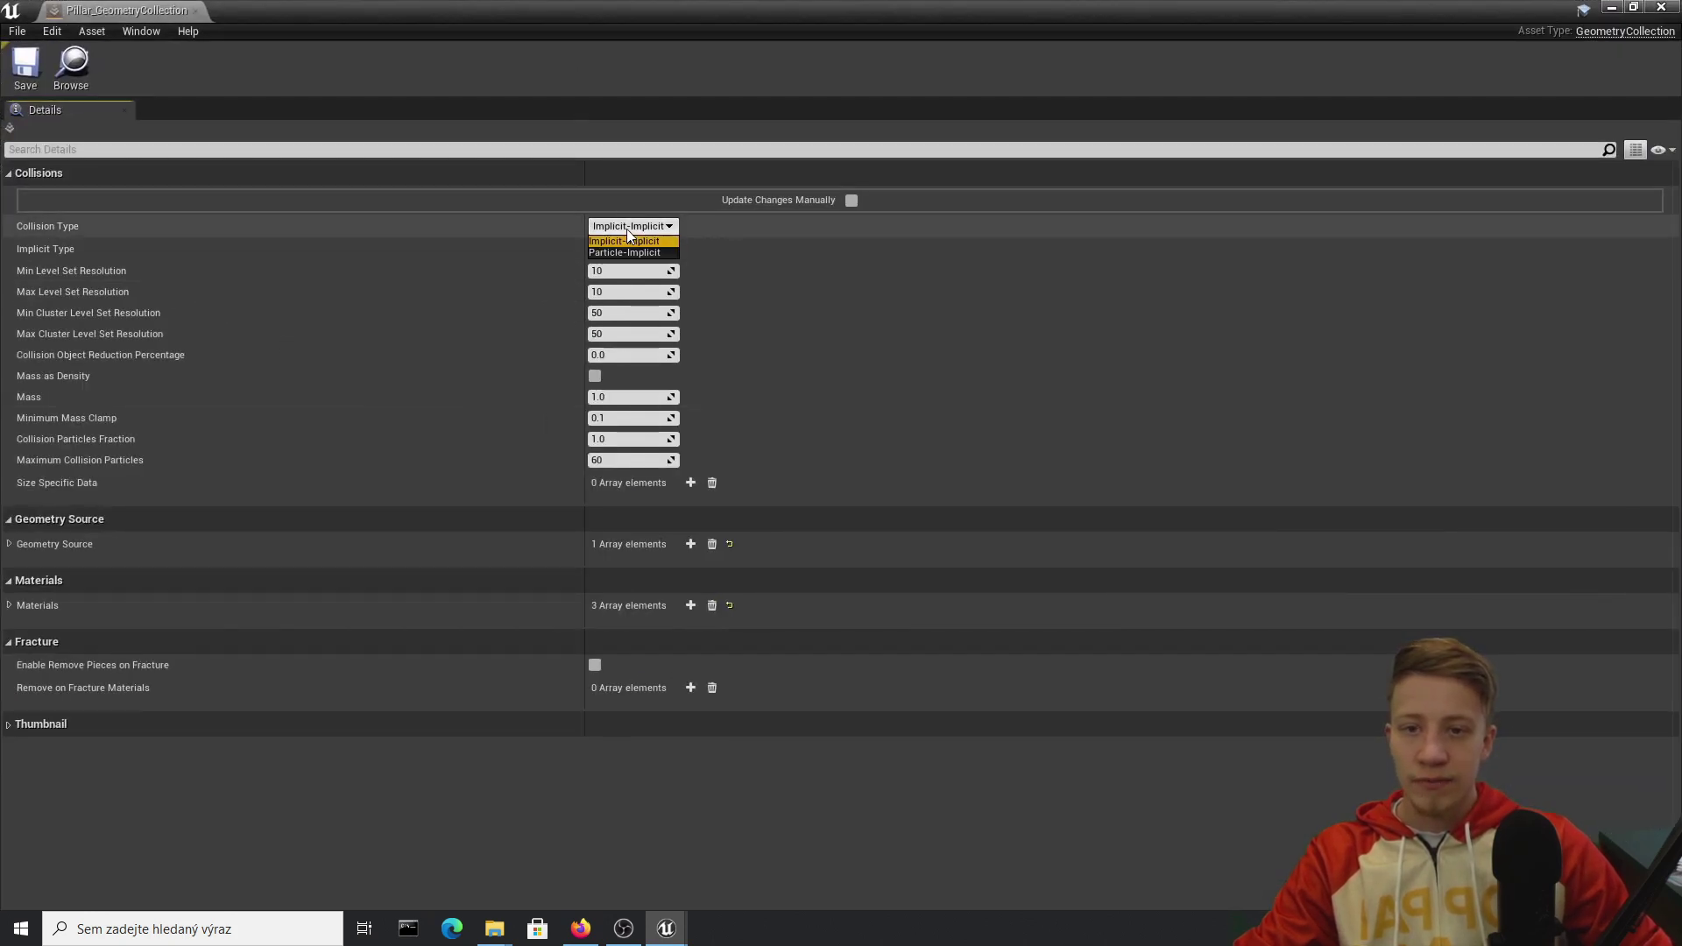
pyautogui.click(829, 239)
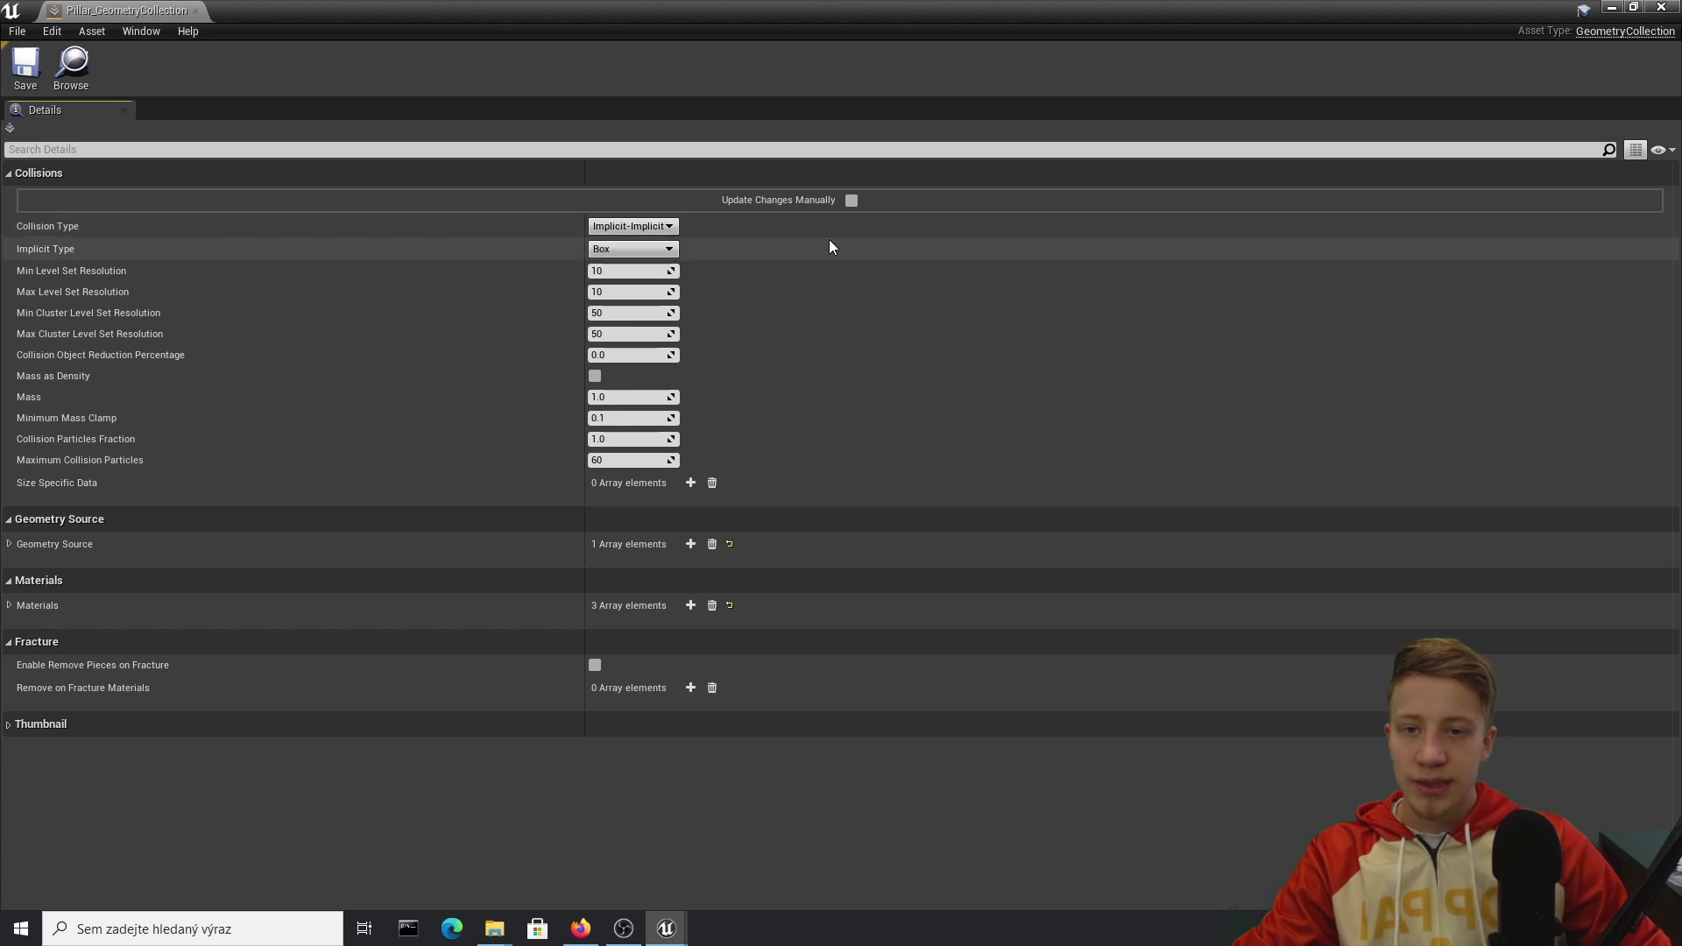
pyautogui.click(622, 226)
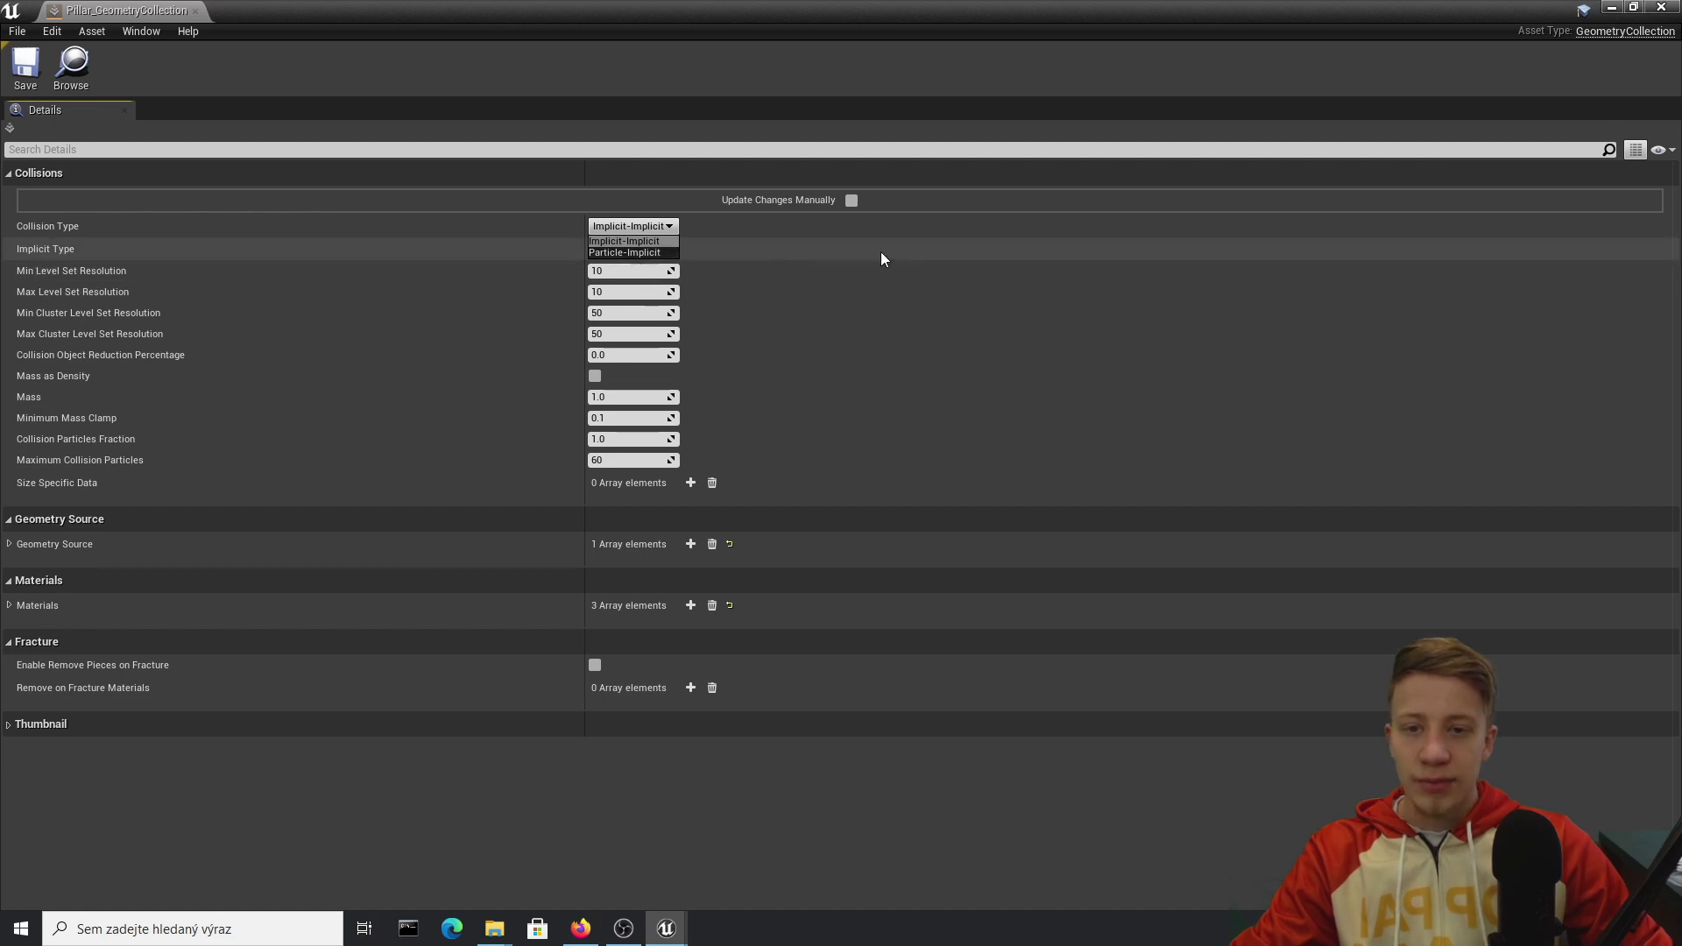
pyautogui.click(648, 240)
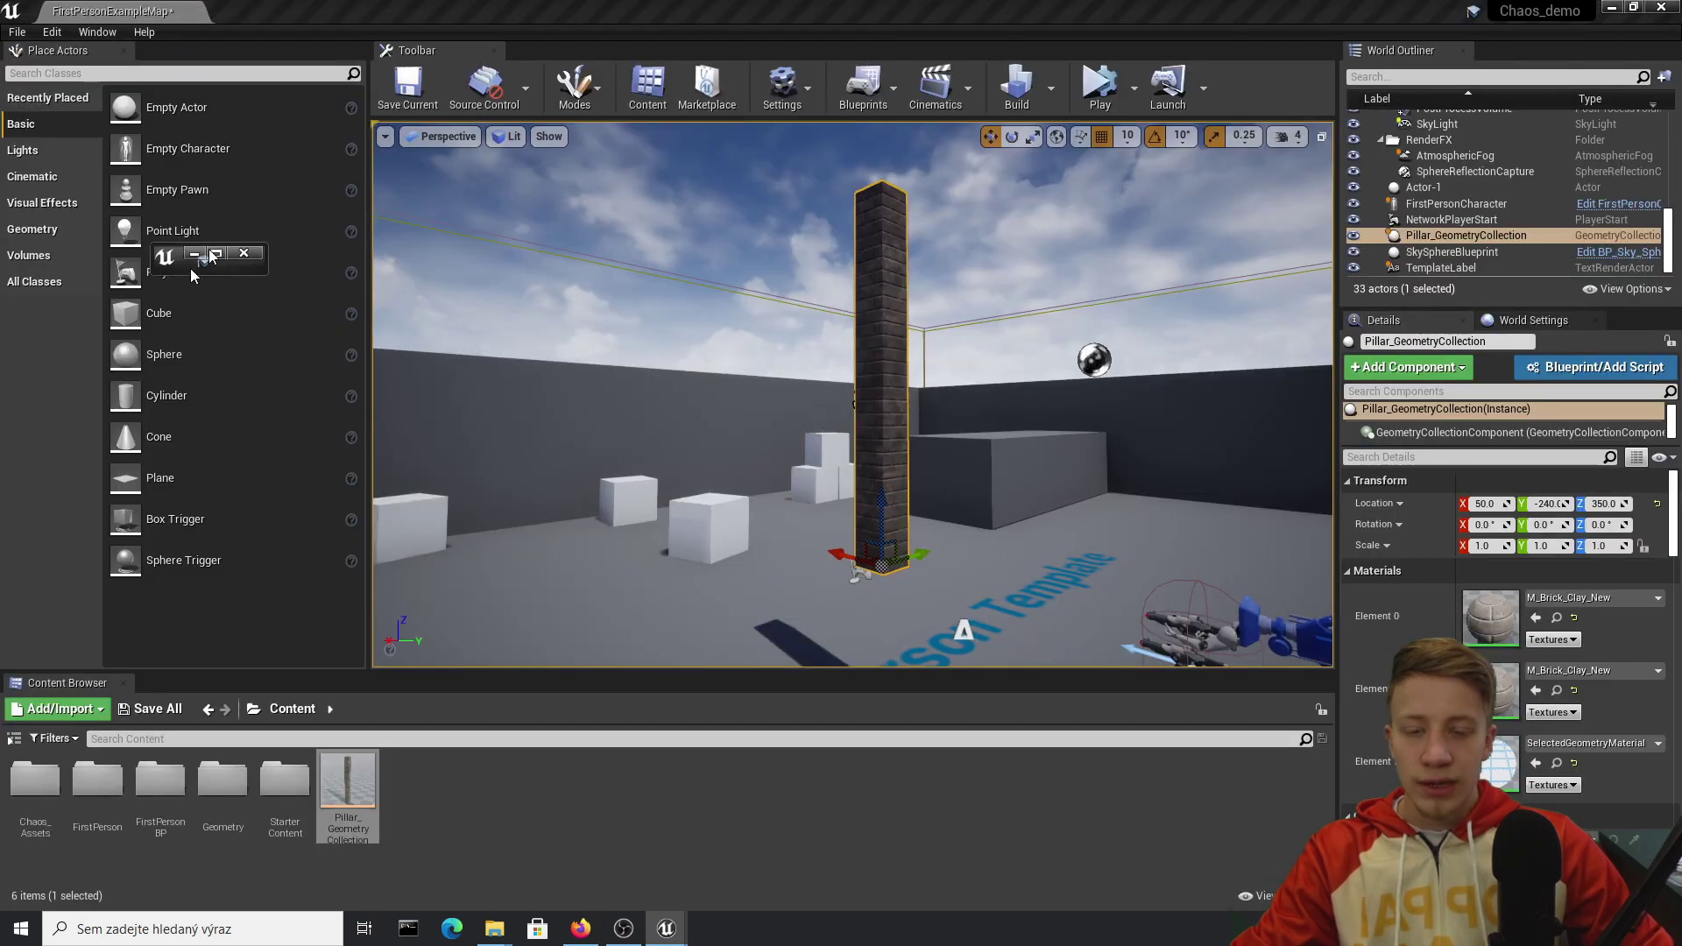
# Arrange the Pillar_GeometryCollection asset window beside the level viewport with the pillar in view
pyautogui.moveTo(191, 270); pyautogui.dragTo(2, 268)
pyautogui.click(1190, 26)
pyautogui.moveTo(1096, 454); pyautogui.dragTo(1007, 543, button='right')
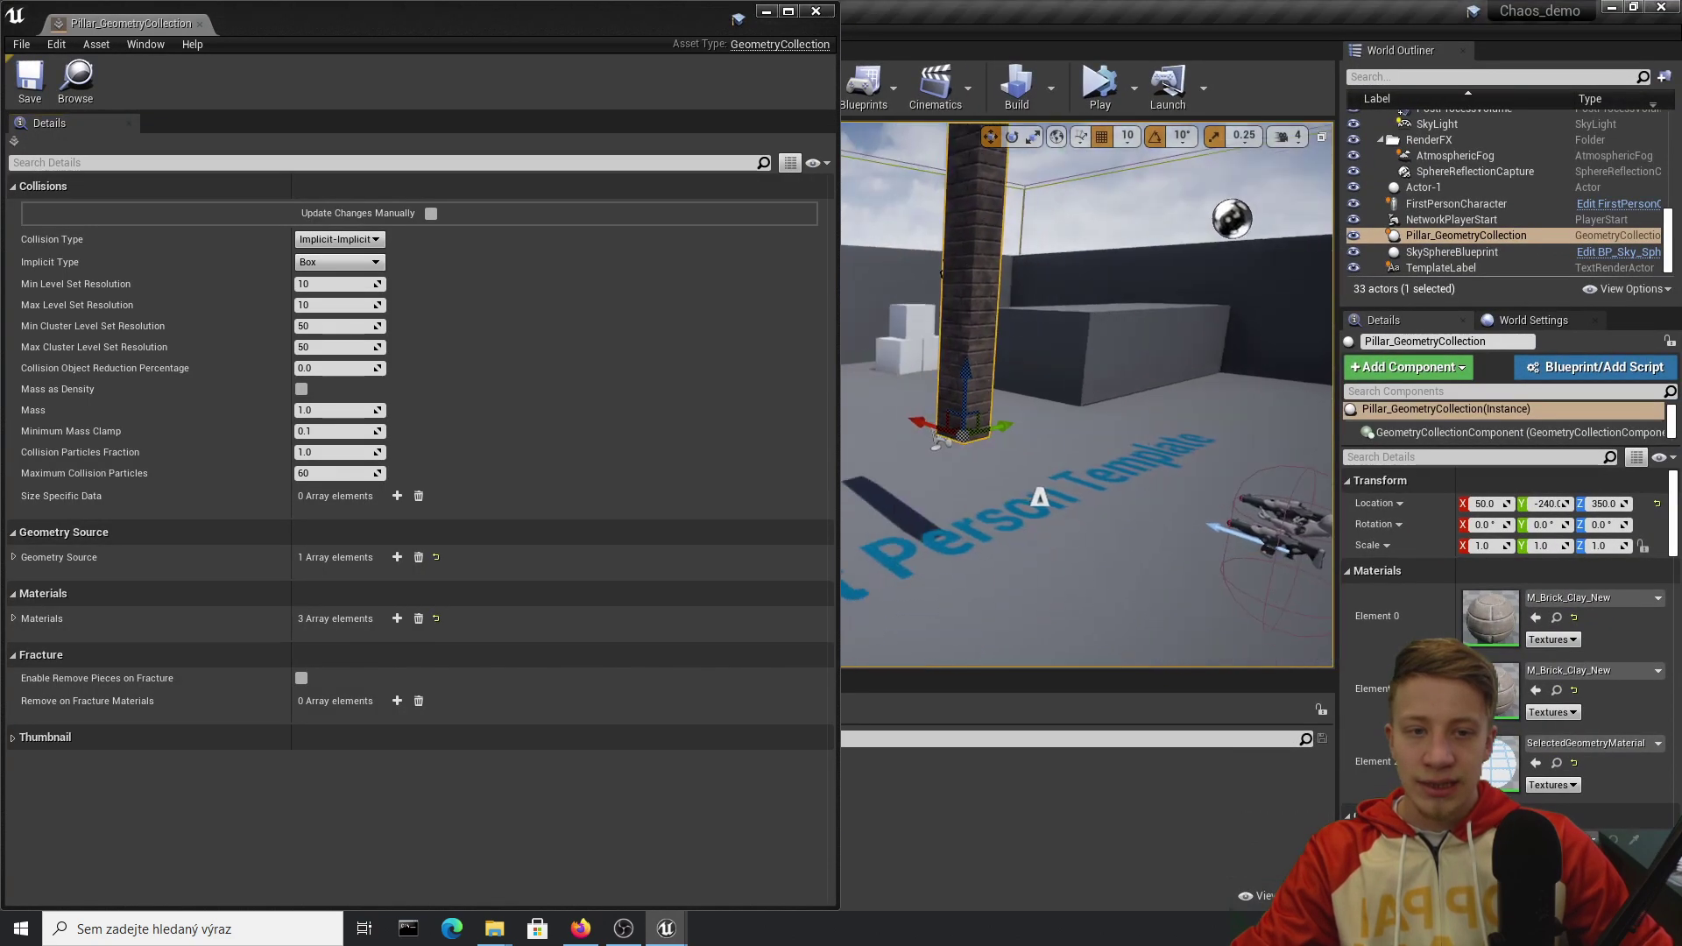
# Simulate the pillar's collapse twice with the Box implicit type, examine how the pieces collide and land, and stop each run
pyautogui.click(1121, 88)
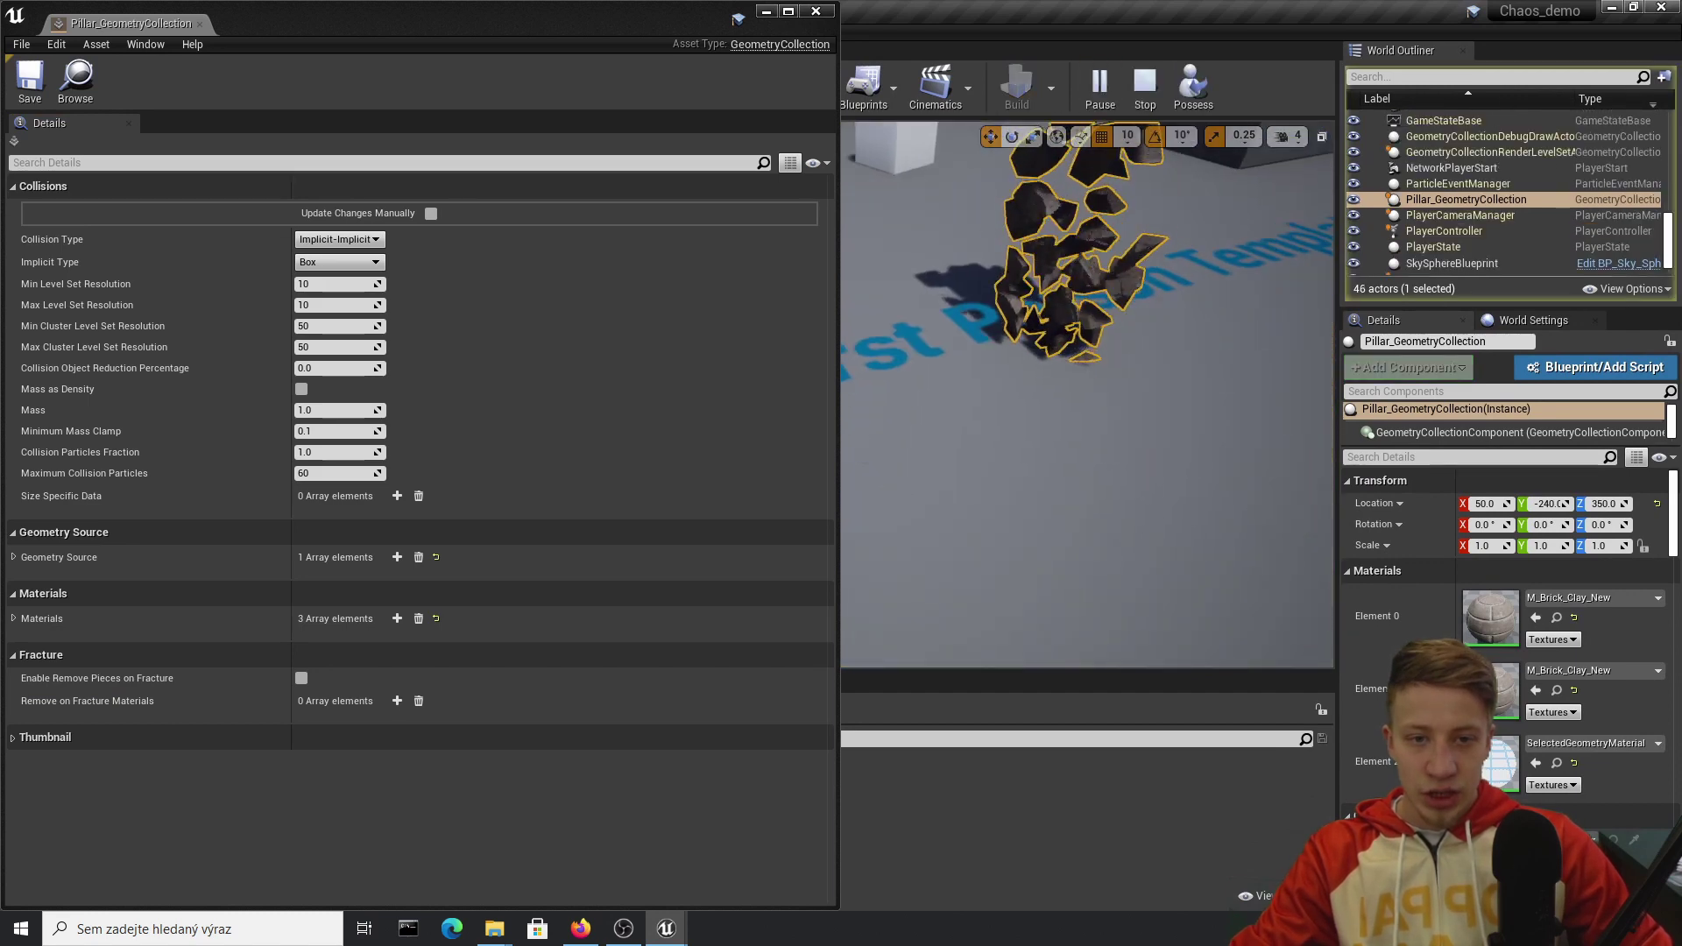
pyautogui.moveTo(988, 451); pyautogui.dragTo(1087, 593, button='right')
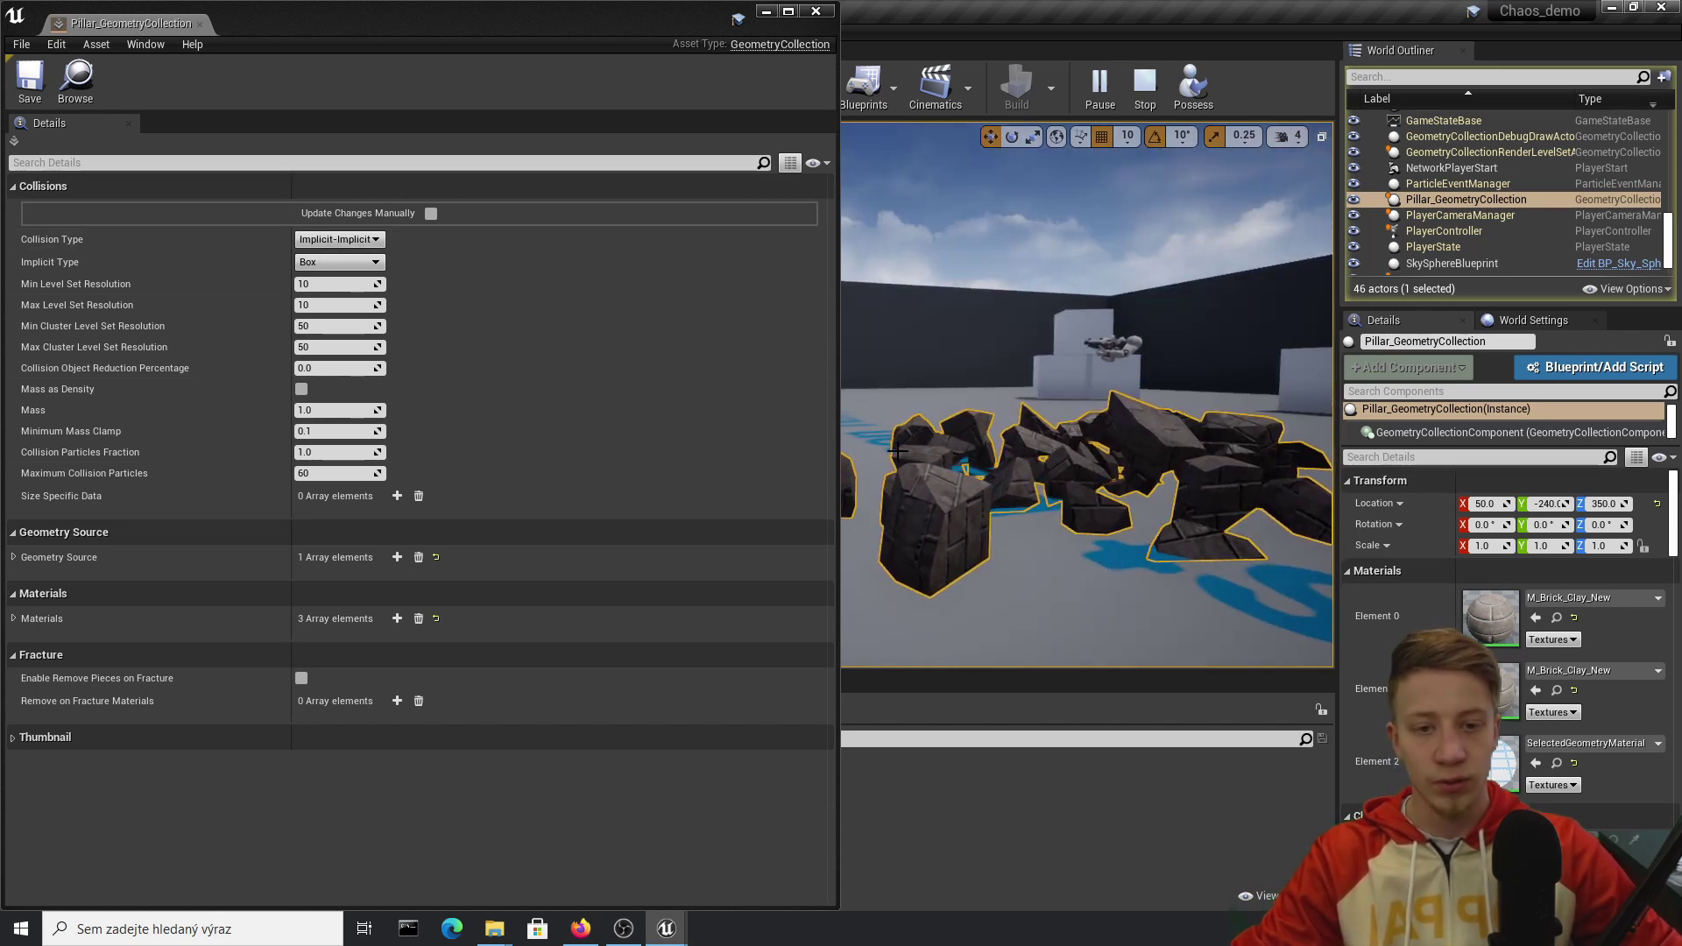
pyautogui.moveTo(897, 451); pyautogui.dragTo(884, 394, button='right')
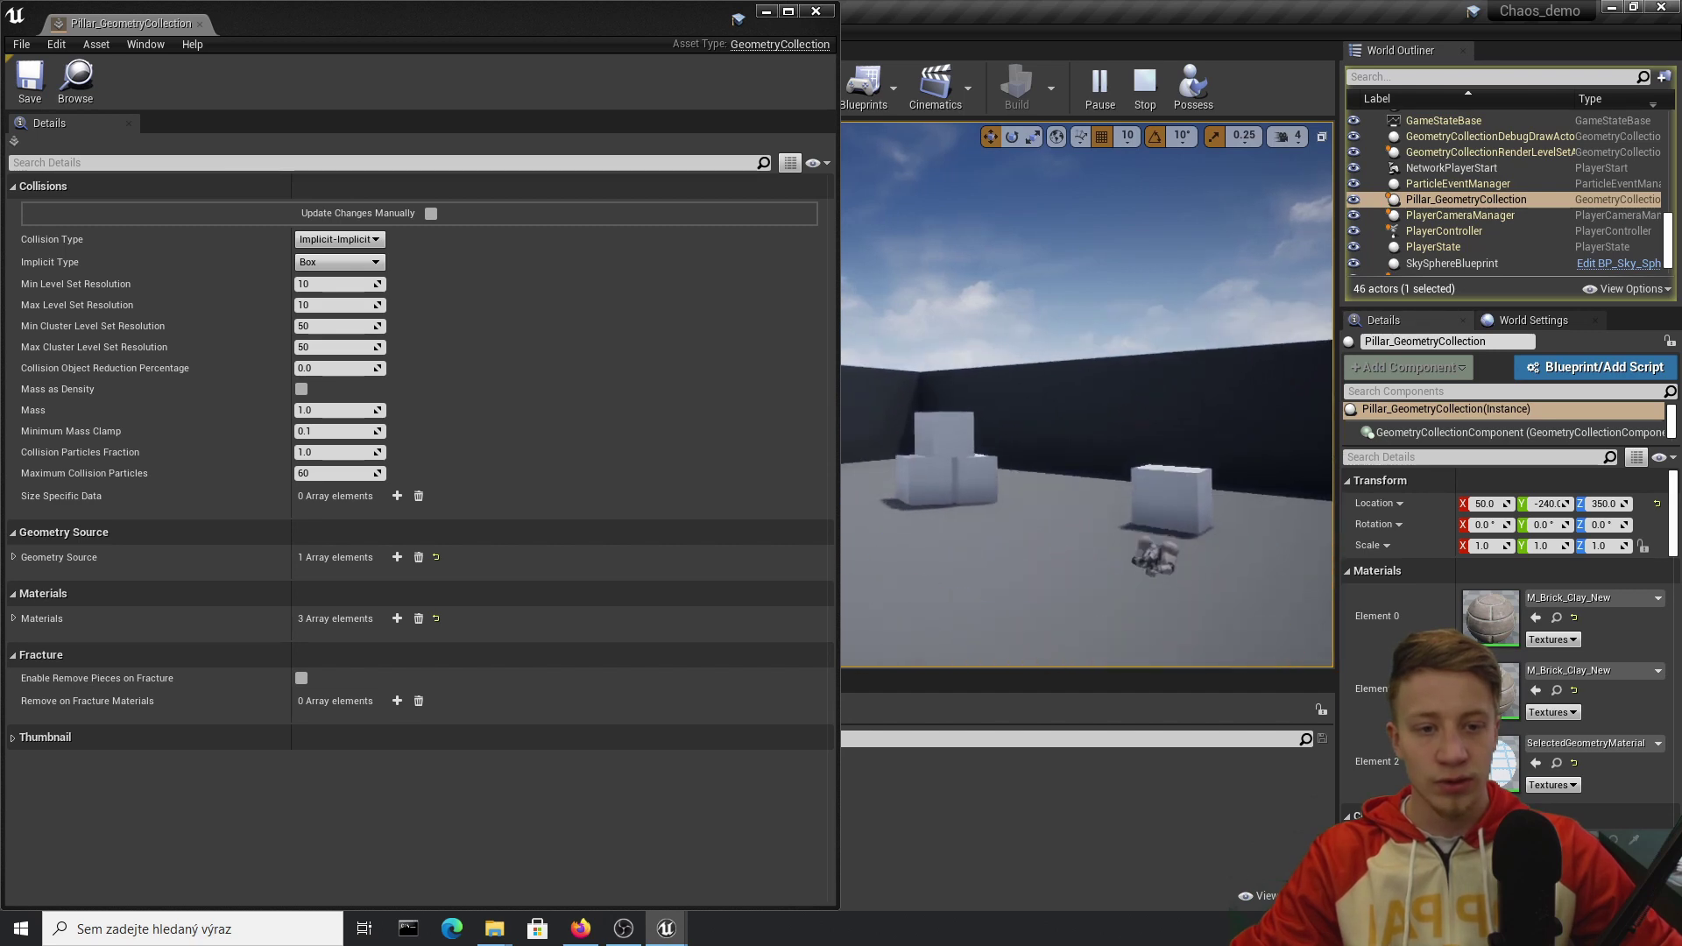
pyautogui.moveTo(1104, 375); pyautogui.dragTo(1077, 447, button='right')
pyautogui.press('Escape')
pyautogui.click(1101, 85)
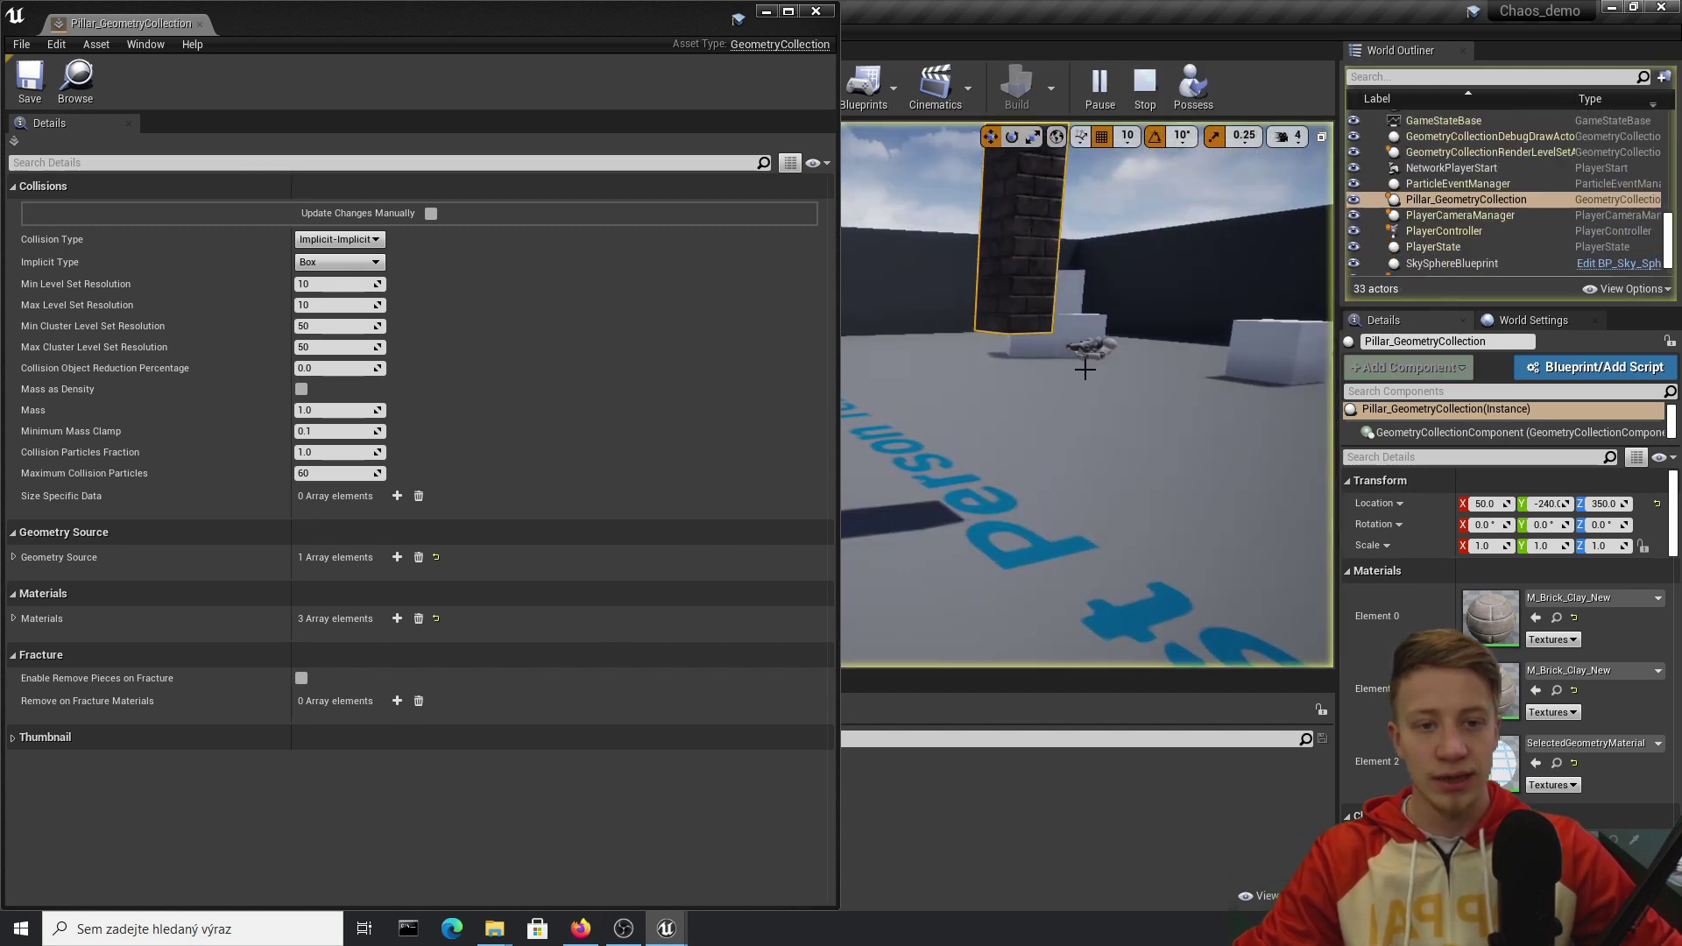
pyautogui.moveTo(1084, 369)
pyautogui.mouseDown(button='right')
pyautogui.moveTo(1036, 289)
pyautogui.moveTo(1060, 381)
pyautogui.mouseUp(button='right')
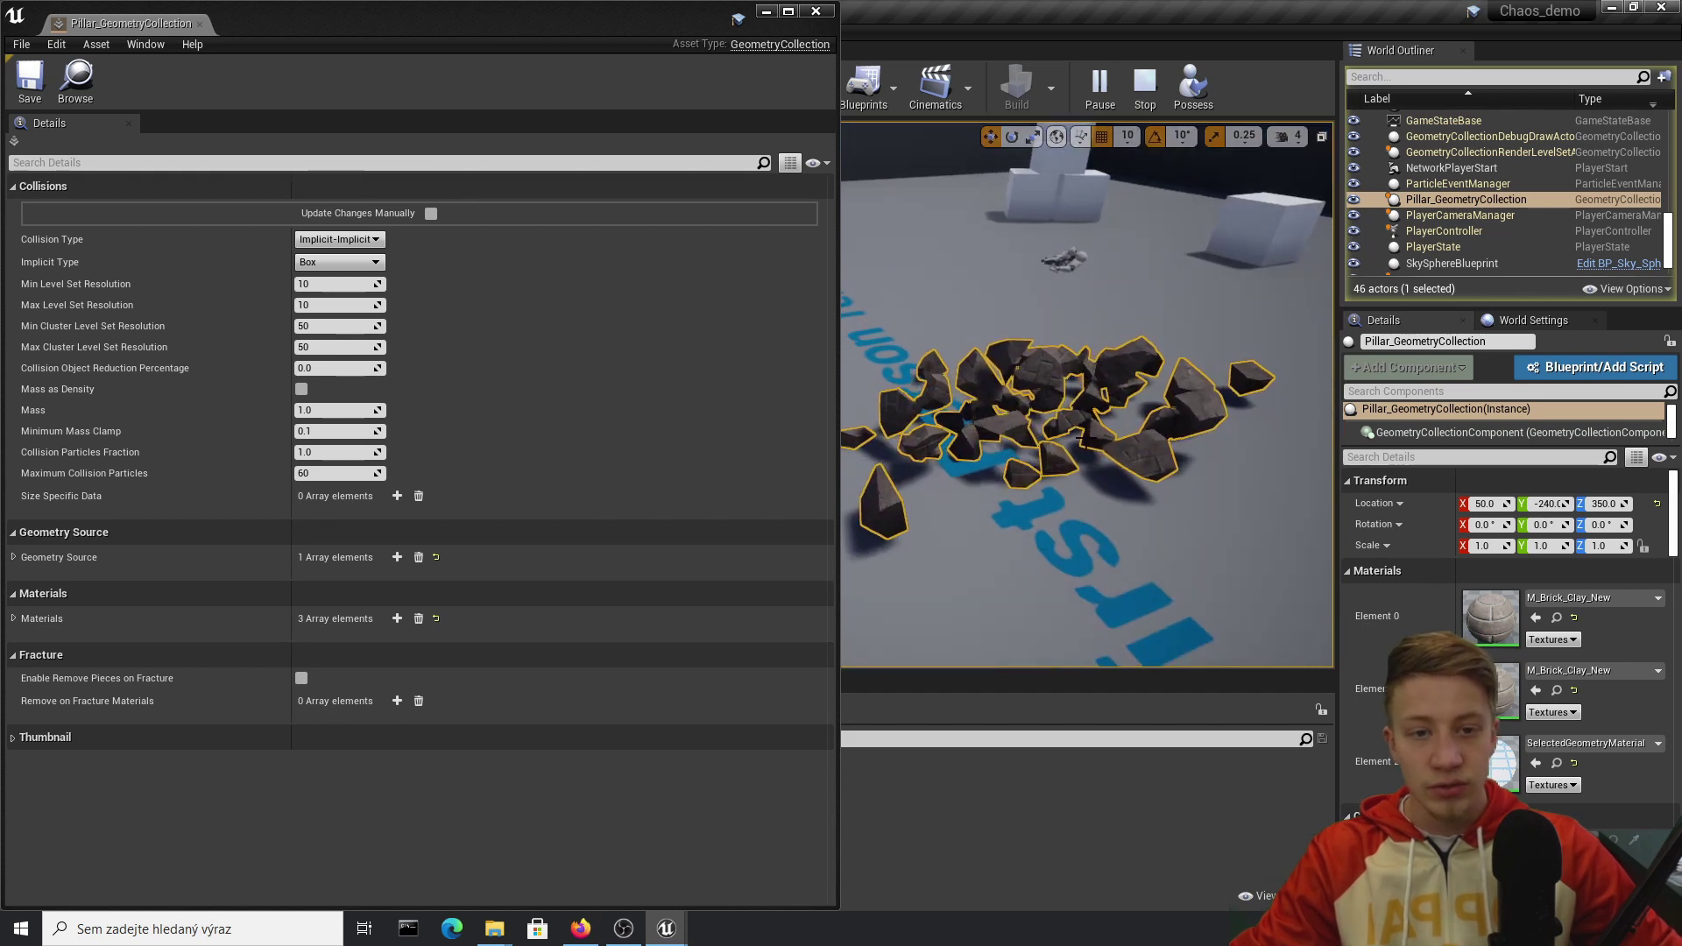
pyautogui.press('Escape')
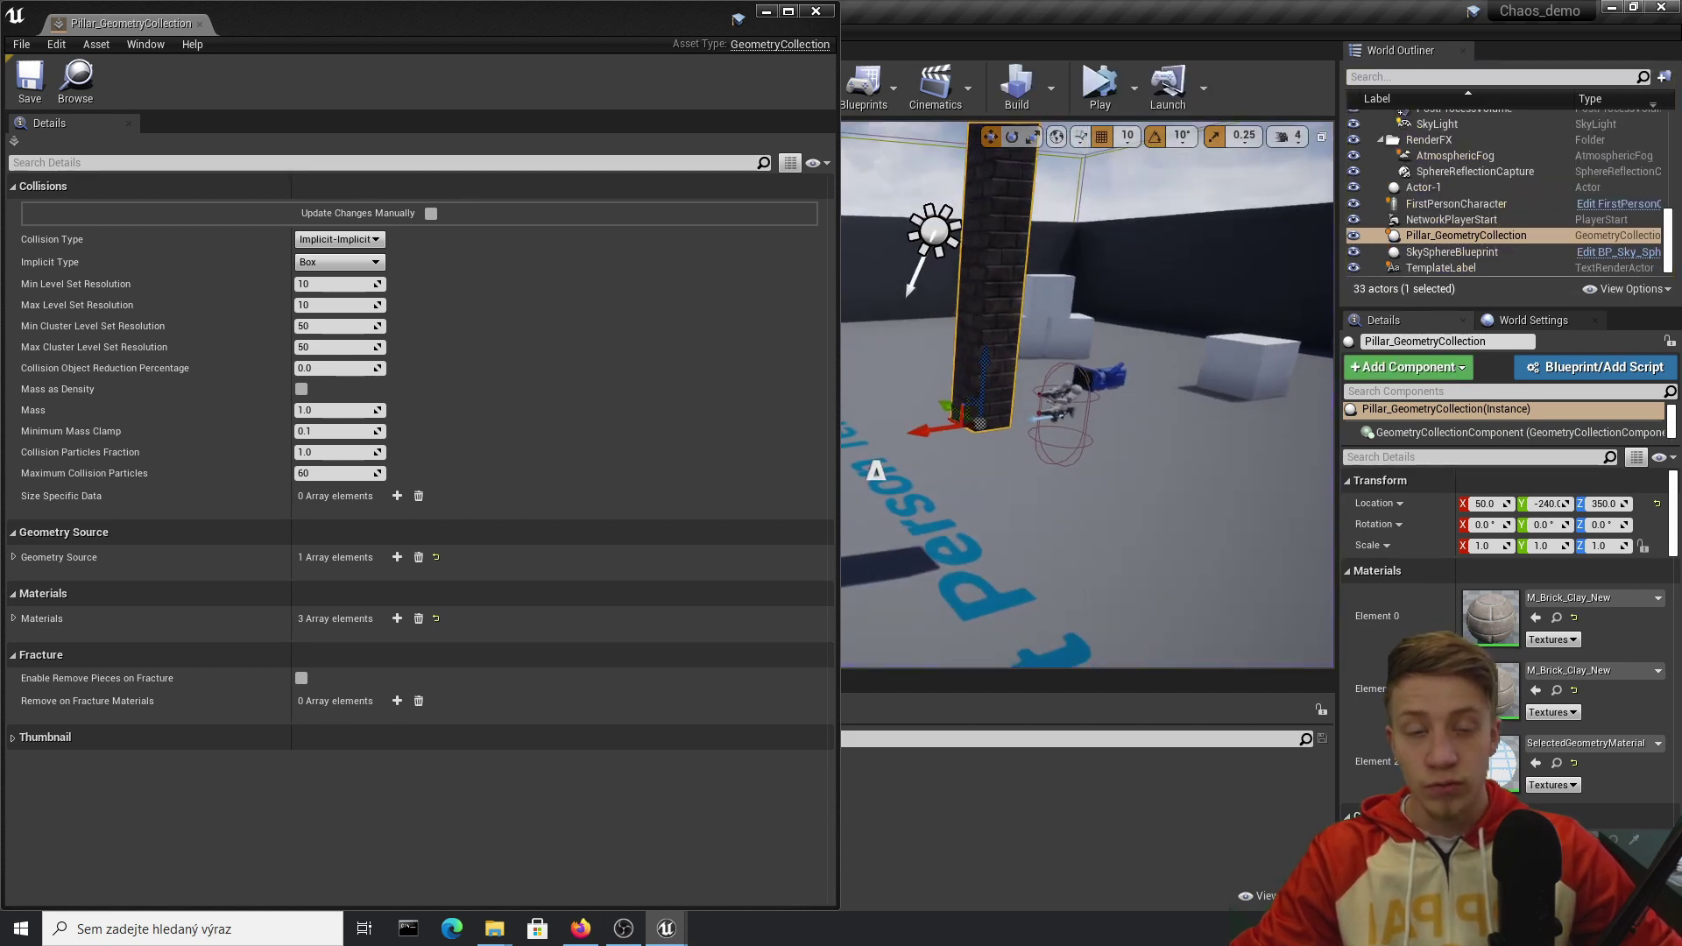
pyautogui.moveTo(1086, 395)
pyautogui.mouseDown(button='right')
pyautogui.moveTo(1088, 469)
pyautogui.moveTo(1086, 394)
pyautogui.moveTo(1067, 372)
pyautogui.mouseUp(button='right')
pyautogui.press('w')
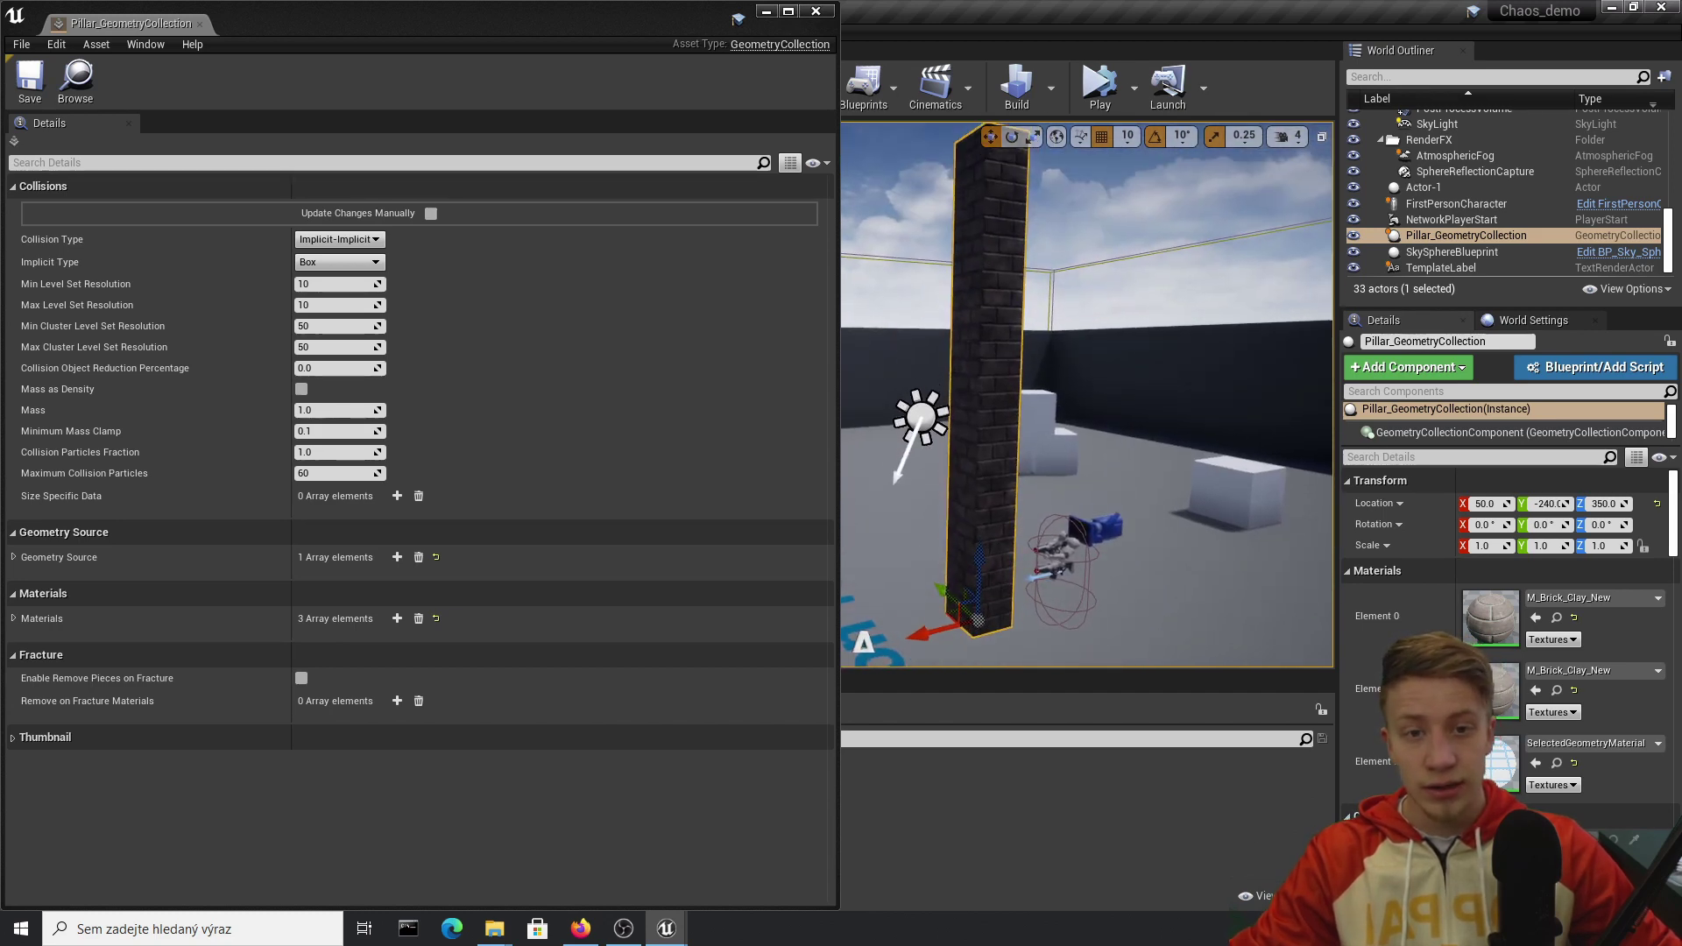
# Try the Sphere implicit type on the geometry collection, simulate the collapse to examine the pieces' motion, and stop it
pyautogui.click(337, 263)
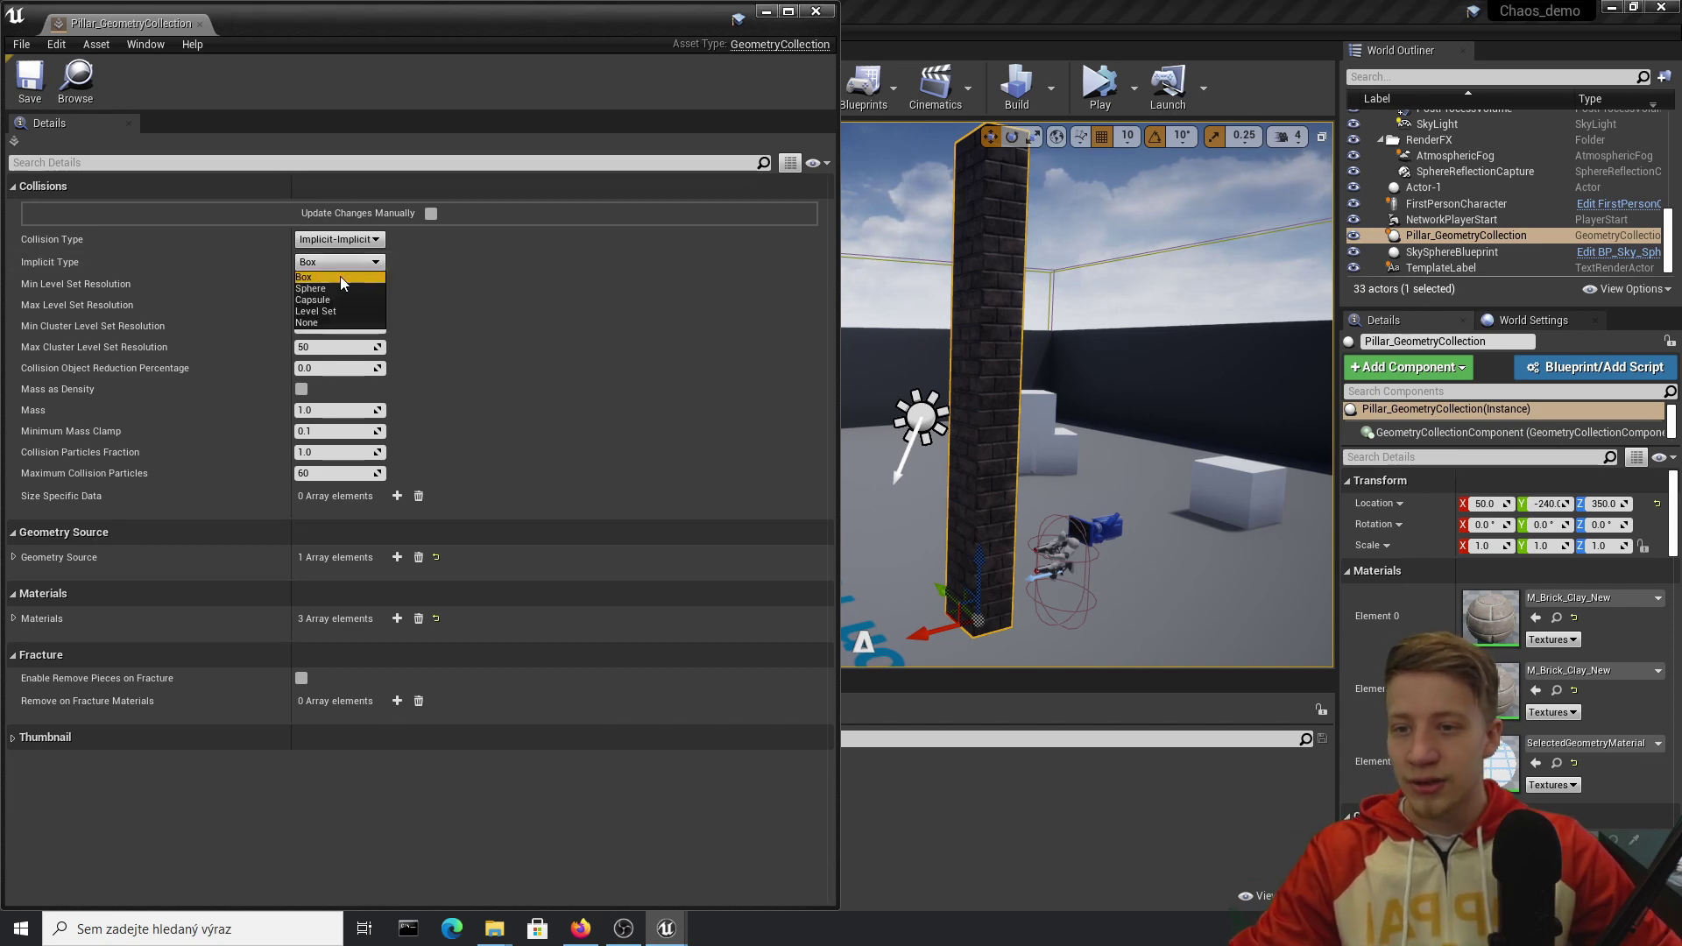
pyautogui.click(339, 290)
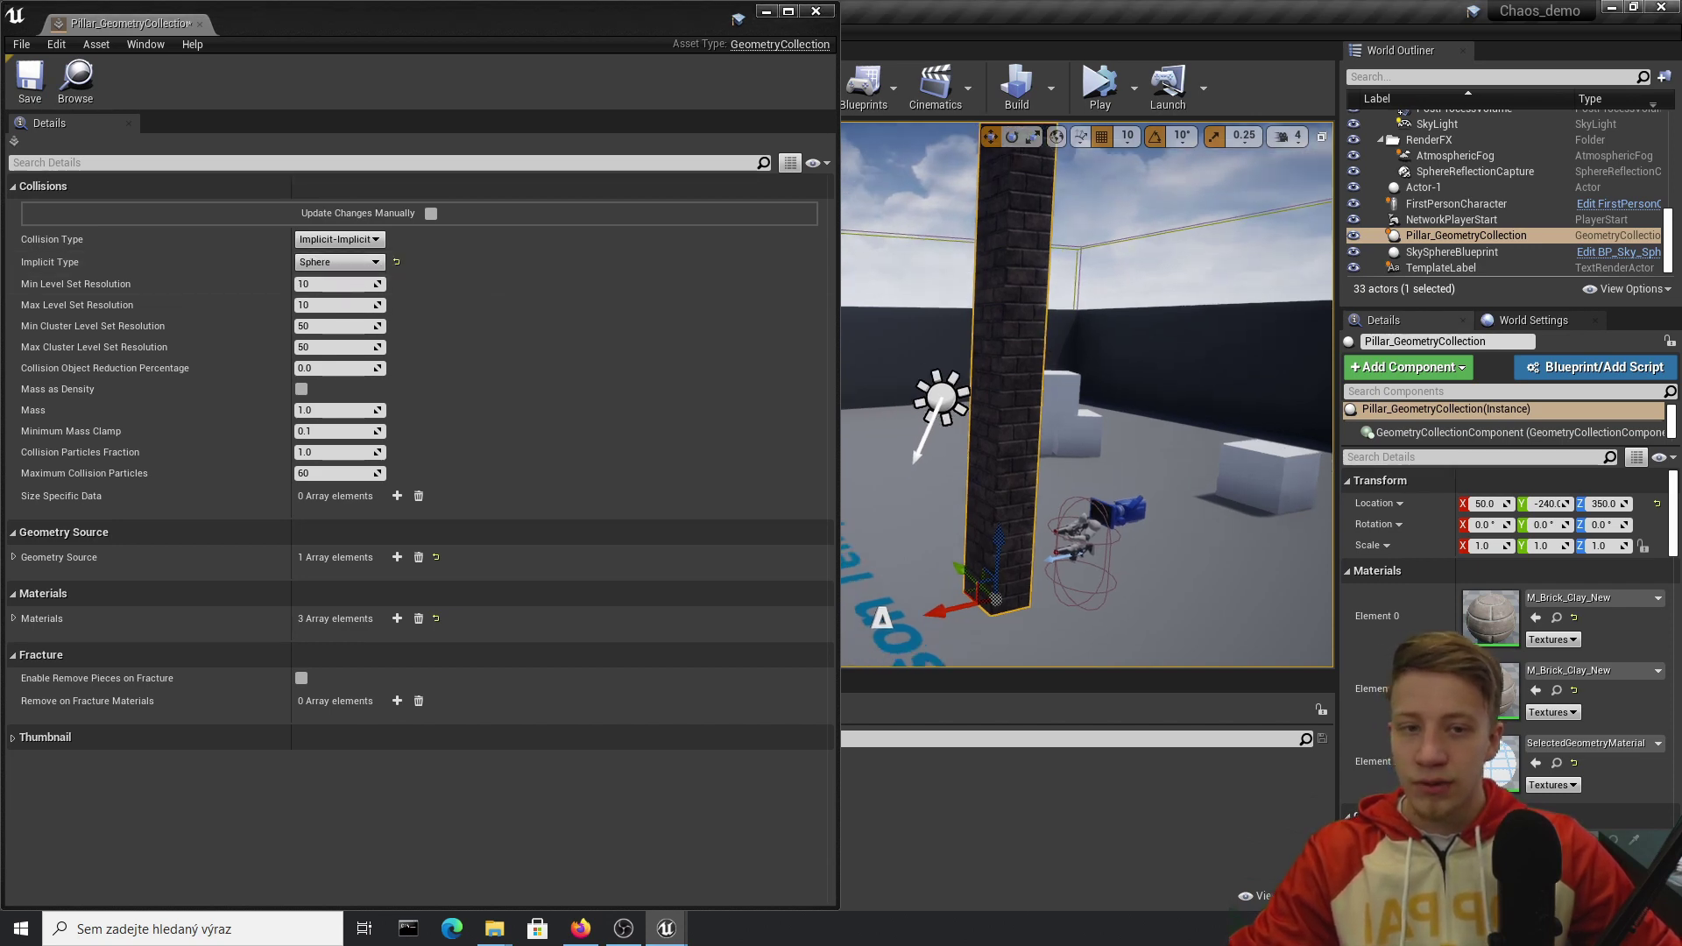
pyautogui.click(1100, 86)
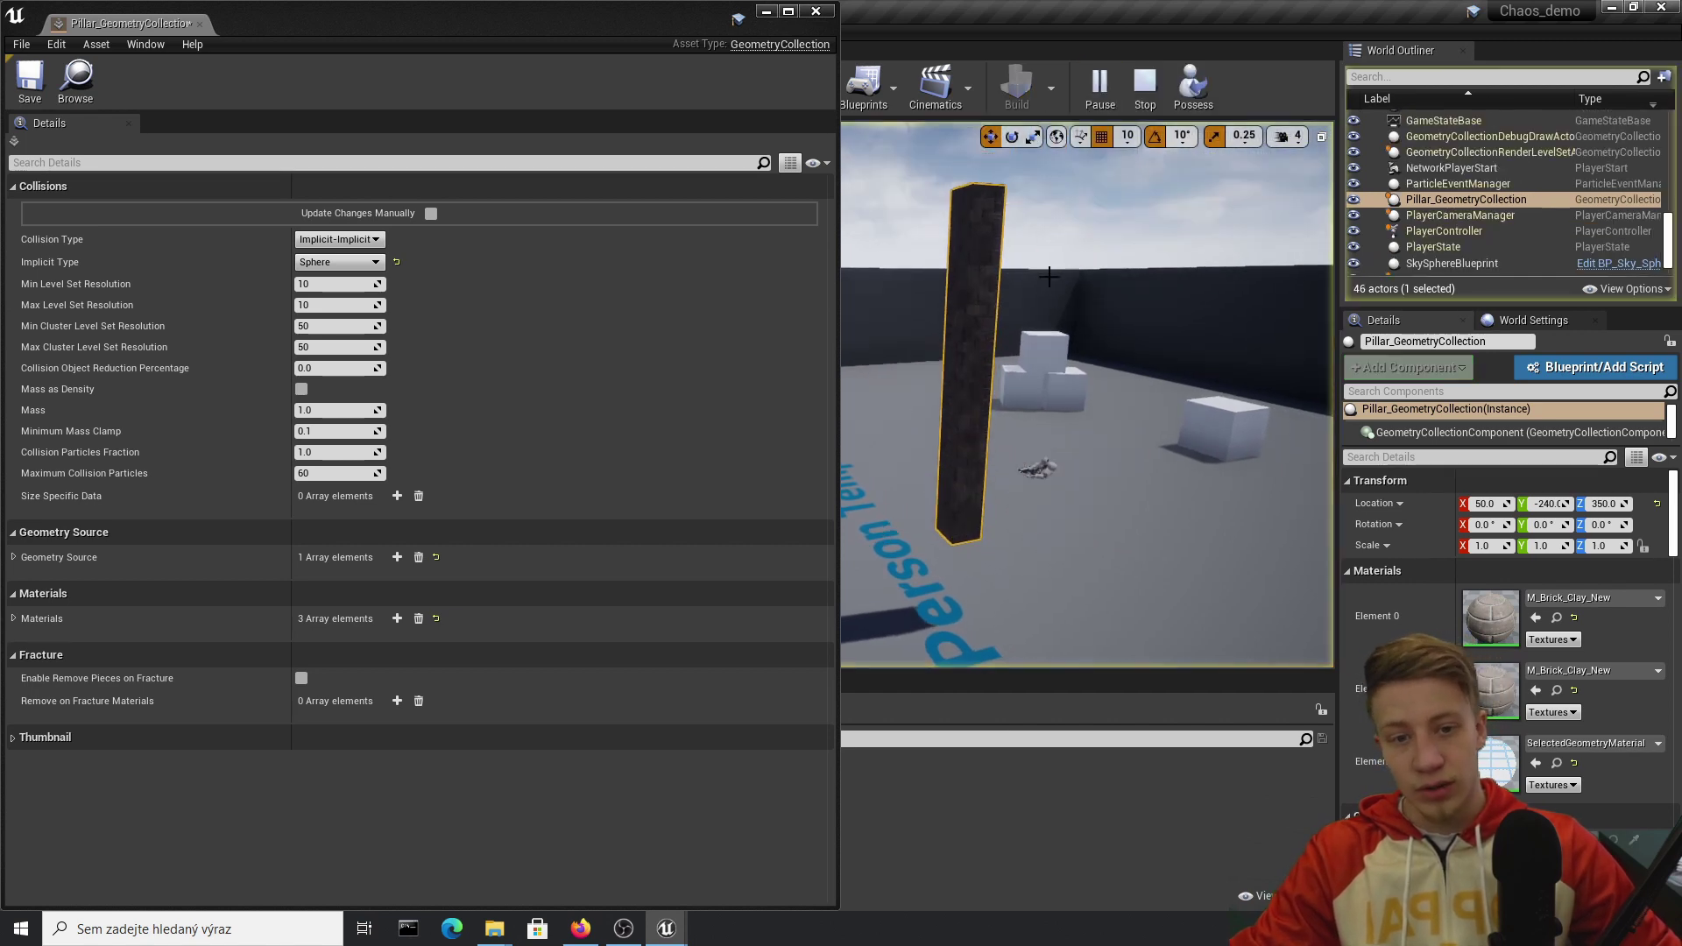
pyautogui.moveTo(1086, 394); pyautogui.dragTo(1139, 294, button='right')
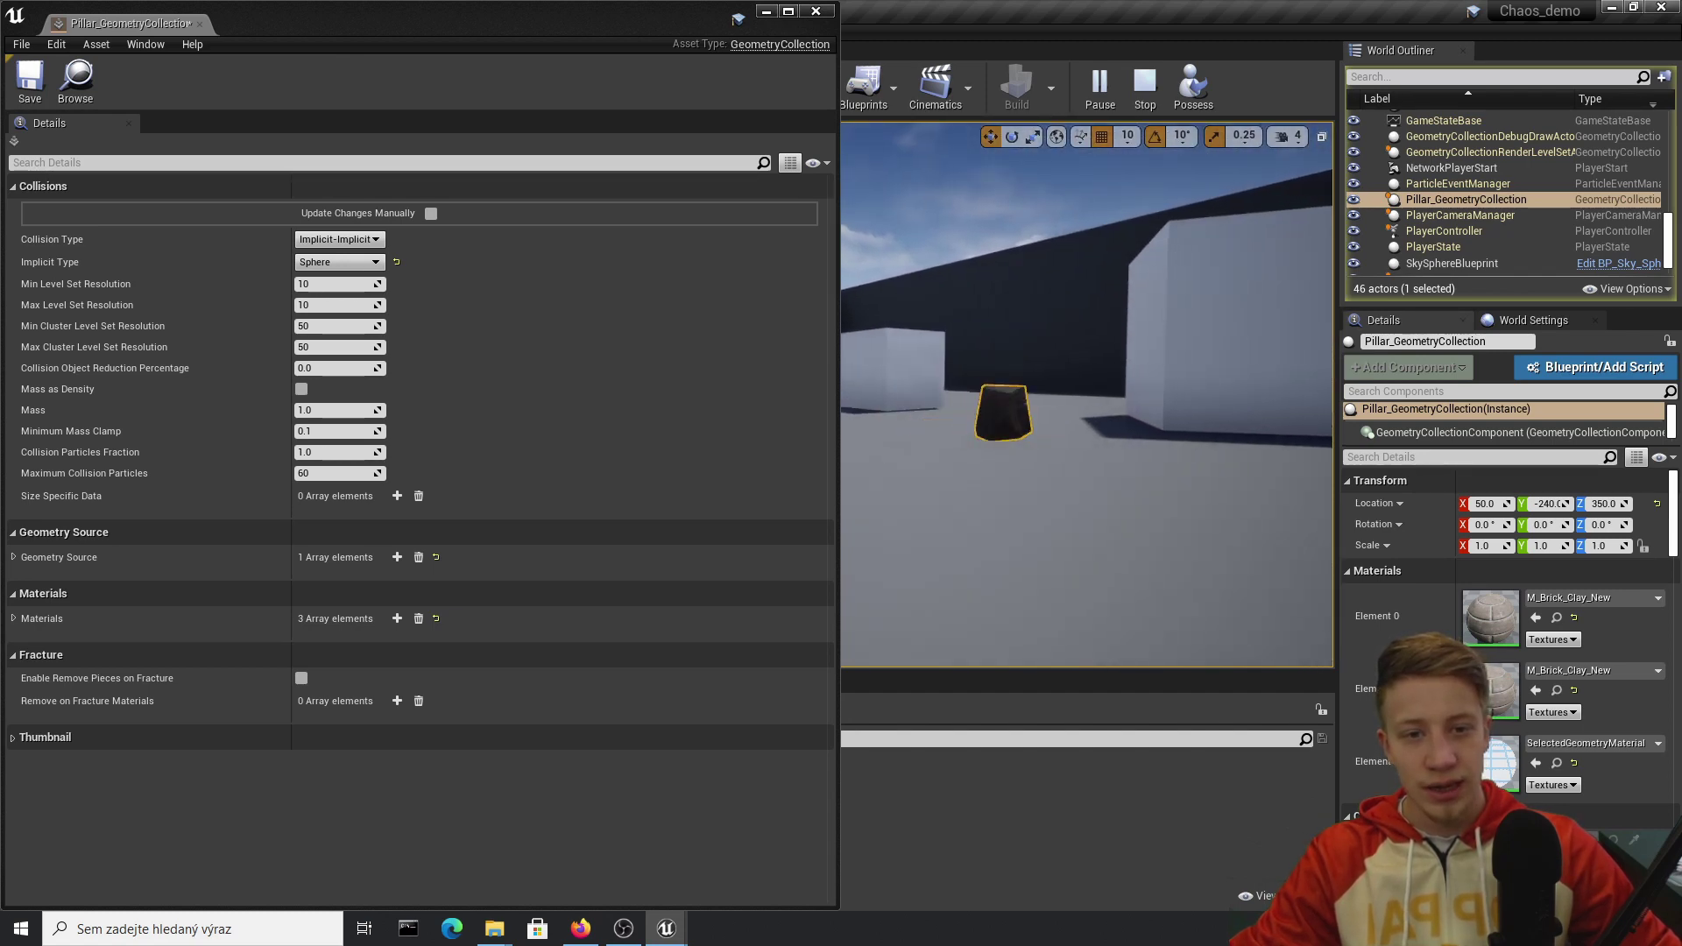
pyautogui.press('Escape')
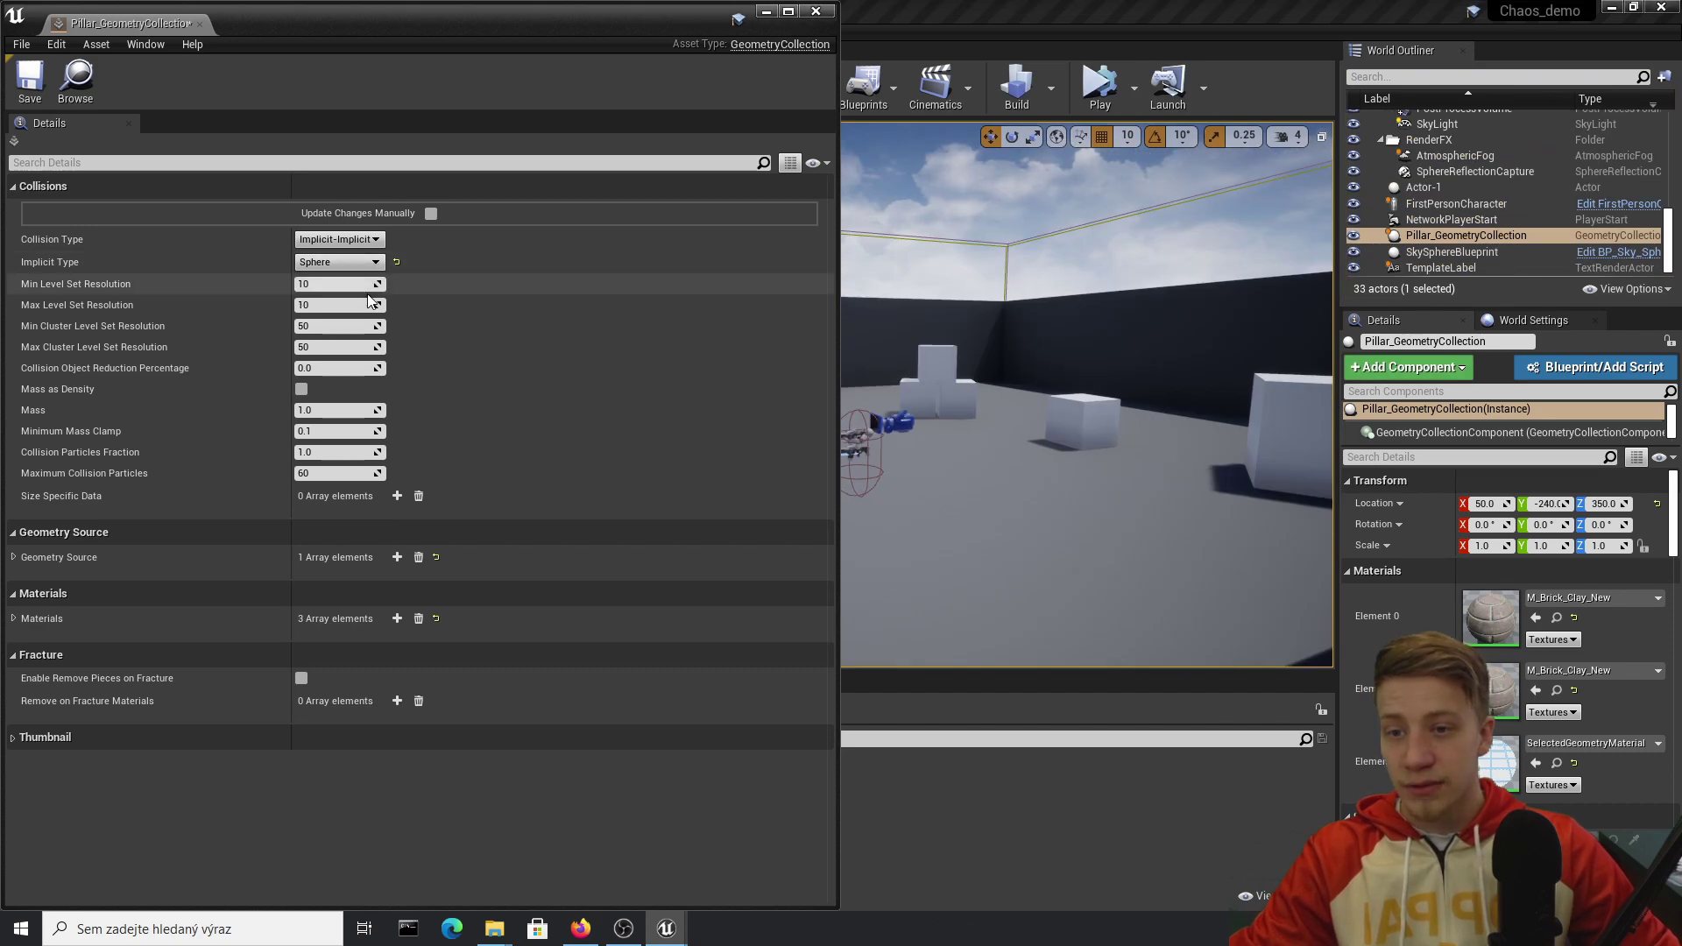
# Set the geometry collection's Implicit Type to Capsule
pyautogui.click(368, 263)
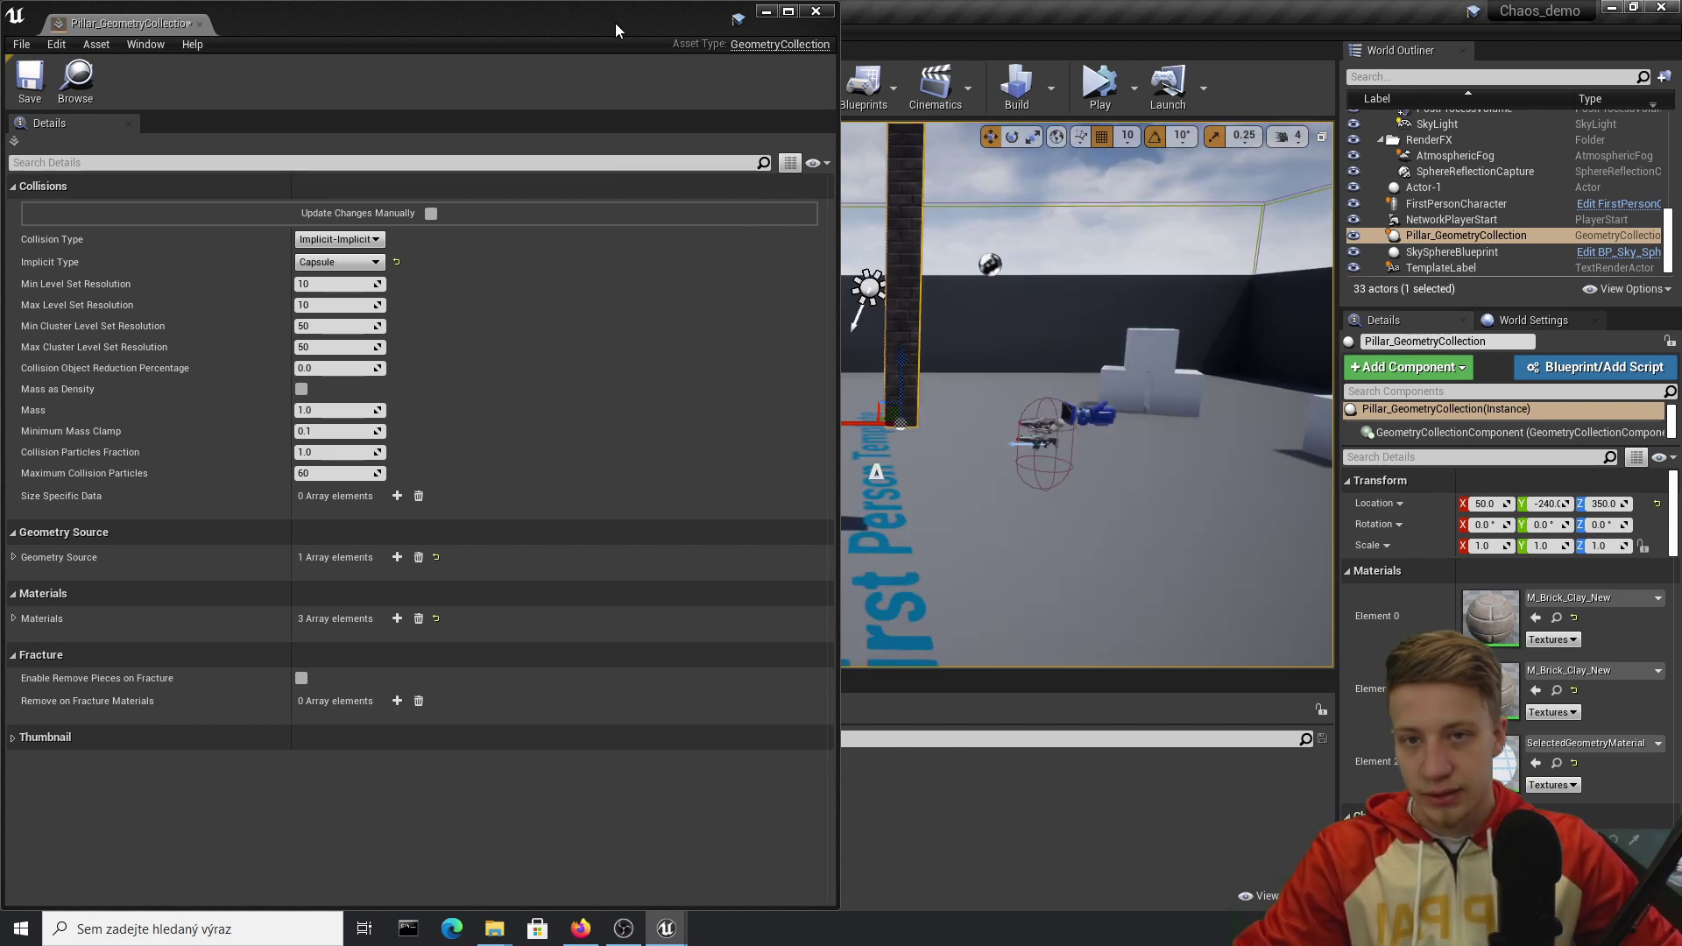
# Save all modified content in the project and dock the Pillar_GeometryCollection asset window beside the level viewport again
pyautogui.click(767, 11)
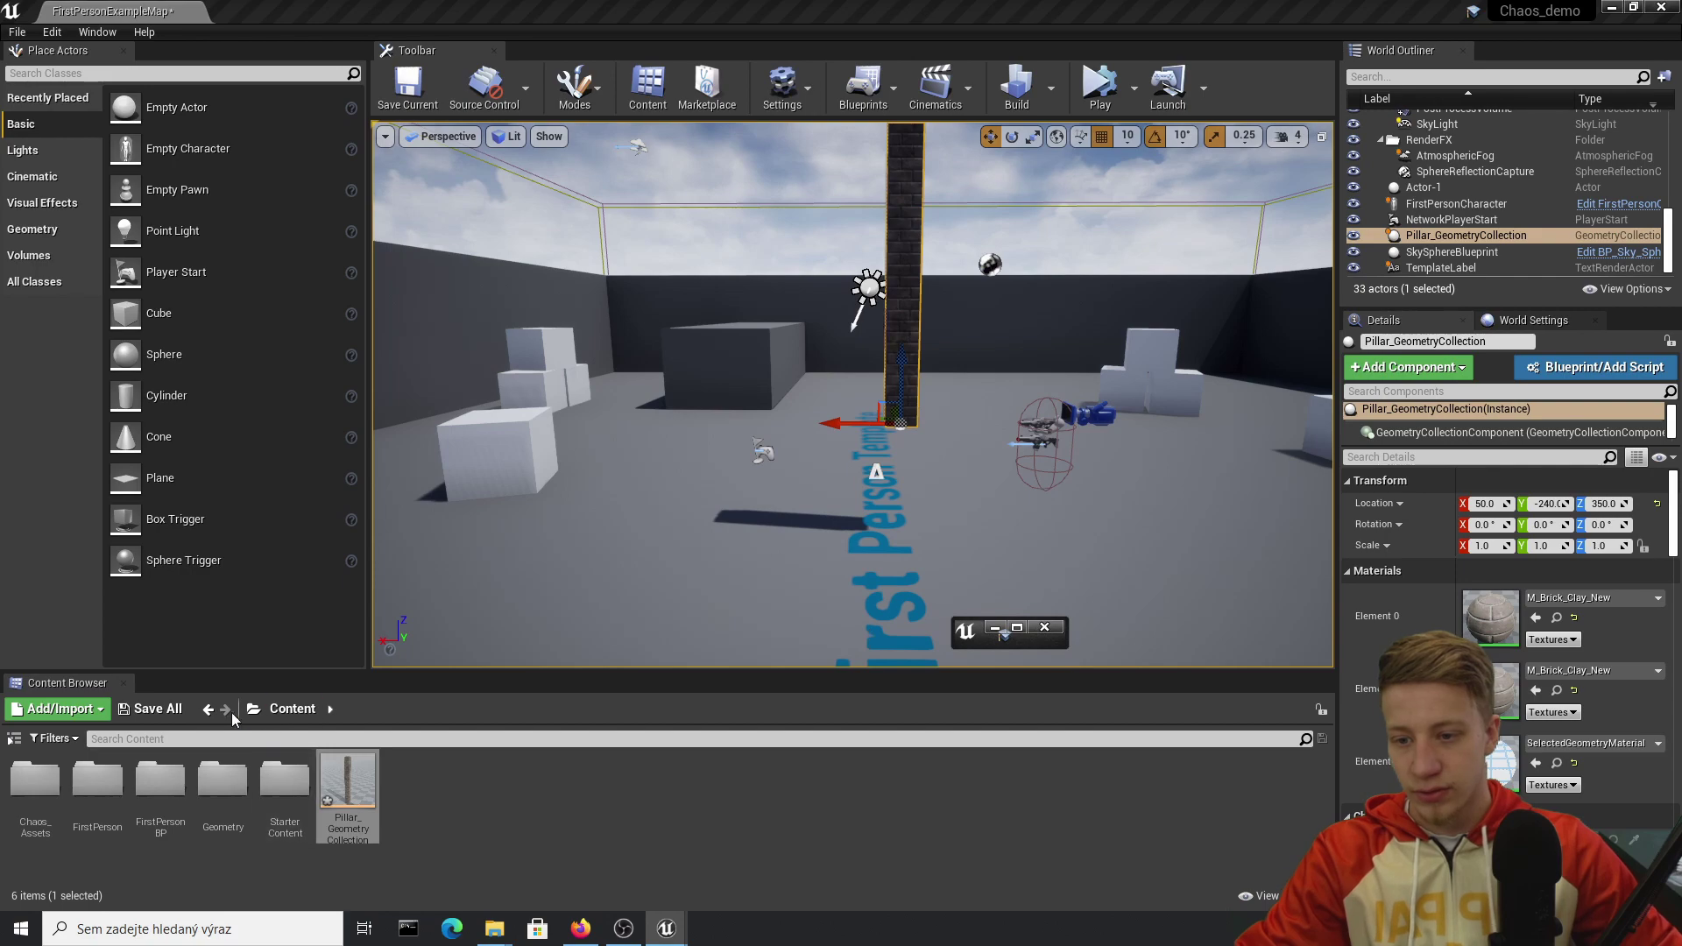
pyautogui.click(150, 709)
pyautogui.click(990, 626)
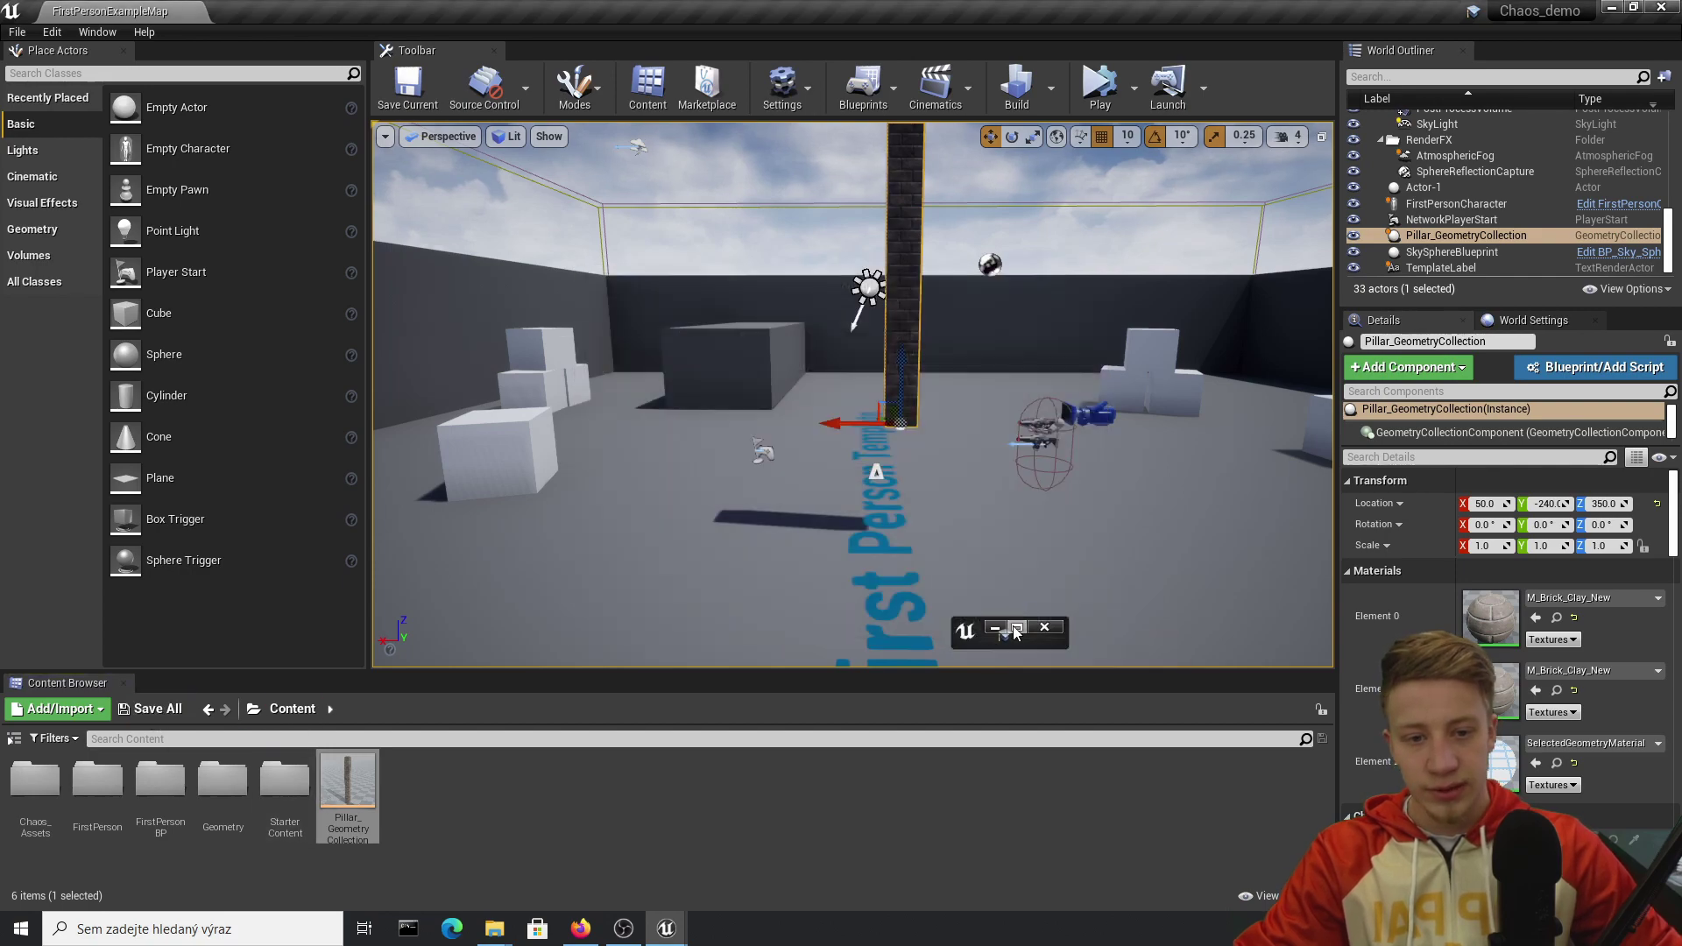
pyautogui.click(1016, 627)
pyautogui.press('super+Left')
pyautogui.click(1158, 149)
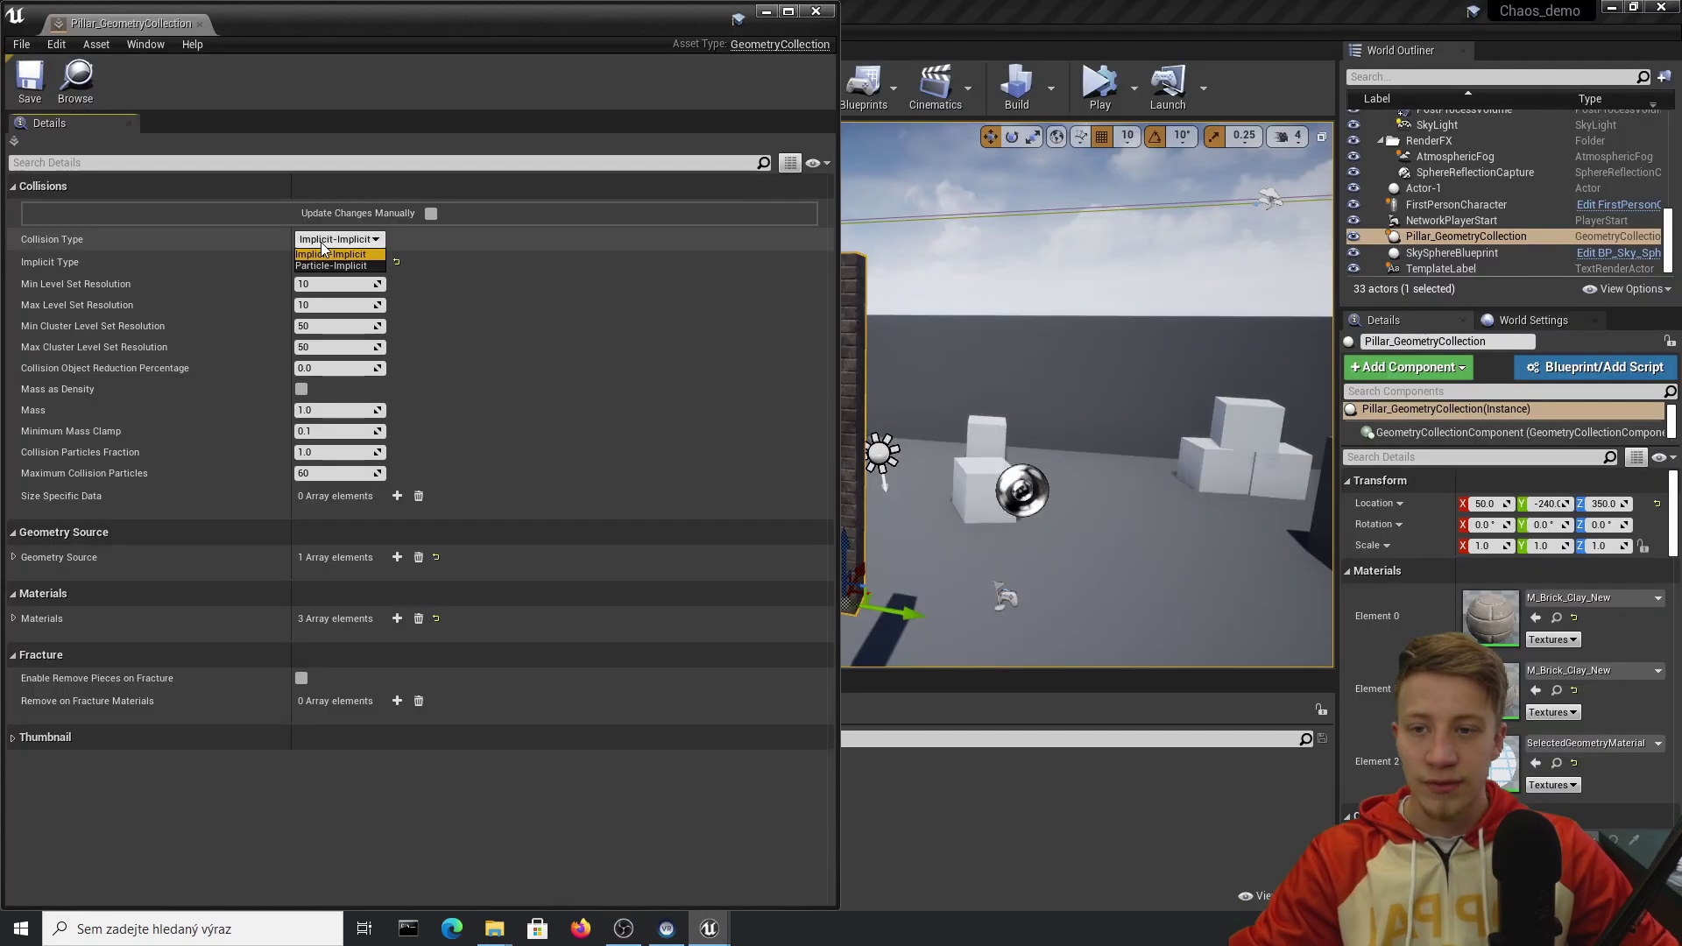
# Set the geometry collection's Implicit Type to Level Set and save the asset
pyautogui.click(339, 262)
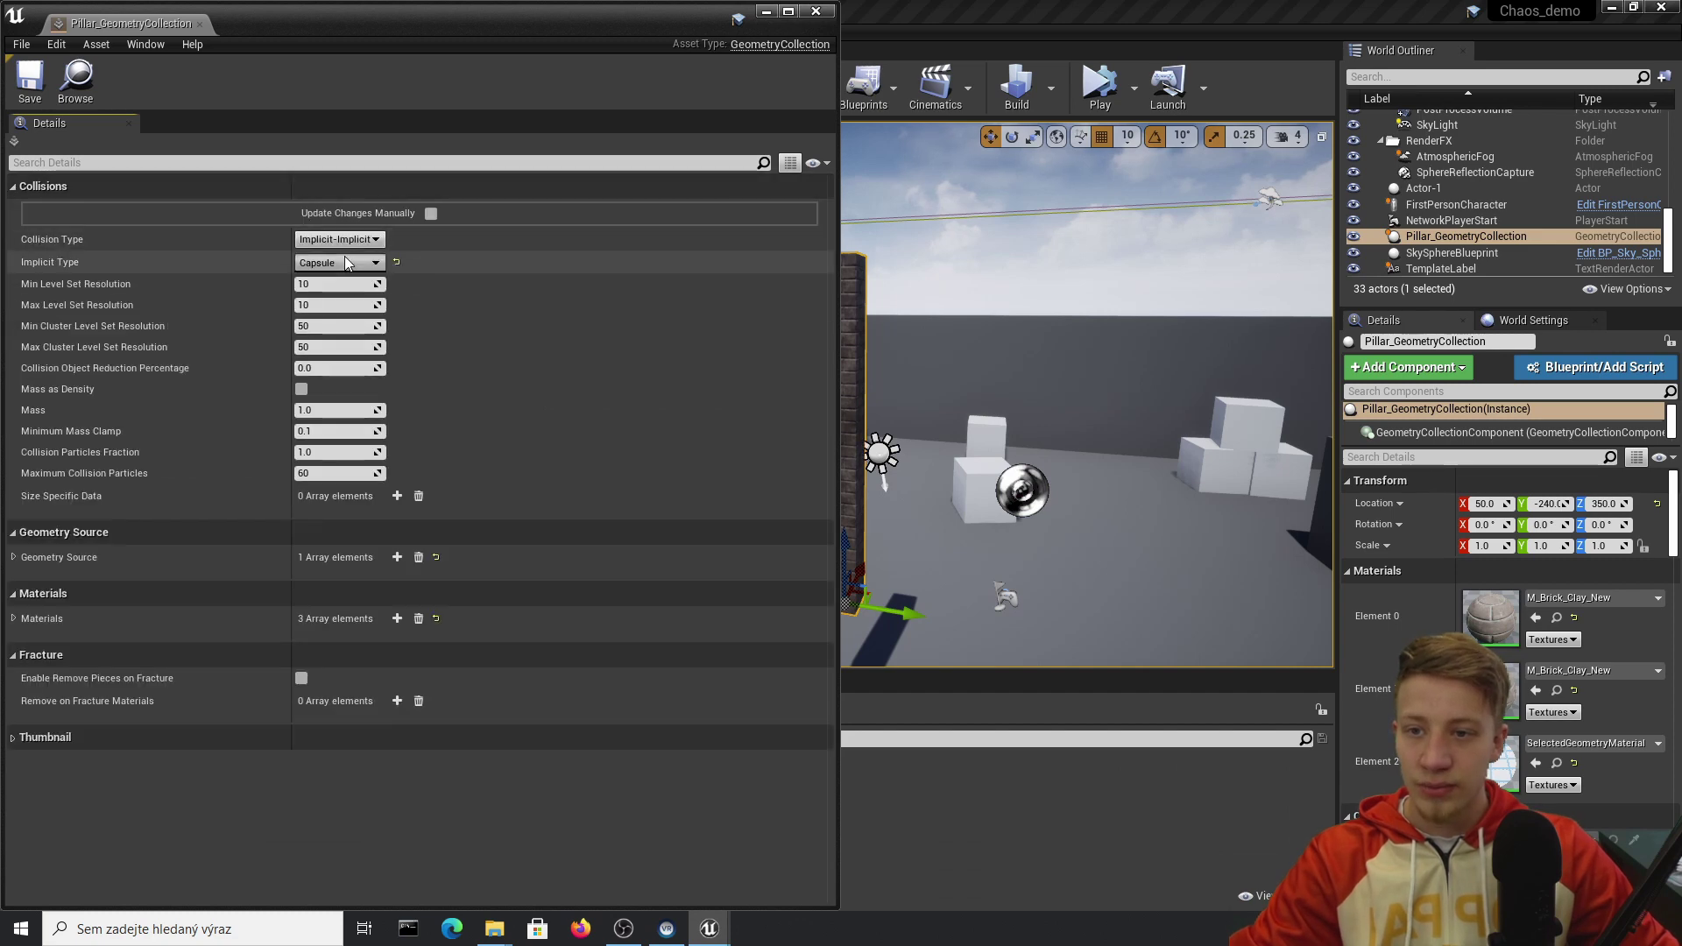
pyautogui.click(351, 263)
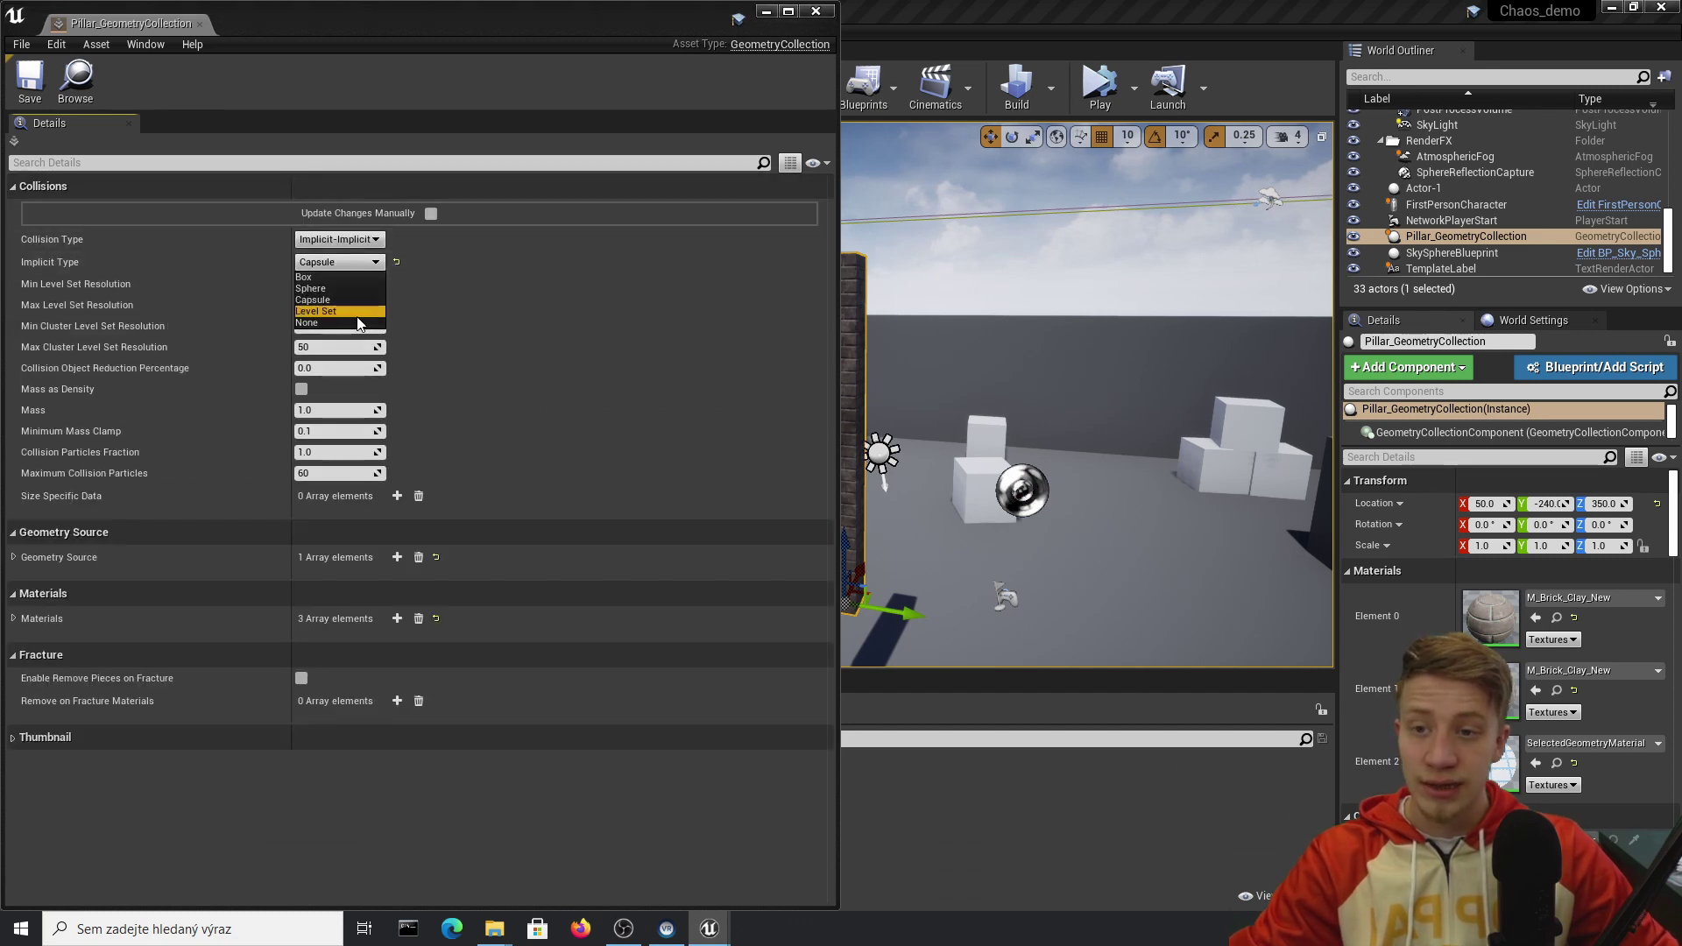
pyautogui.click(361, 311)
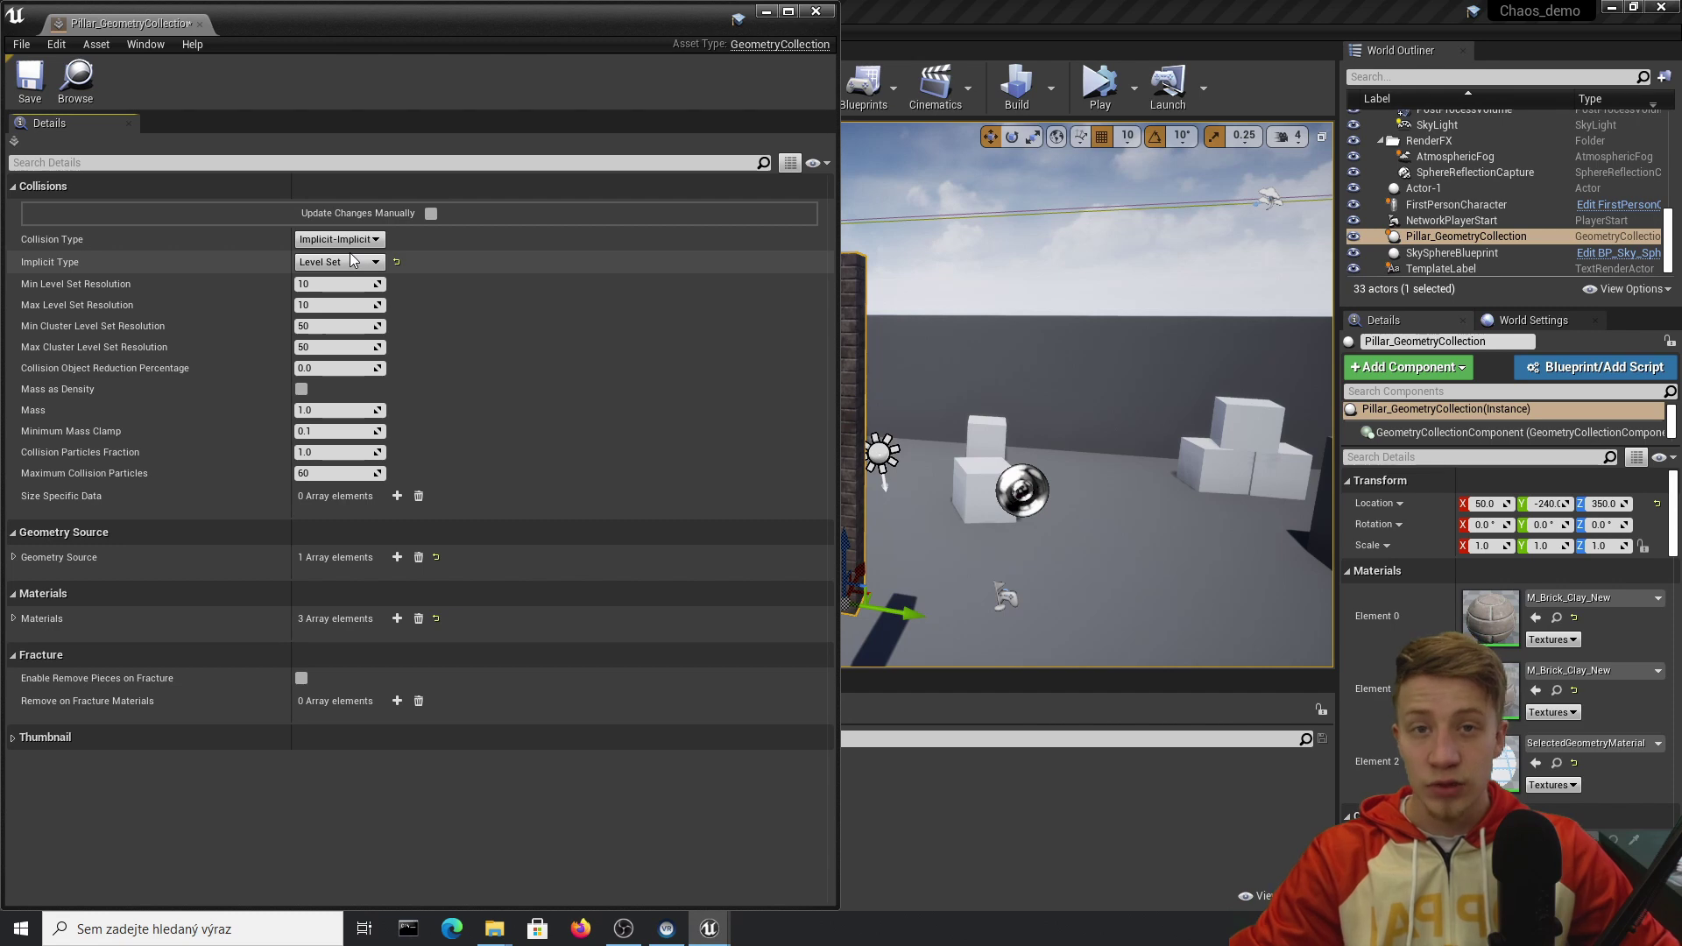
pyautogui.click(27, 87)
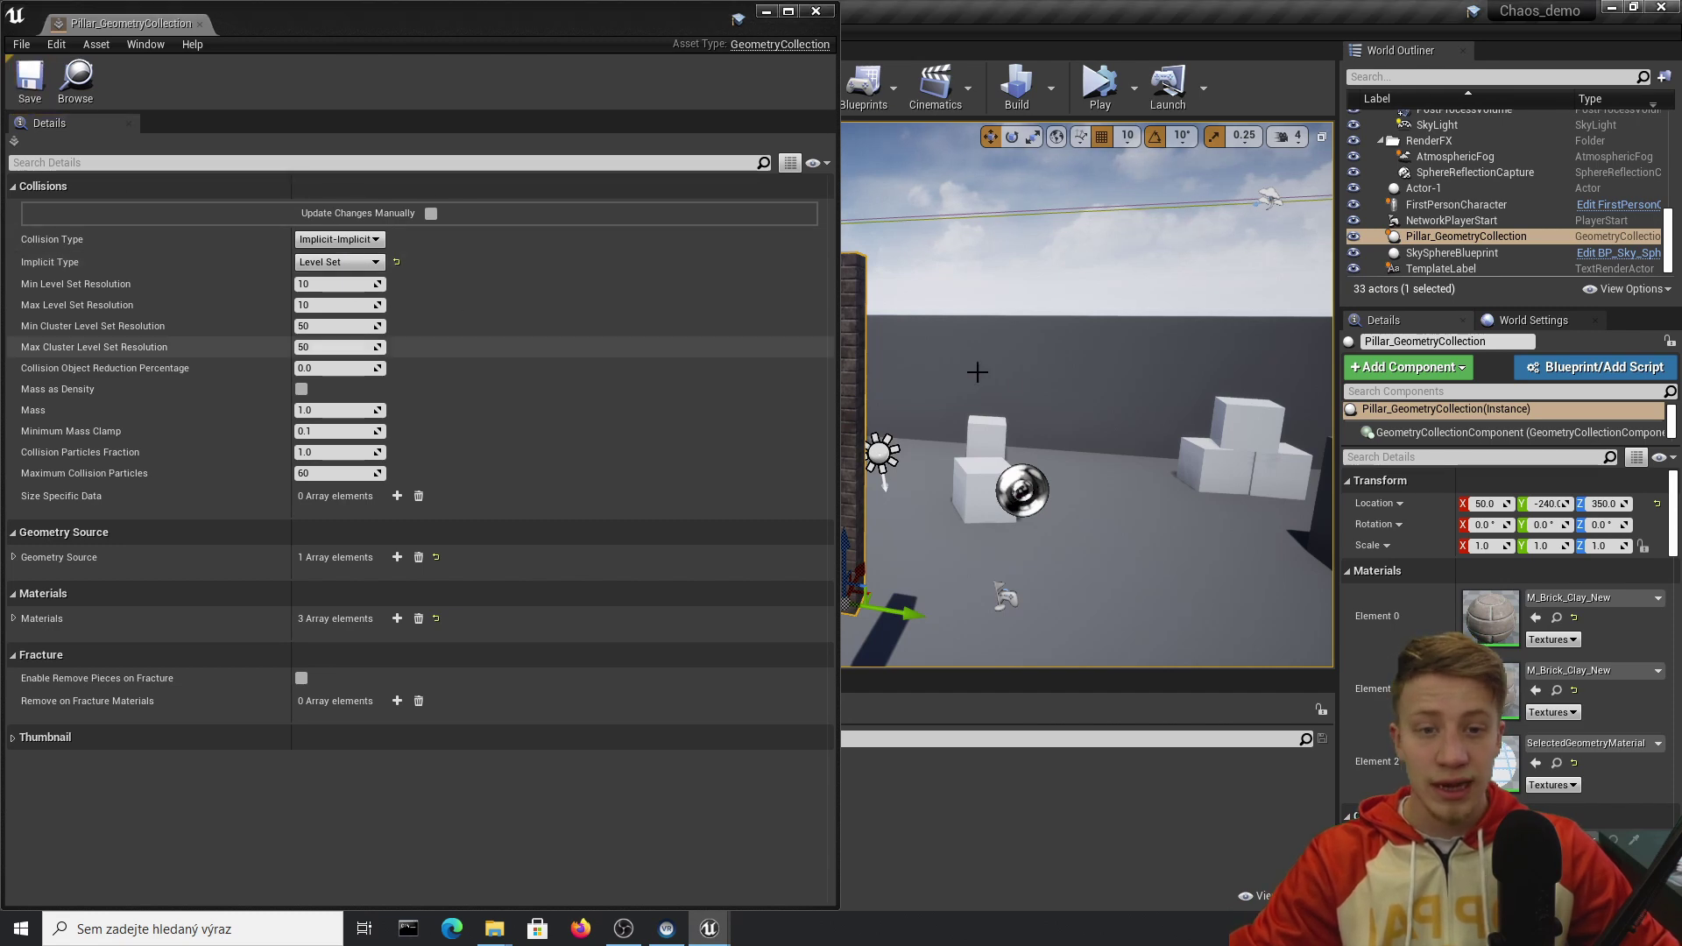
# Simulate the pillar's collapse with the Level Set implicit type and examine up close how the pieces collide and rest on the floor
pyautogui.moveTo(1086, 394); pyautogui.dragTo(1085, 383, button='right')
pyautogui.press('a')
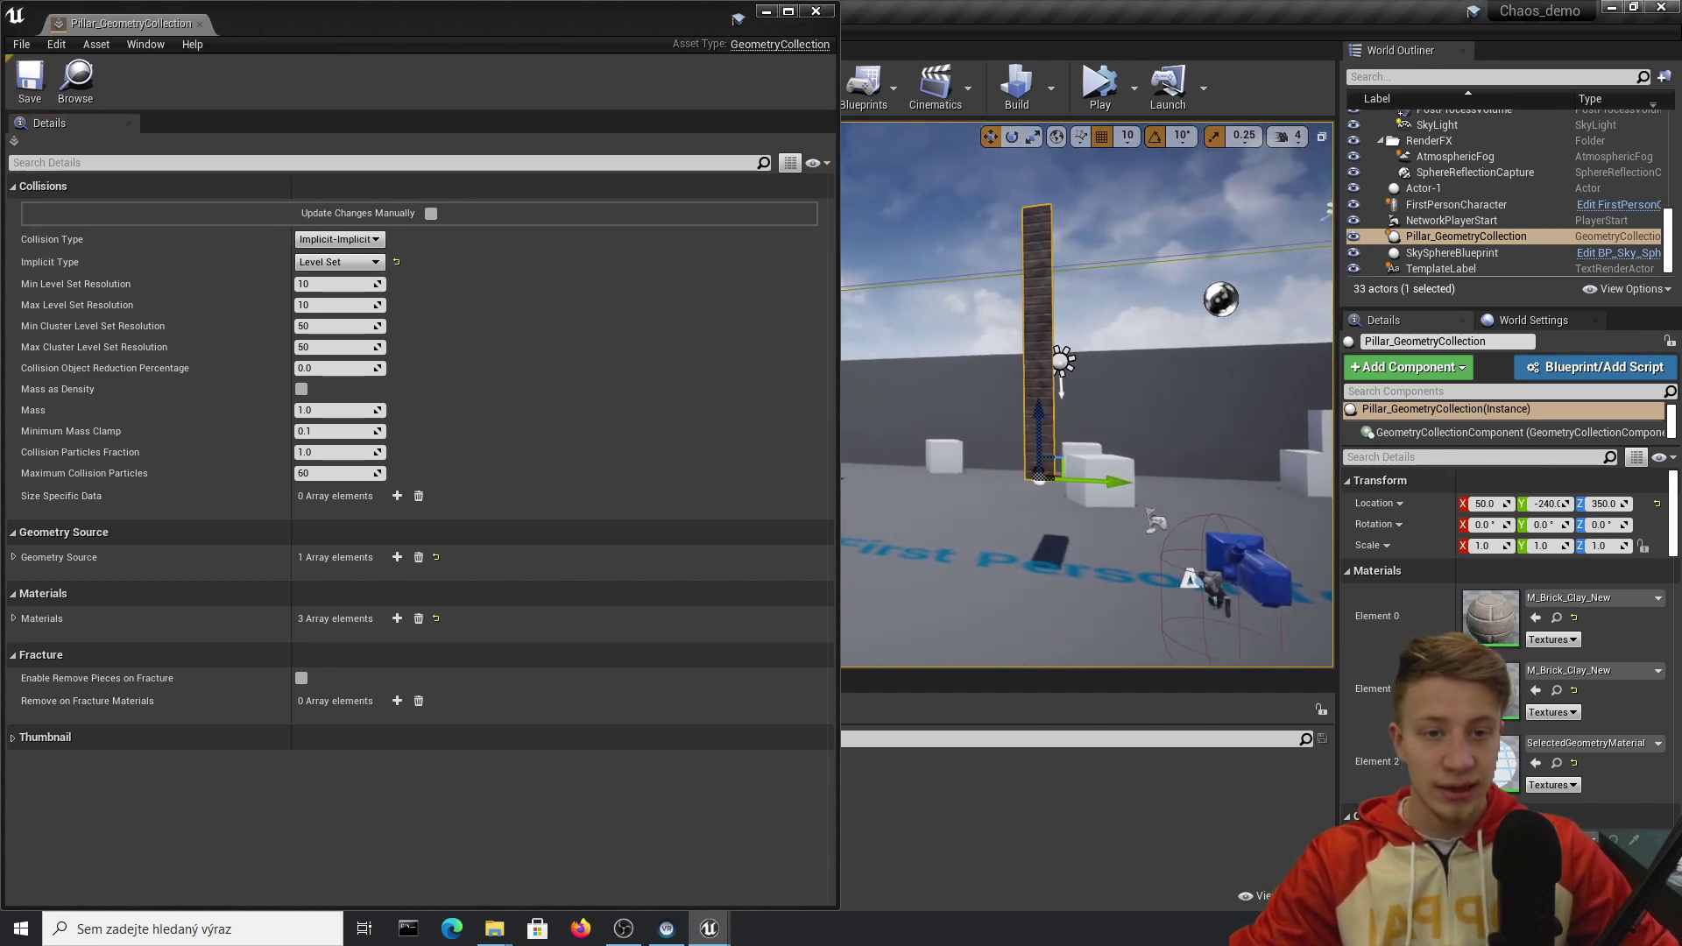
pyautogui.click(1100, 83)
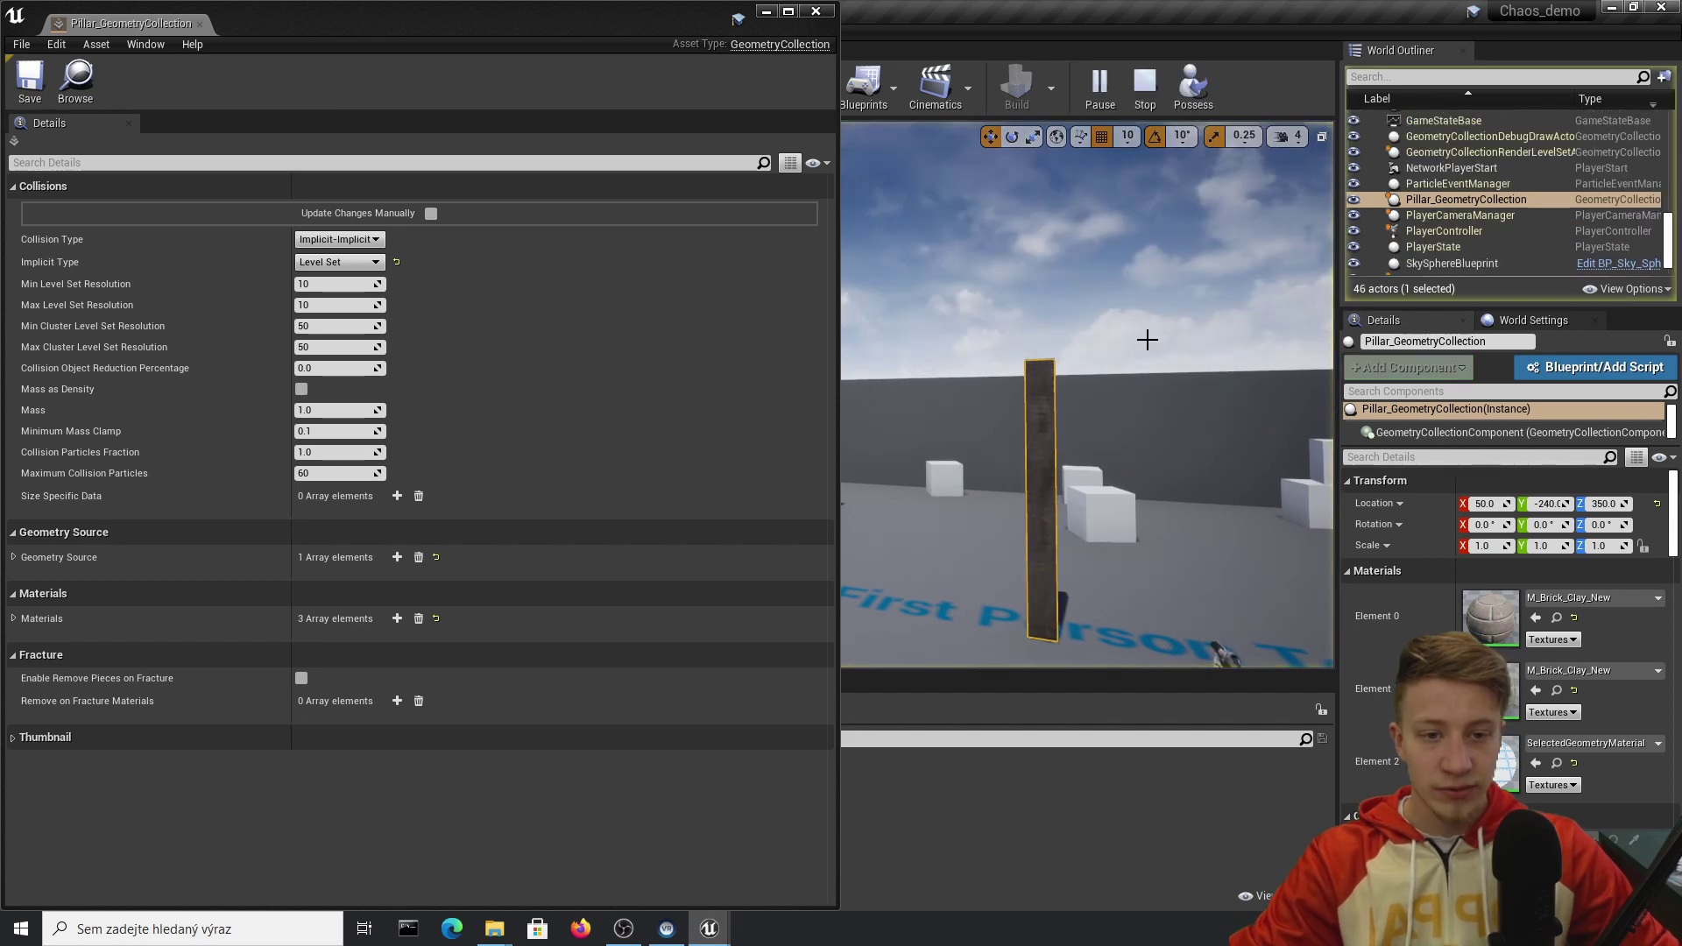
pyautogui.moveTo(1087, 394)
pyautogui.mouseDown(button='right')
pyautogui.moveTo(1104, 464)
pyautogui.moveTo(1244, 477)
pyautogui.moveTo(1139, 399)
pyautogui.moveTo(1170, 421)
pyautogui.moveTo(1178, 403)
pyautogui.moveTo(989, 394)
pyautogui.moveTo(1060, 399)
pyautogui.mouseUp(button='right')
pyautogui.press('a')
pyautogui.press('w')
pyautogui.press('w')
pyautogui.press('s')
pyautogui.press('d')
pyautogui.press('a')
pyautogui.moveTo(1179, 448); pyautogui.dragTo(1144, 450, button='right')
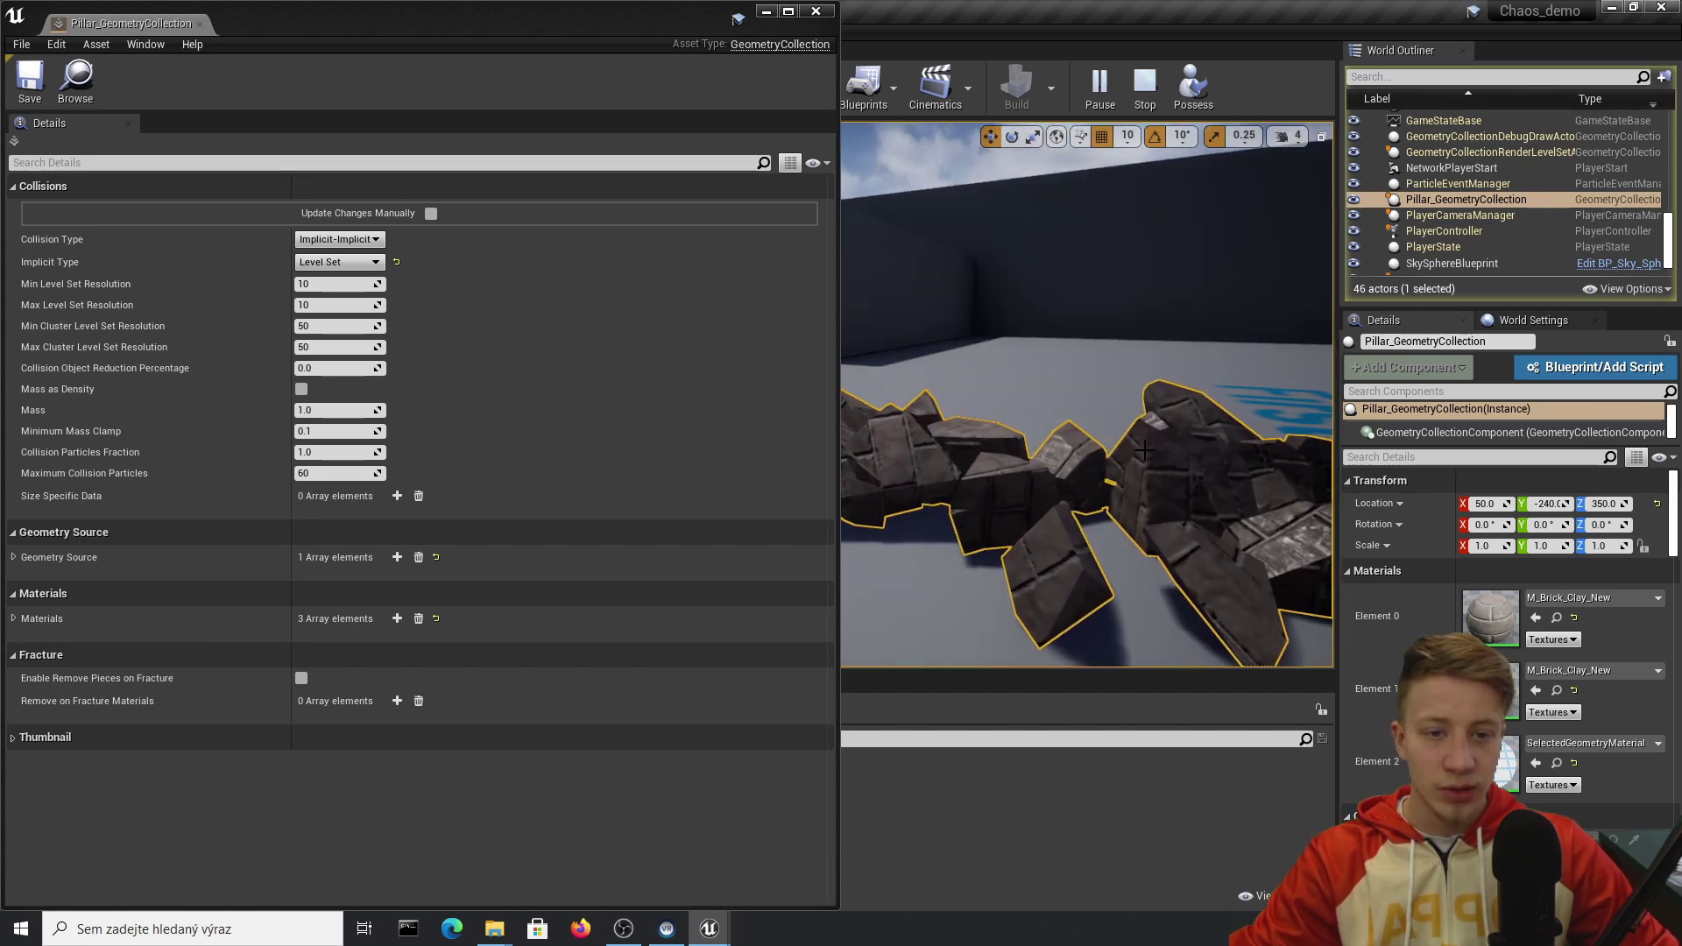
pyautogui.moveTo(1069, 604); pyautogui.dragTo(1065, 557, button='right')
pyautogui.press('q')
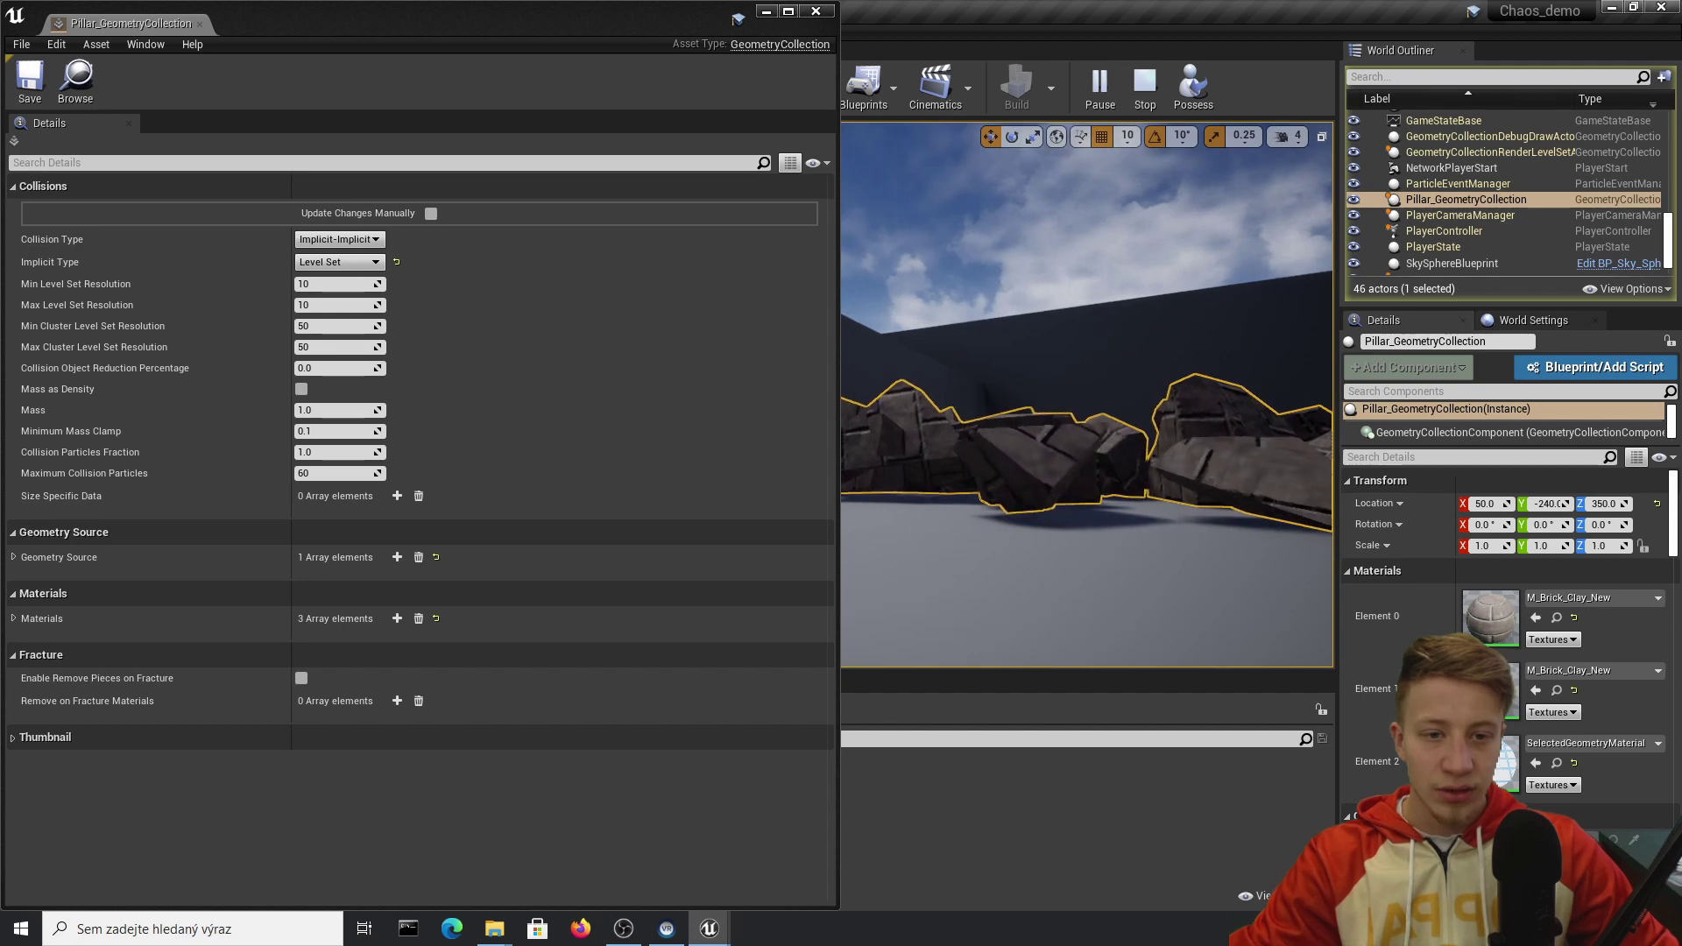